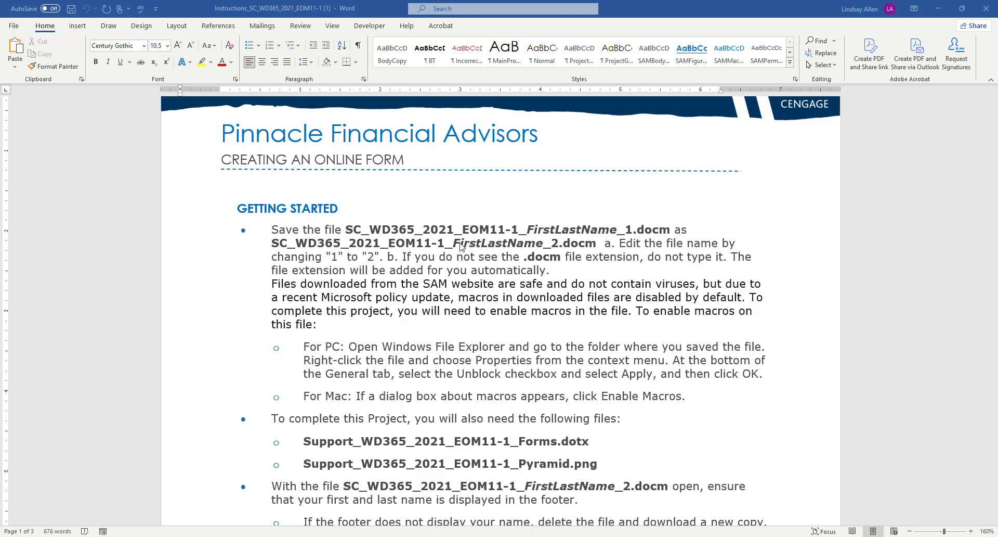
Switch to the Annual Portfolio Review survey document and enable editing and its macro content
mouse_move(294, 536)
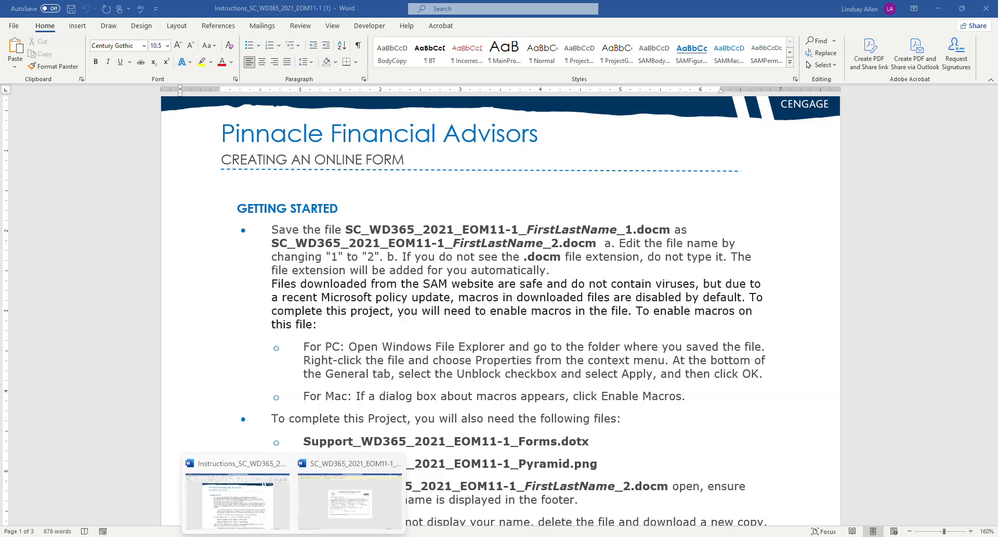
click(337, 523)
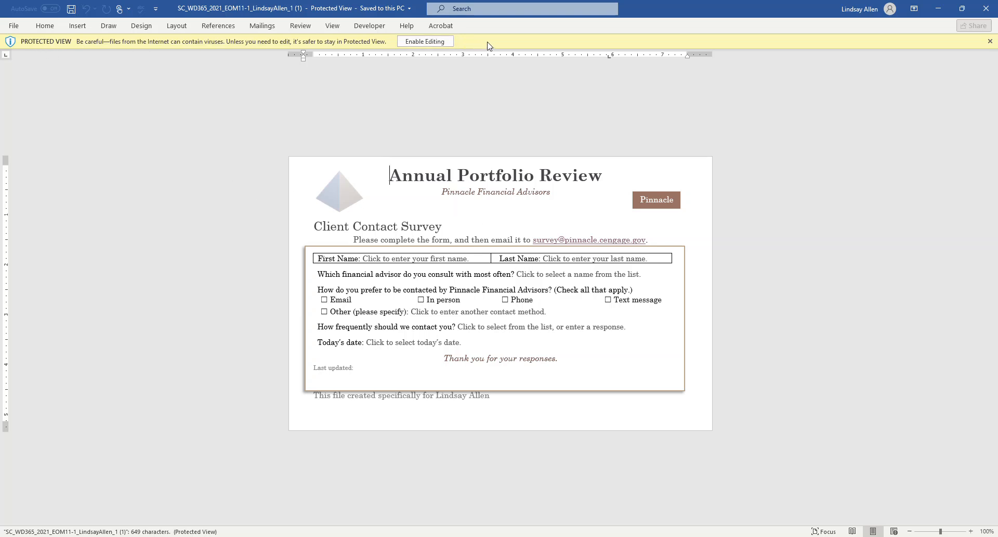
click(419, 42)
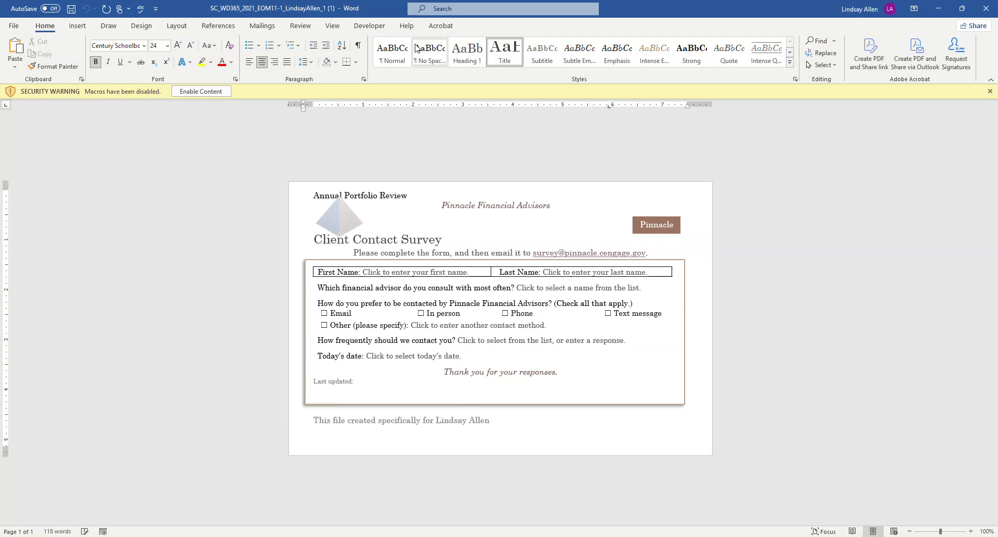
click(187, 93)
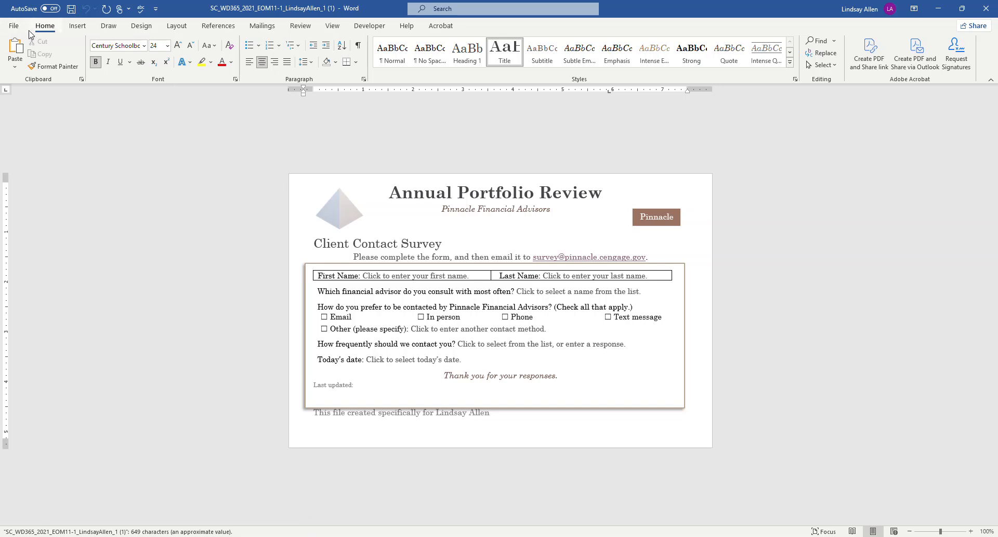
Save the survey as a macro-enabled document in Downloads, changing the file name's ending to _2 and replacing the existing file
click(14, 26)
click(46, 165)
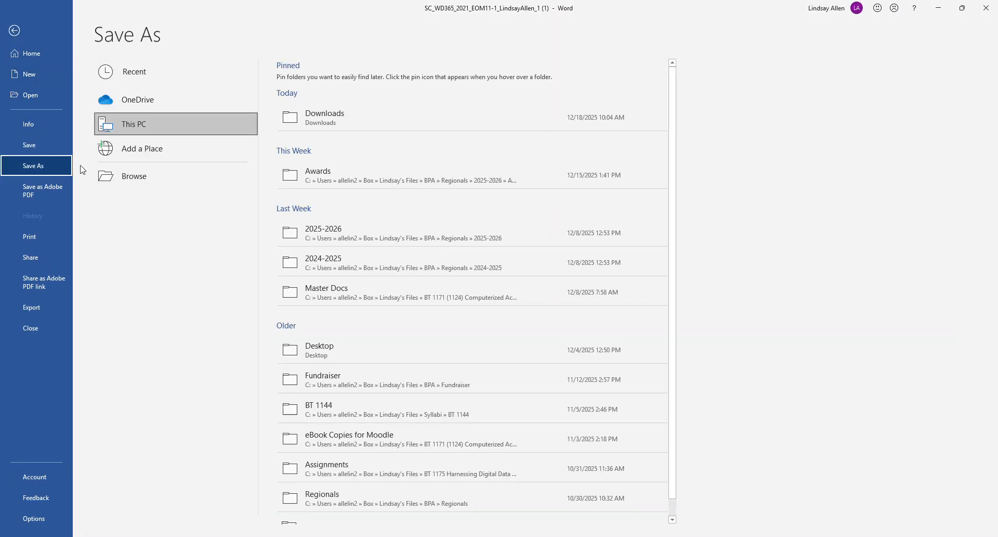
click(325, 114)
click(211, 206)
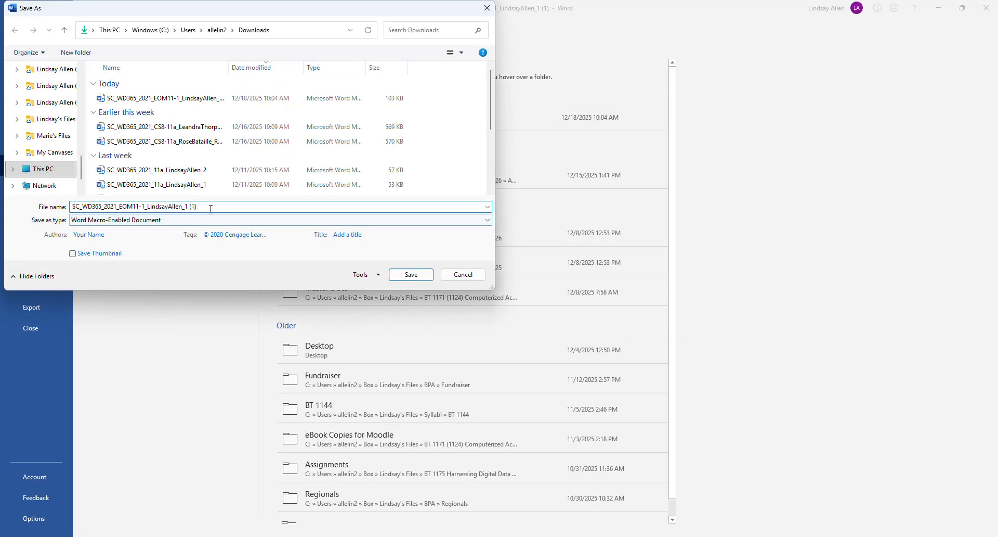
key(BackSpace)
key(BackSpace)
key(BackSpace)
key(BackSpace)
key(BackSpace)
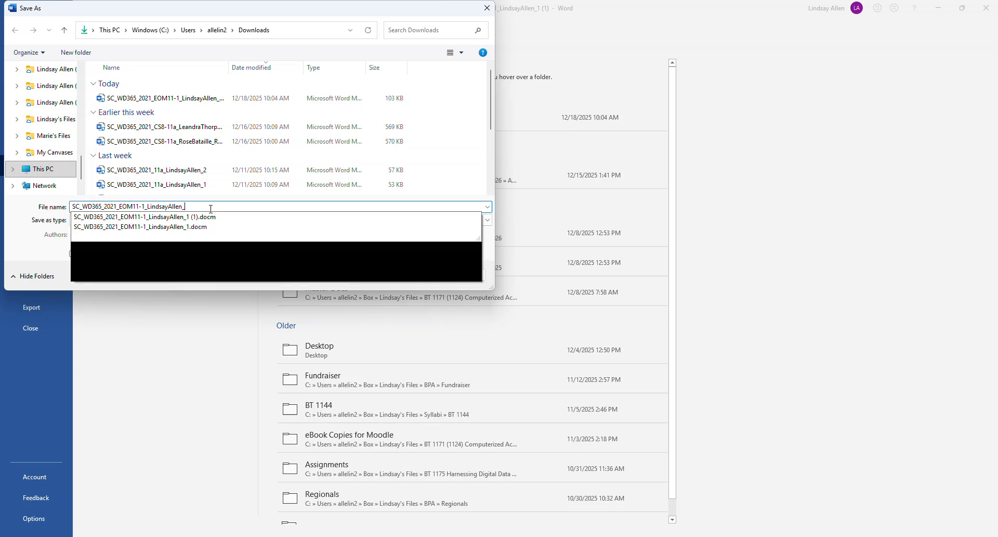
text(2)
key(Return)
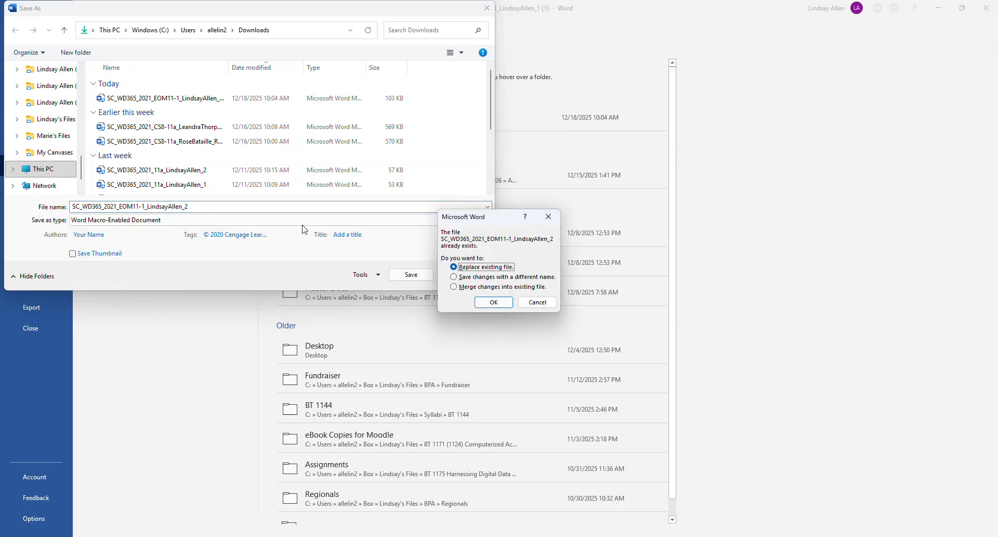
click(493, 303)
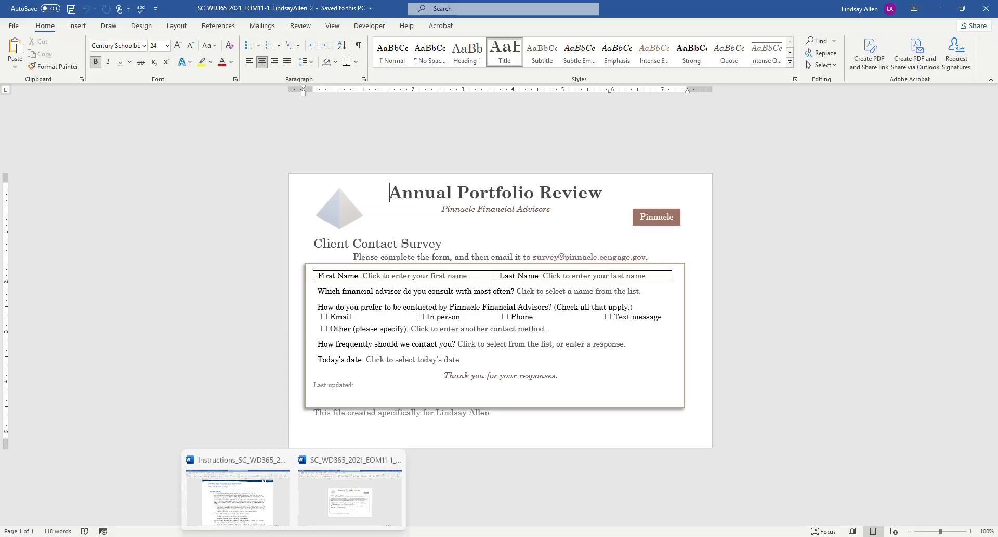
Read the Getting Started notes and the first project step in the instructions document
click(264, 507)
scroll(552, 331, down, 3)
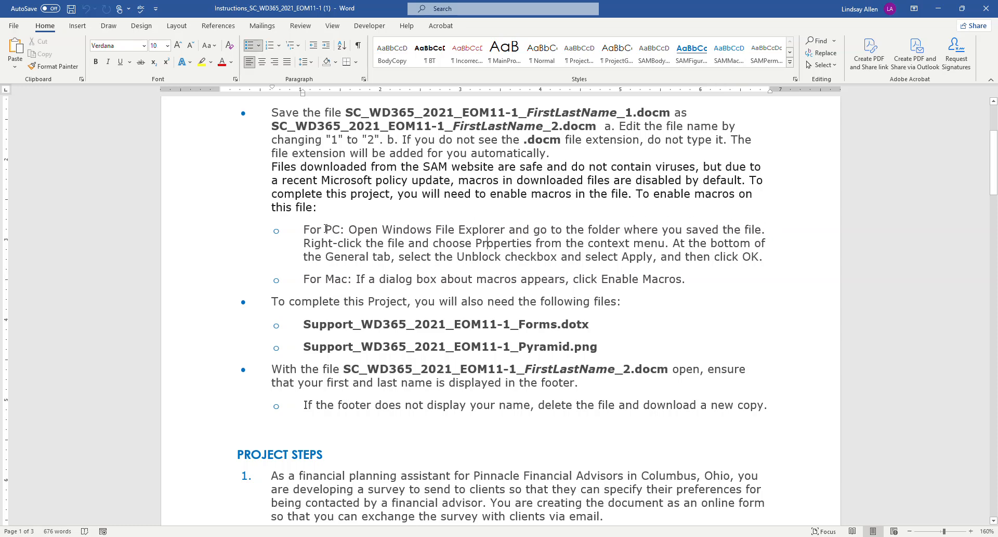
triple_click(490, 256)
drag(489, 255, 809, 254)
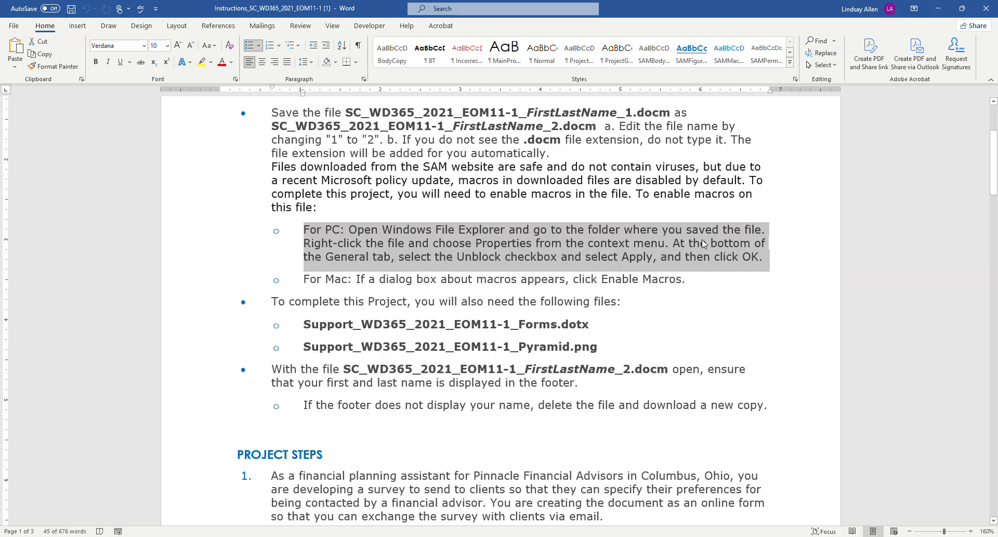
click(677, 315)
scroll(675, 315, down, 3)
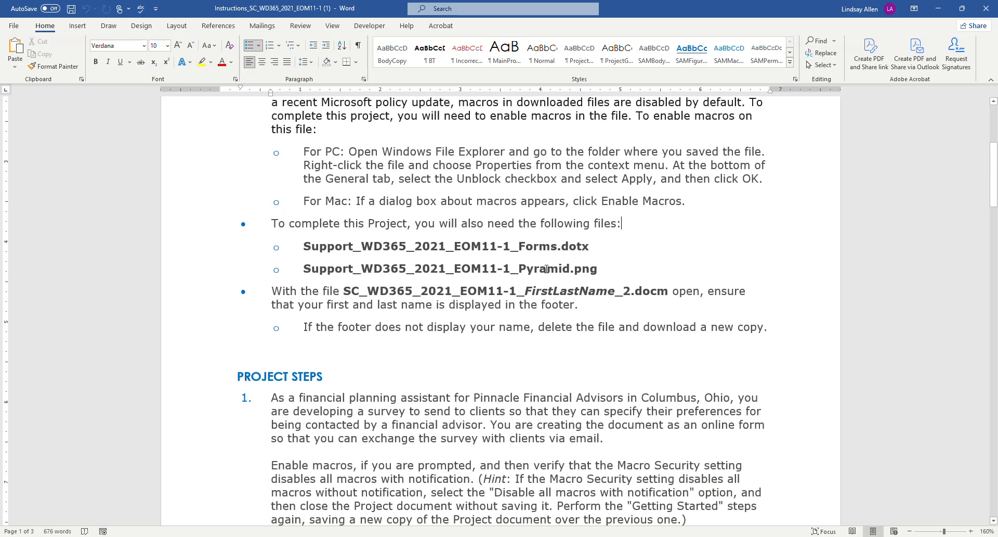
scroll(547, 269, down, 1)
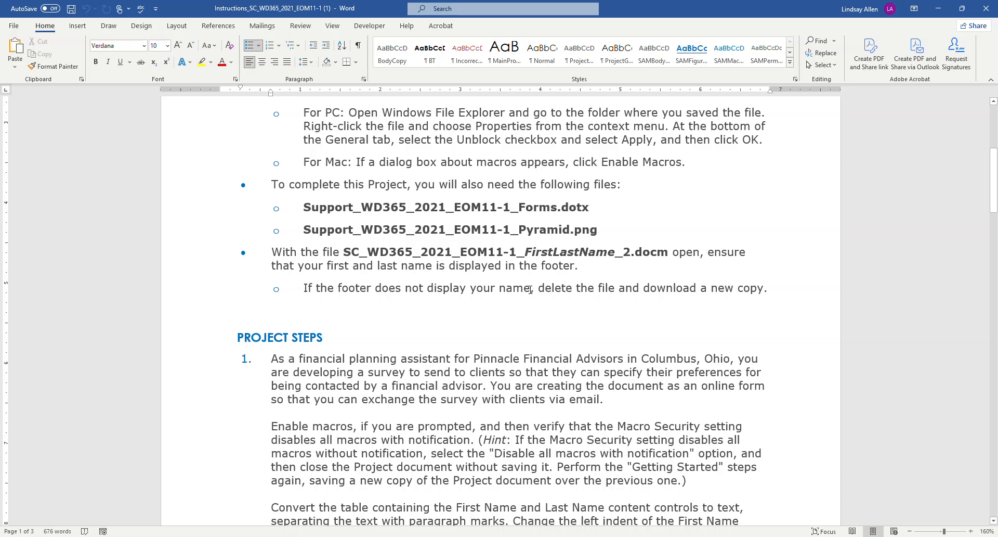
scroll(491, 290, down, 3)
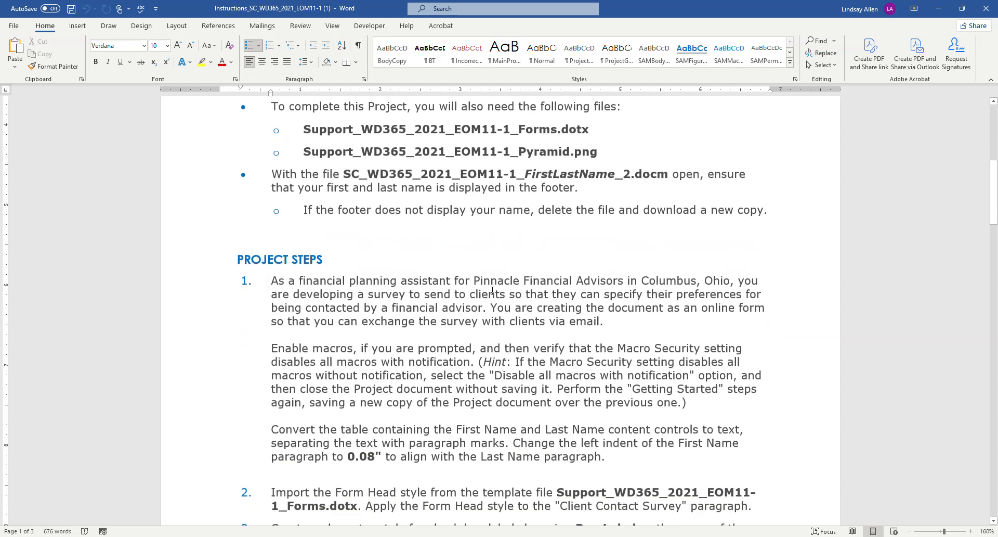
scroll(570, 237, down, 4)
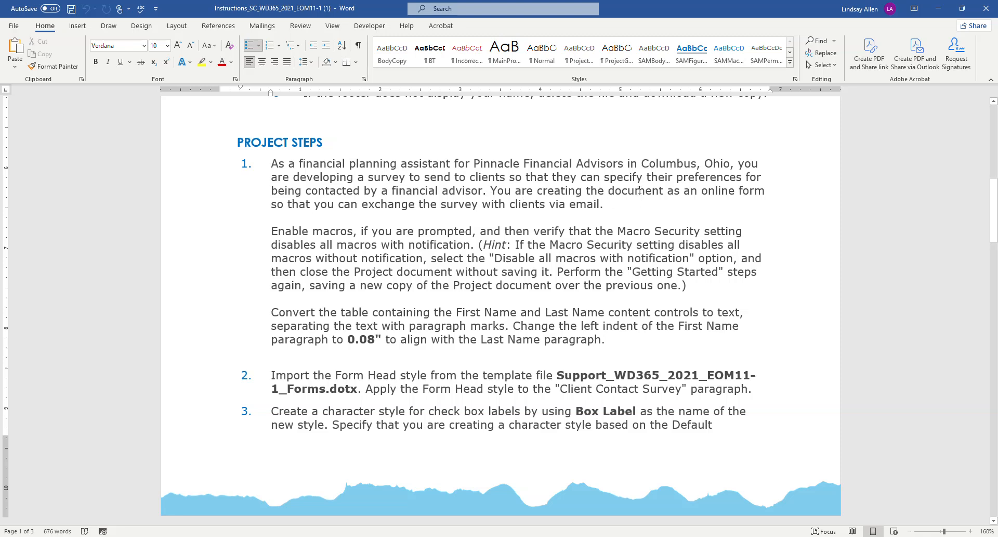
scroll(640, 192, down, 1)
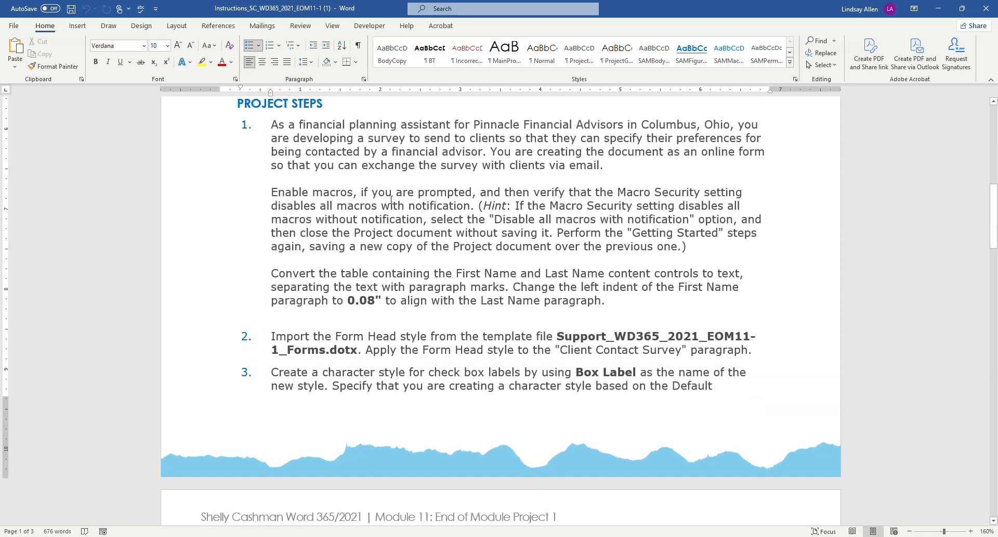
Highlight "Enable macros, if you are prompted," in yellow in step 1 of the instructions
scroll(507, 198, down, 1)
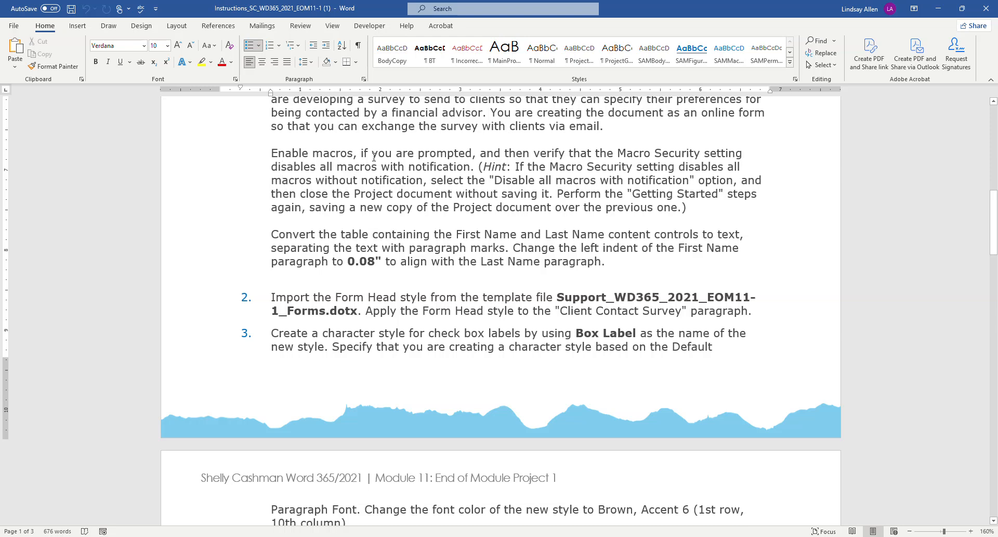
drag(479, 154, 270, 154)
click(202, 61)
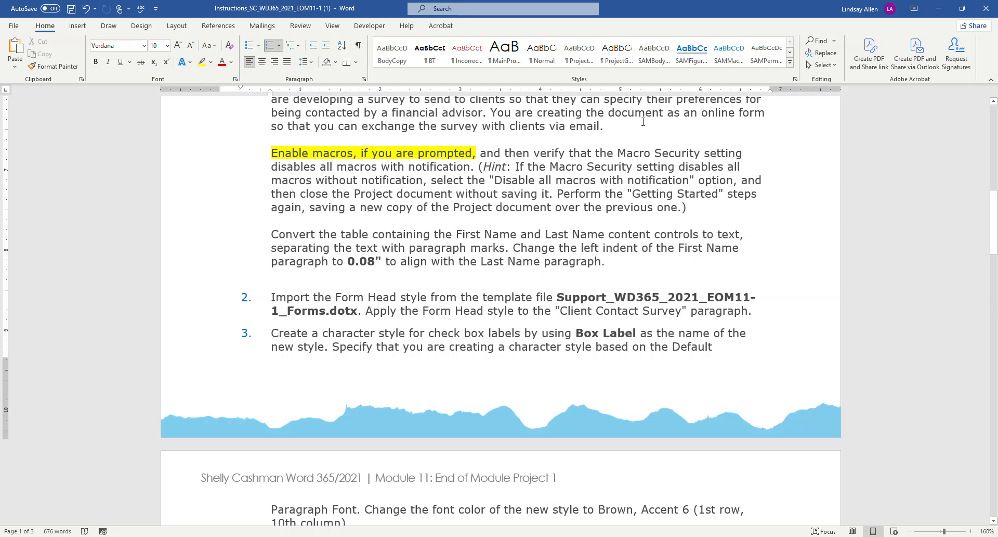
In the survey document, convert the First Name and Last Name table to text separated by paragraph marks
scroll(586, 158, down, 2)
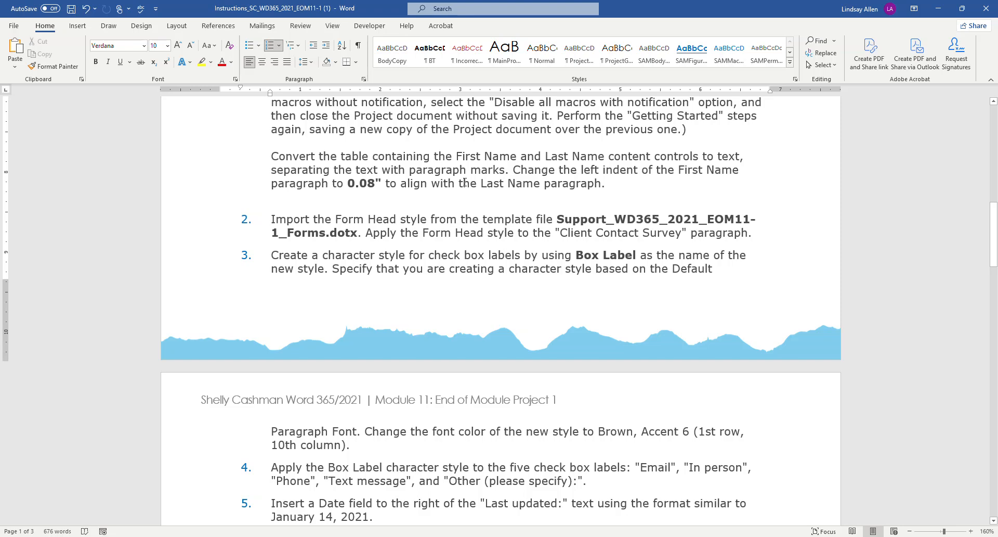
mouse_move(293, 536)
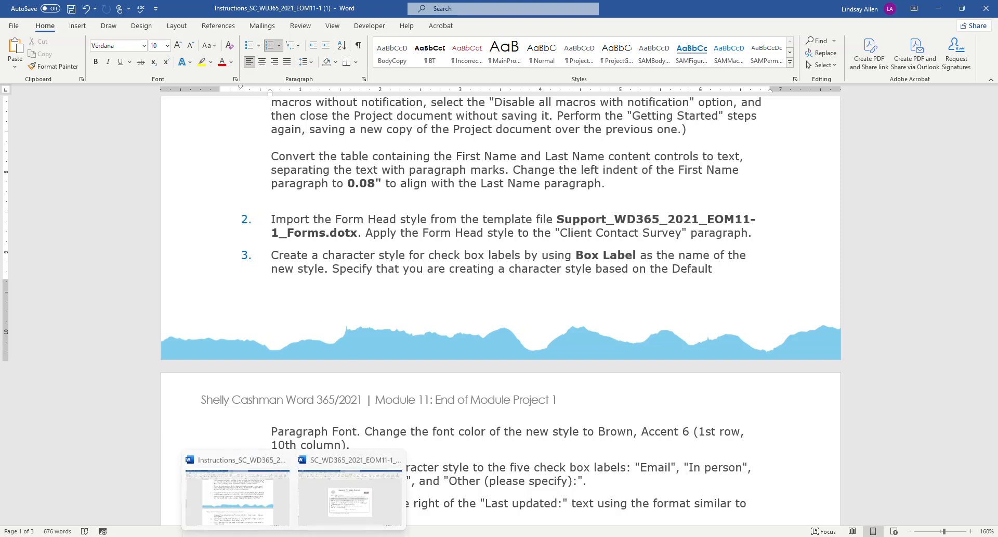
click(317, 519)
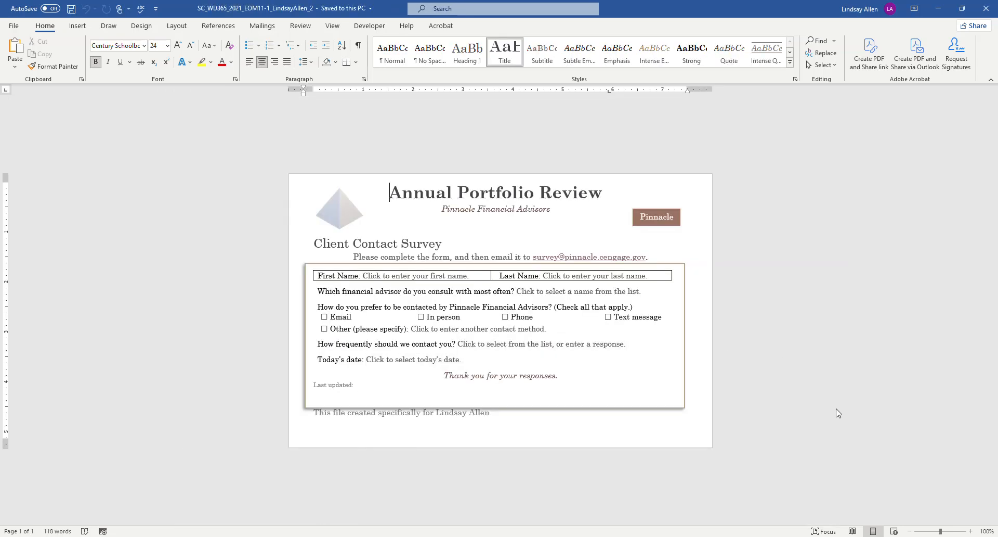
click(971, 531)
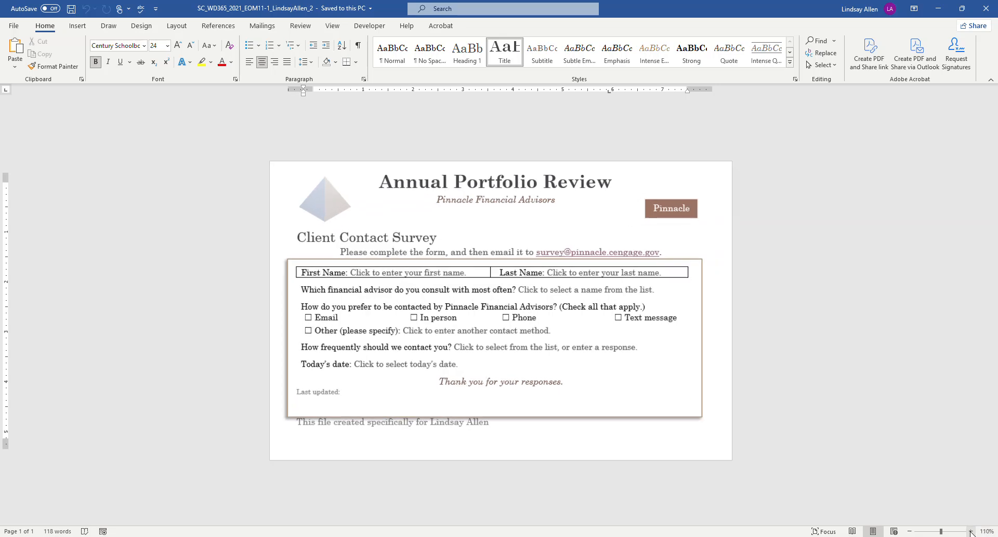
click(971, 531)
click(971, 531)
click(971, 531)
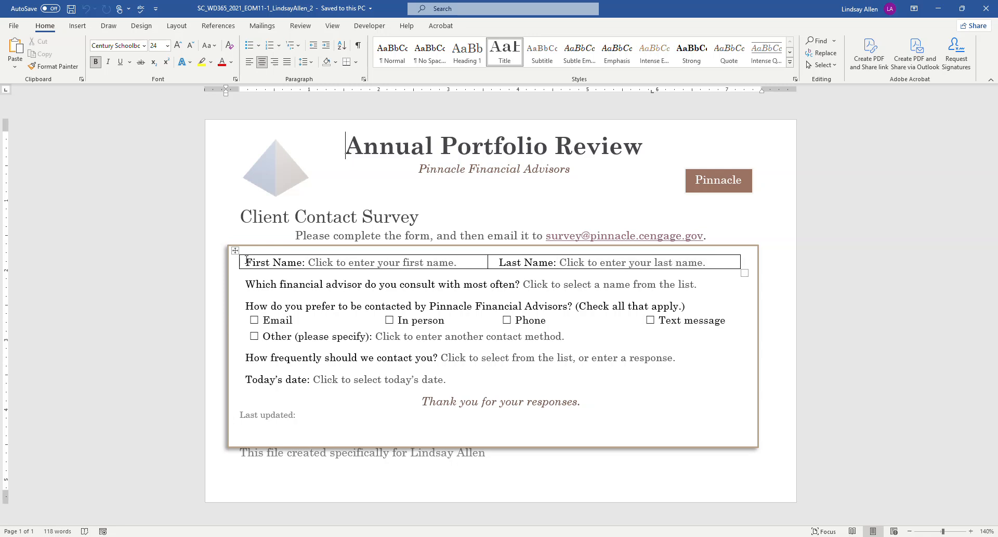
drag(246, 259, 621, 266)
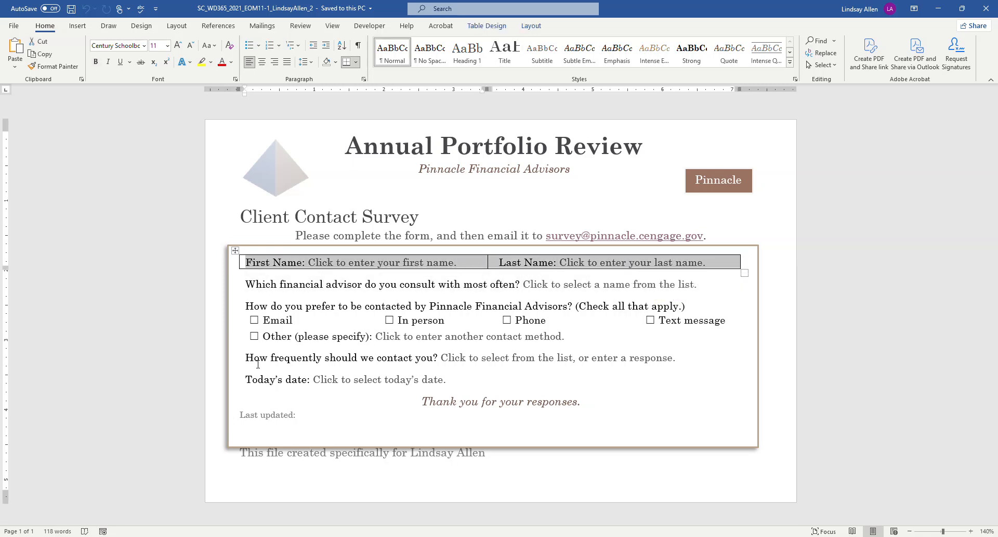
click(497, 28)
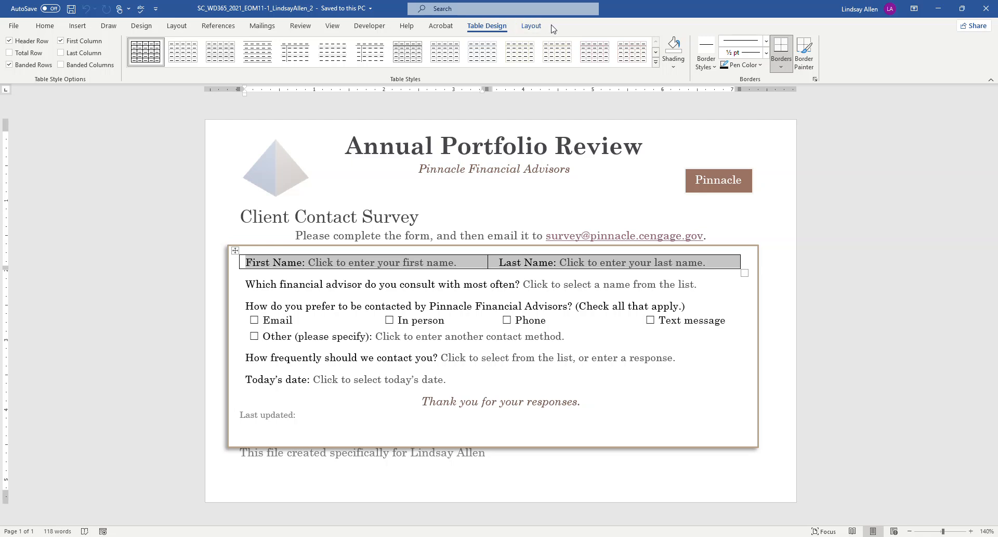
click(536, 26)
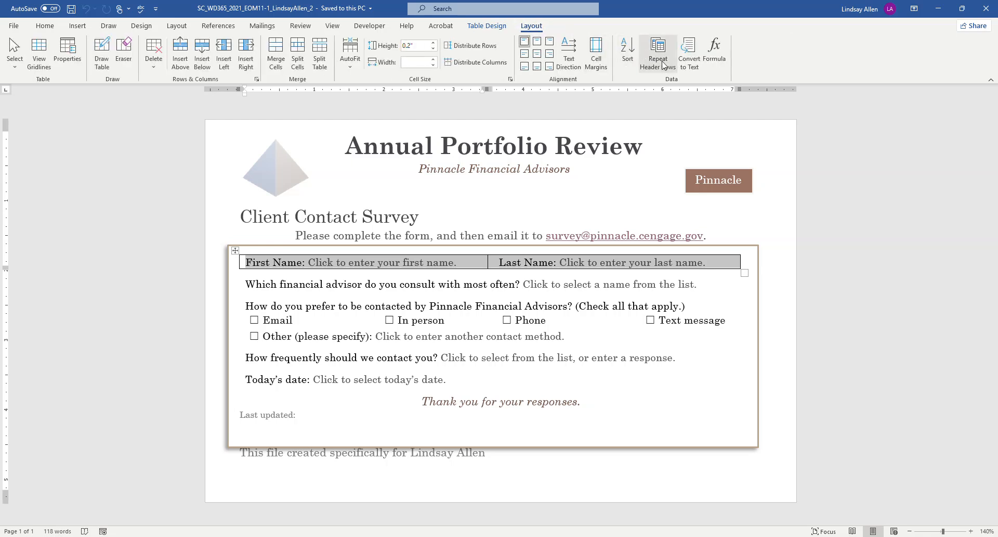
click(690, 58)
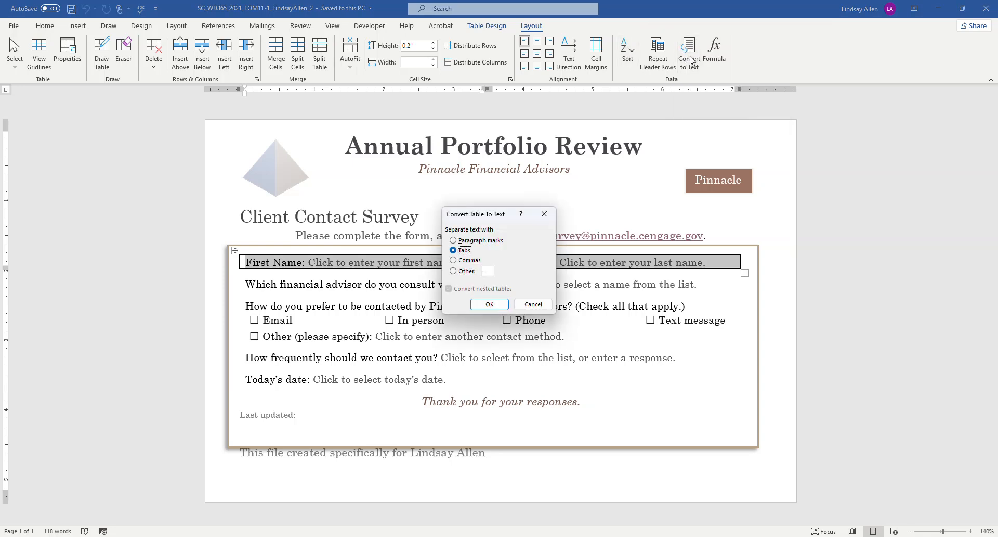
mouse_move(294, 536)
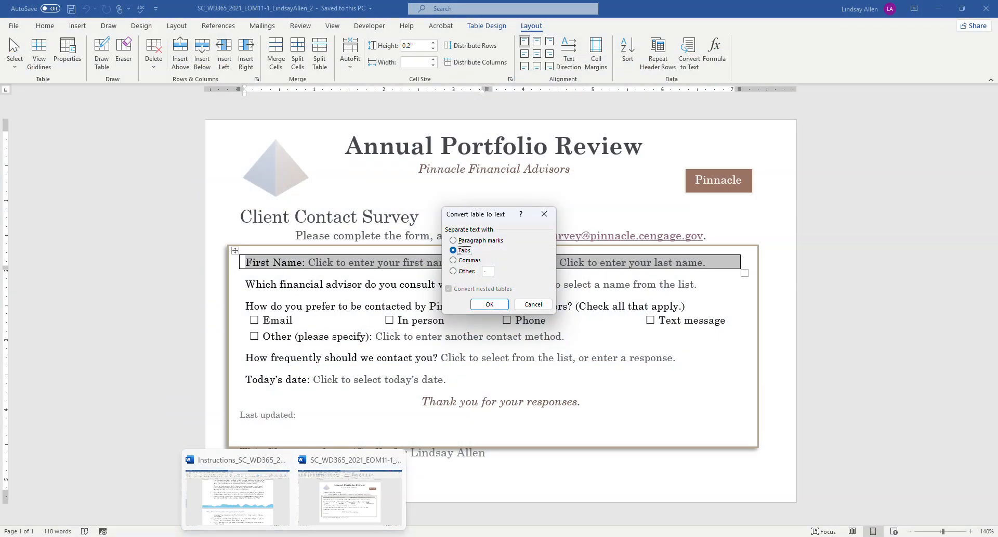
click(453, 241)
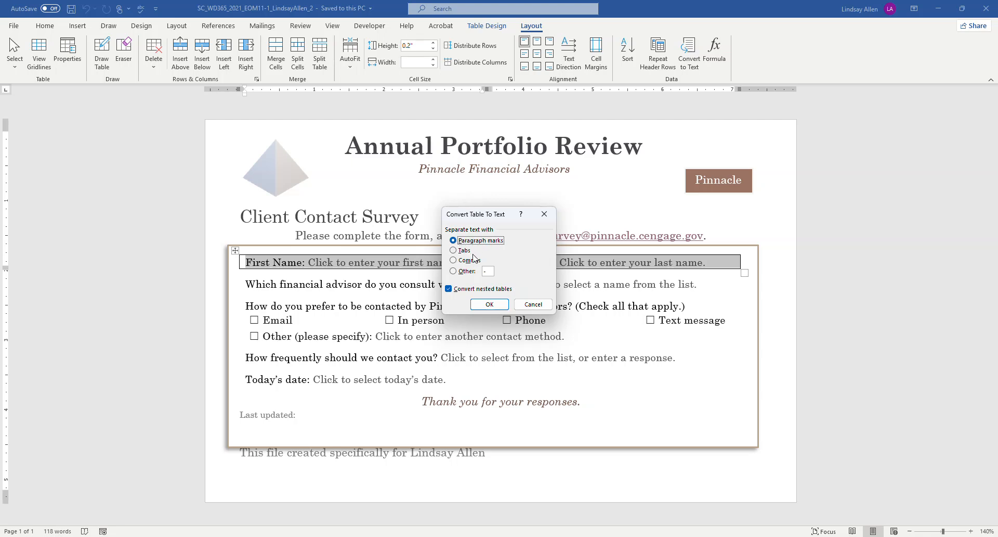
click(488, 304)
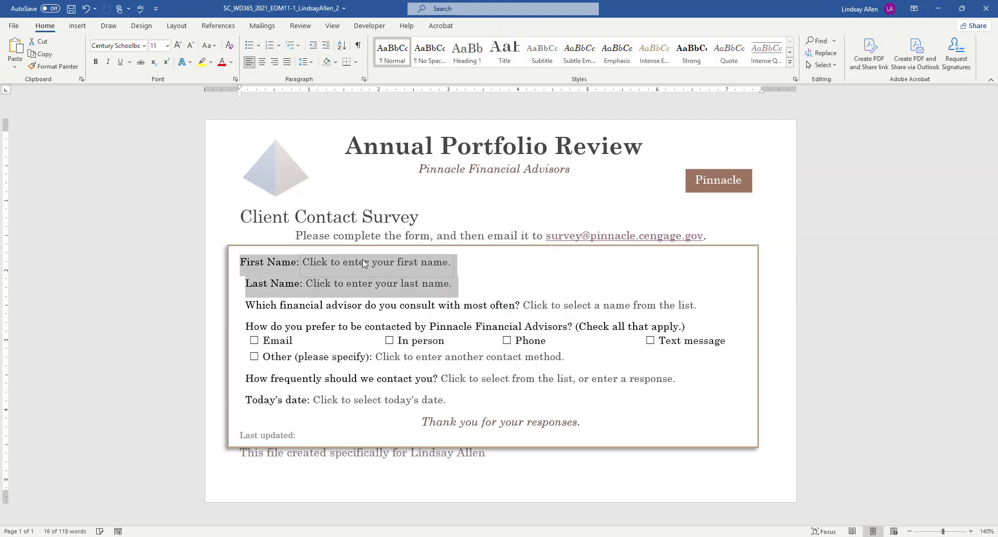
click(462, 288)
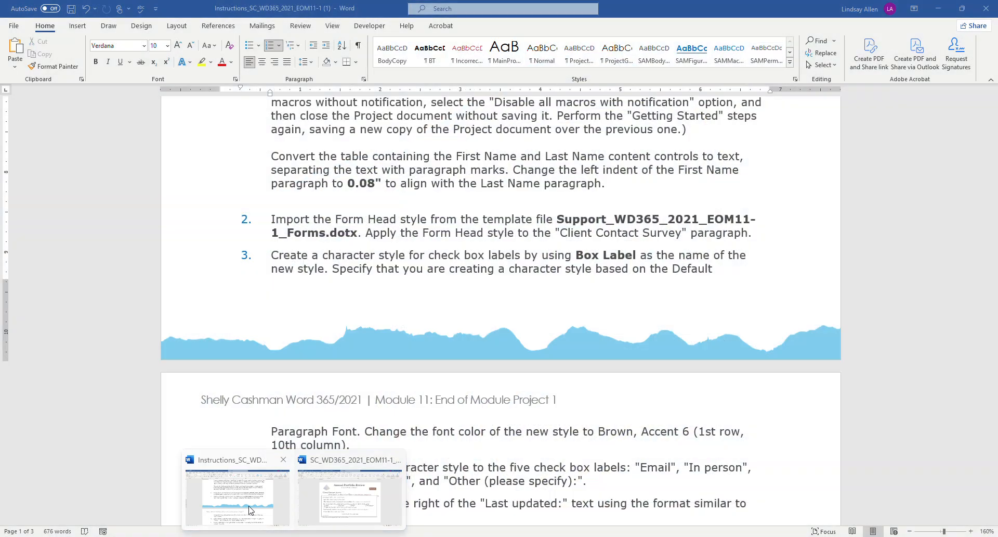
In the instructions document, highlight in yellow the sentence about converting the name table to text separated with paragraph marks
click(250, 510)
scroll(577, 260, up, 1)
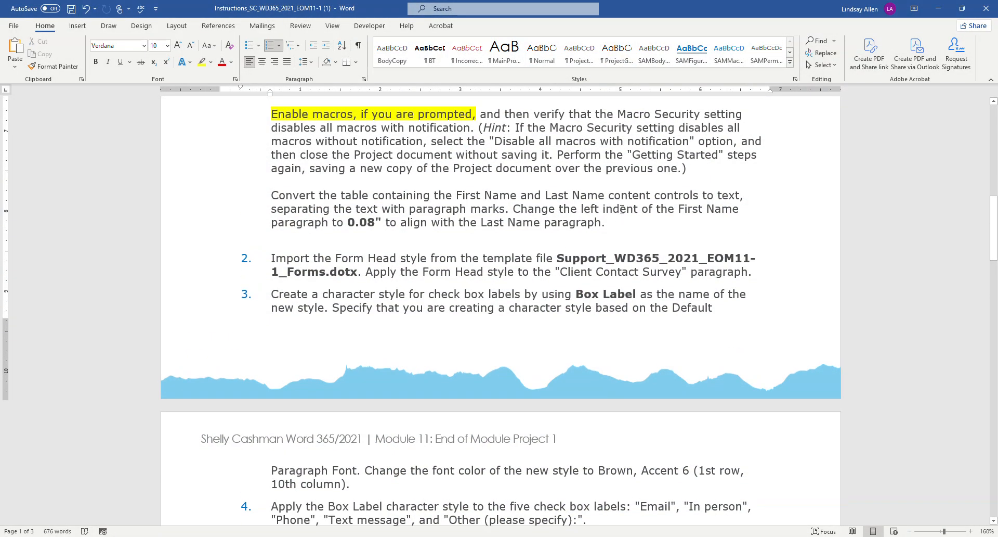
drag(514, 208, 286, 197)
click(202, 62)
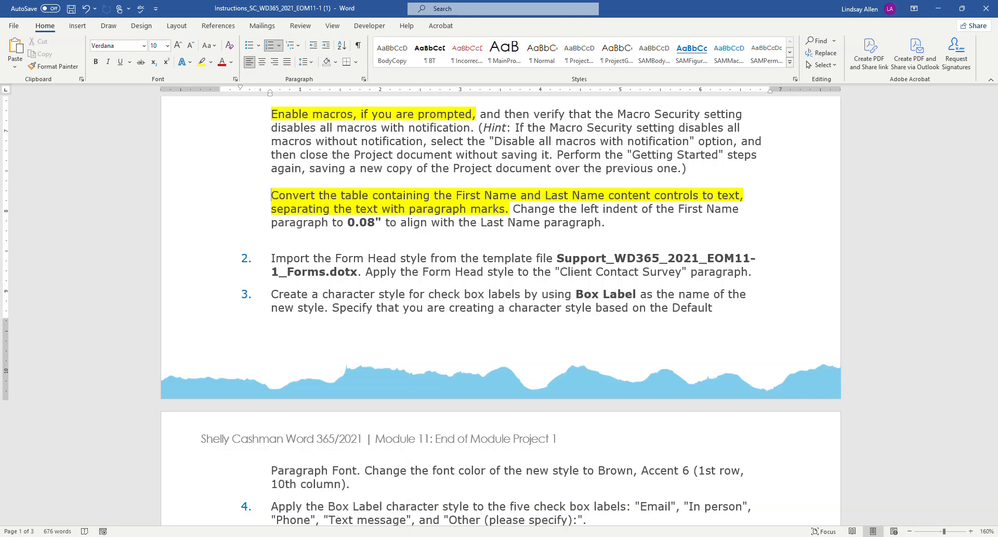
In the survey document, set the left indent of the First Name paragraph to 0.08"
mouse_move(294, 536)
click(355, 494)
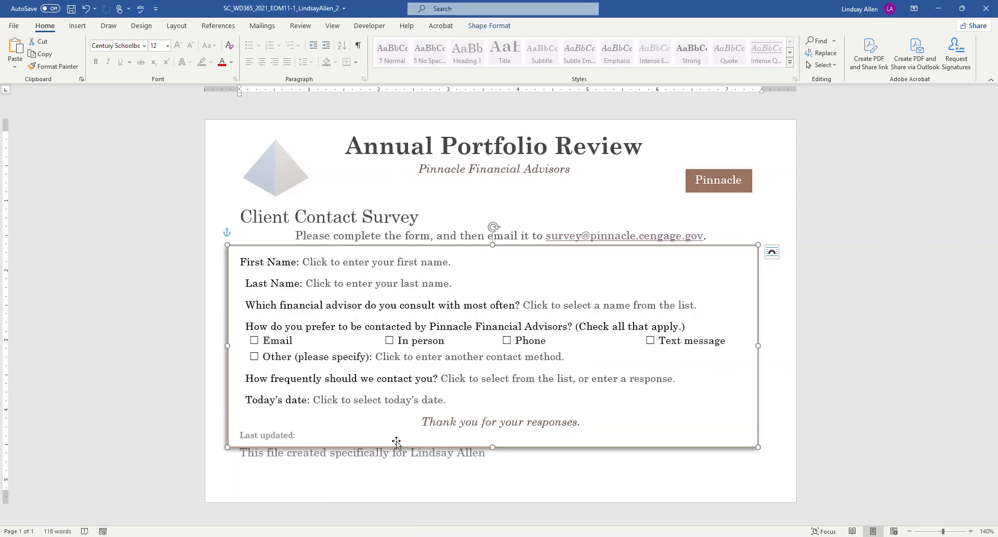
click(248, 278)
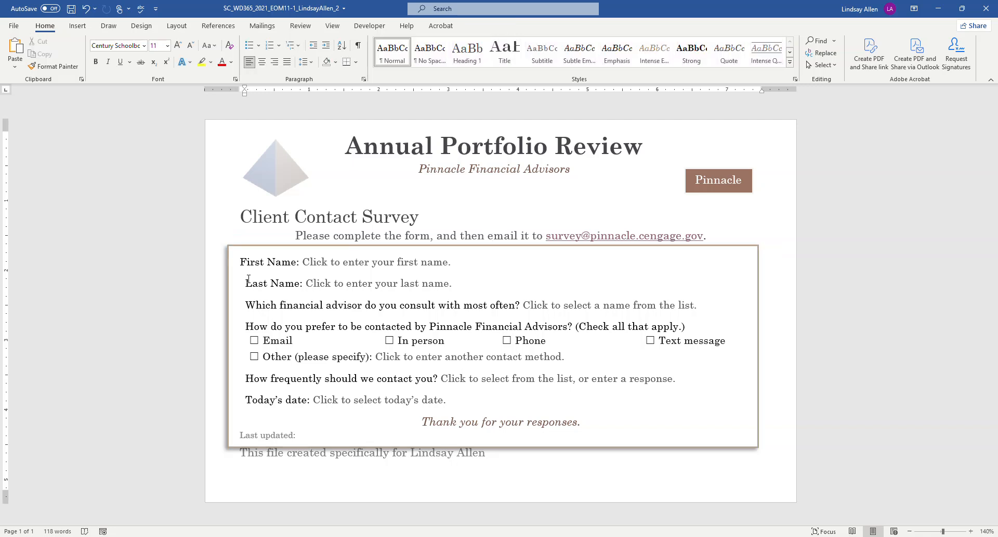
click(241, 262)
right_click(242, 262)
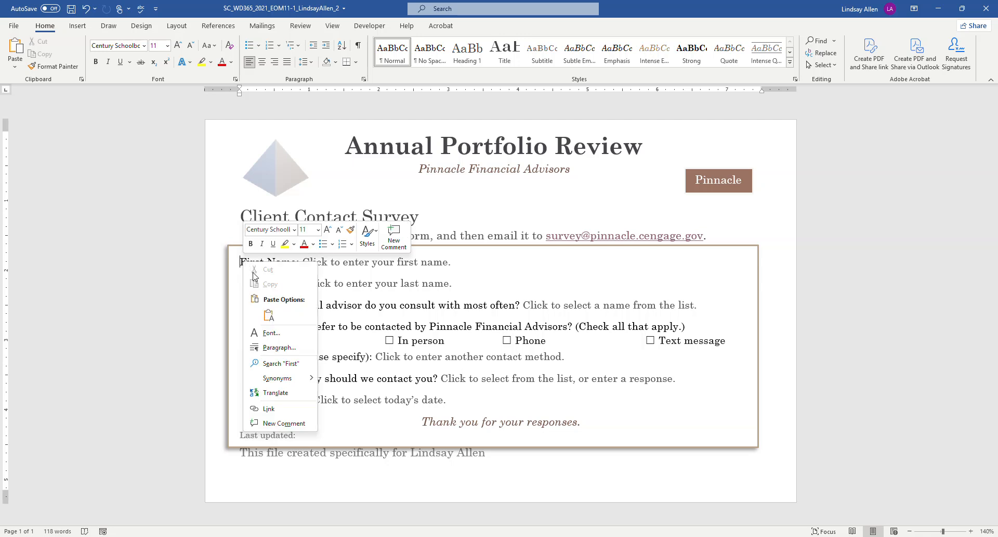
click(287, 347)
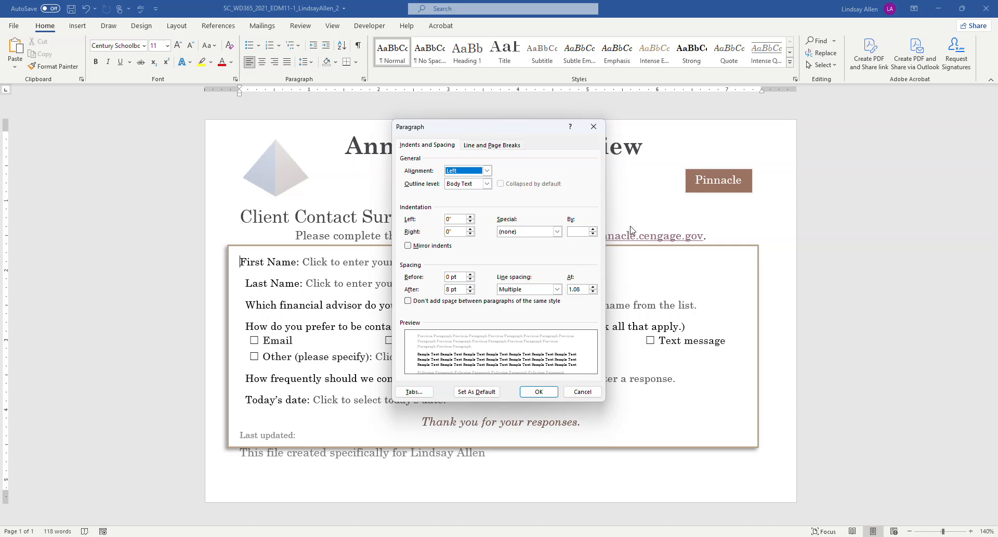
click(460, 221)
text(.08)
click(538, 391)
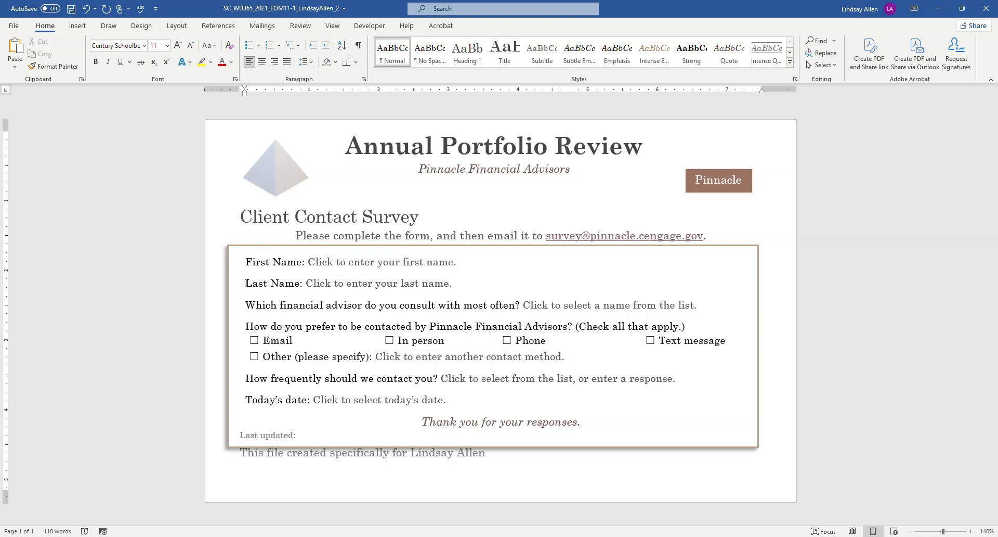
In the instructions document, highlight in yellow the sentence about changing the First Name paragraph's left indent
mouse_move(294, 536)
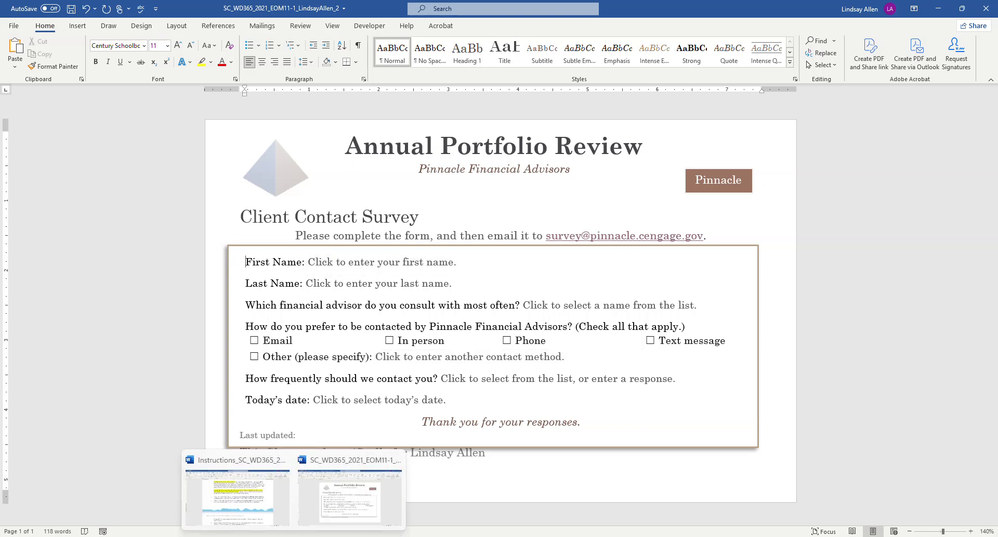
click(366, 494)
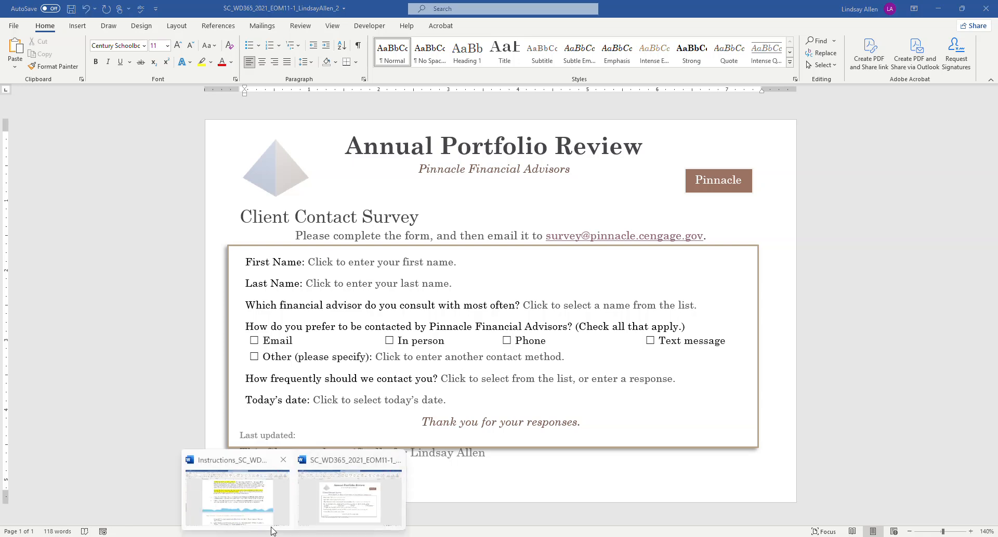
click(260, 514)
ctrl+click(605, 222)
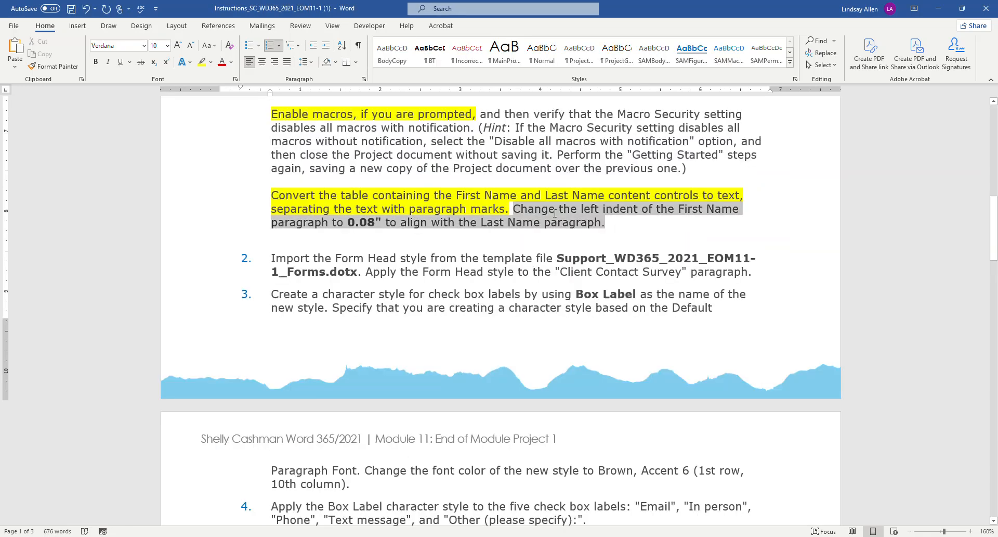
click(202, 62)
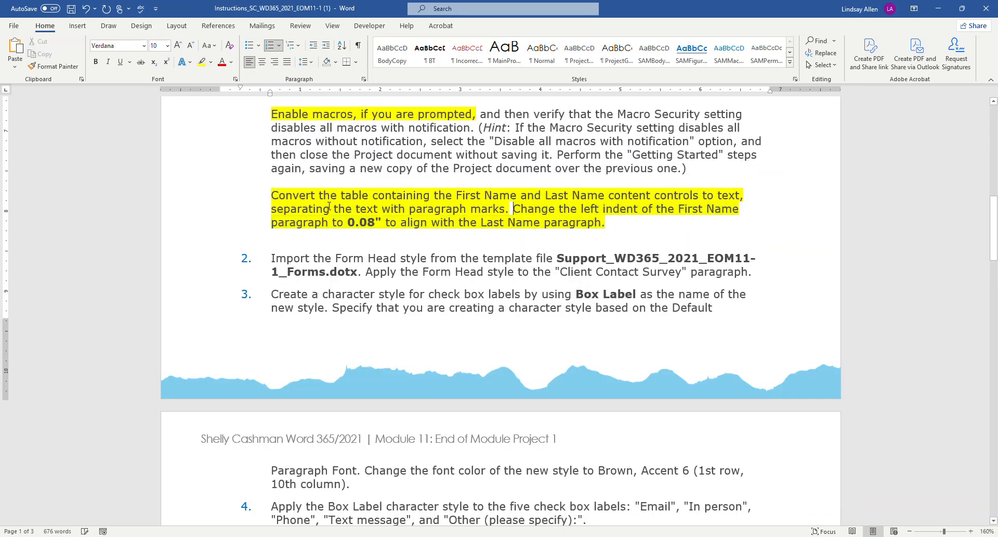
In the survey document, open the style Organizer from Manage Styles and close the Normal.dotm global template in it
scroll(340, 234, down, 2)
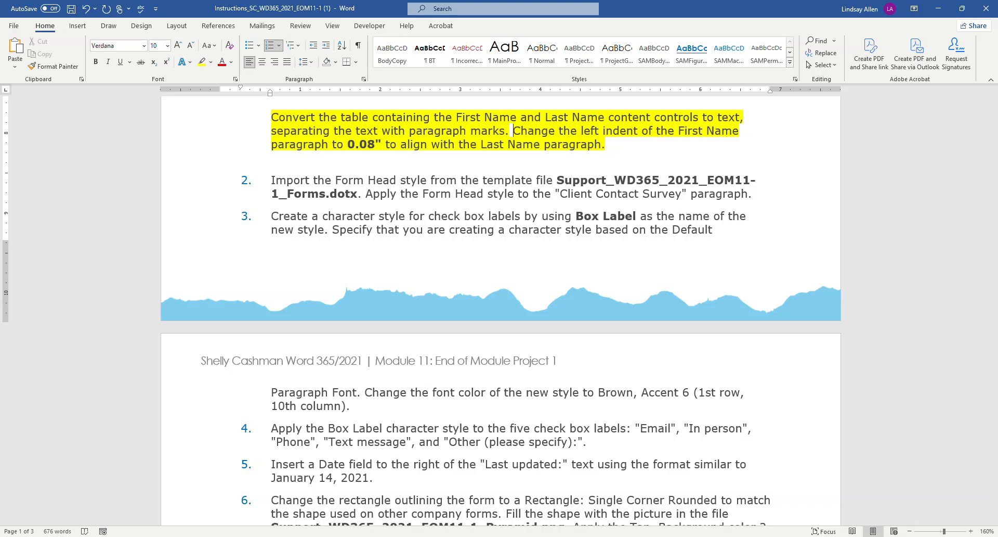
mouse_move(315, 530)
click(400, 509)
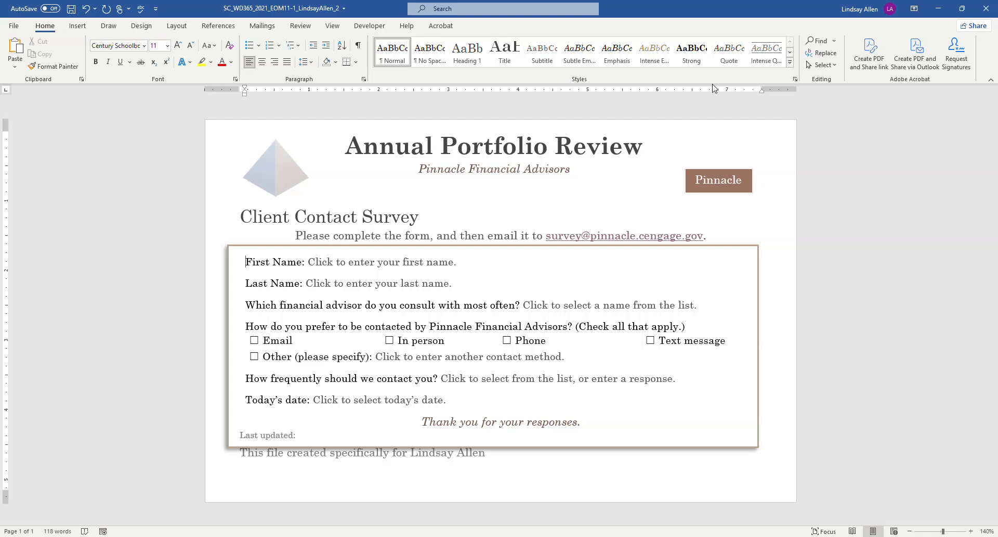
click(795, 79)
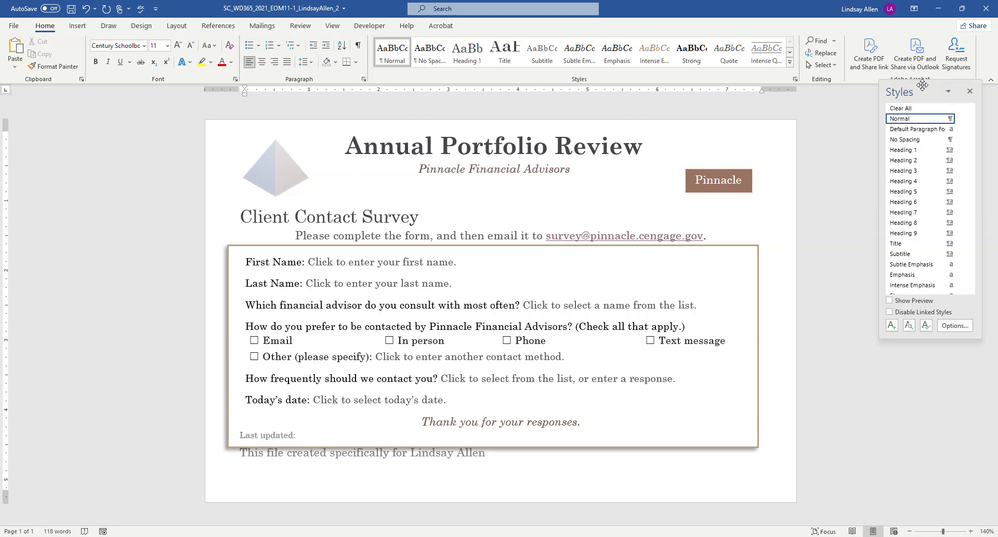
drag(922, 89, 871, 107)
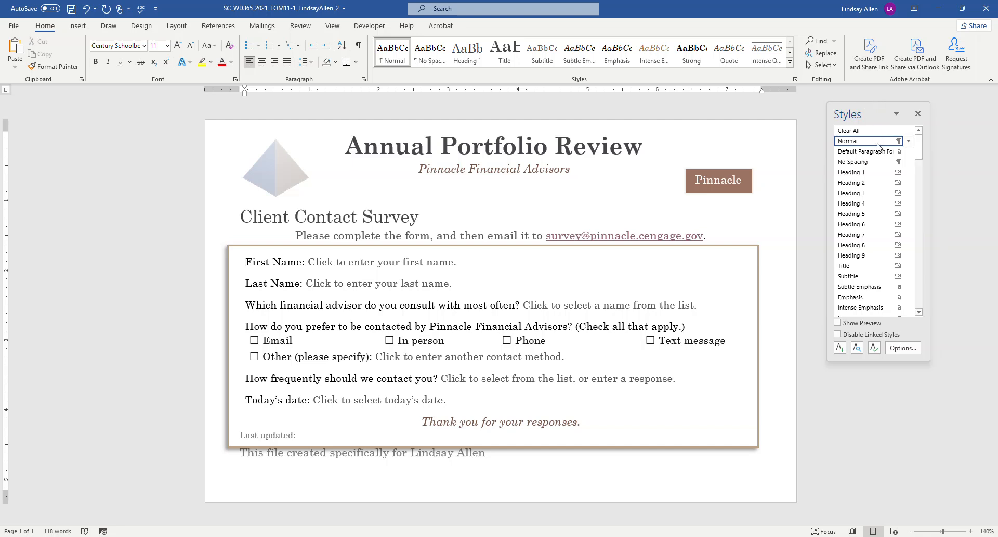
click(875, 348)
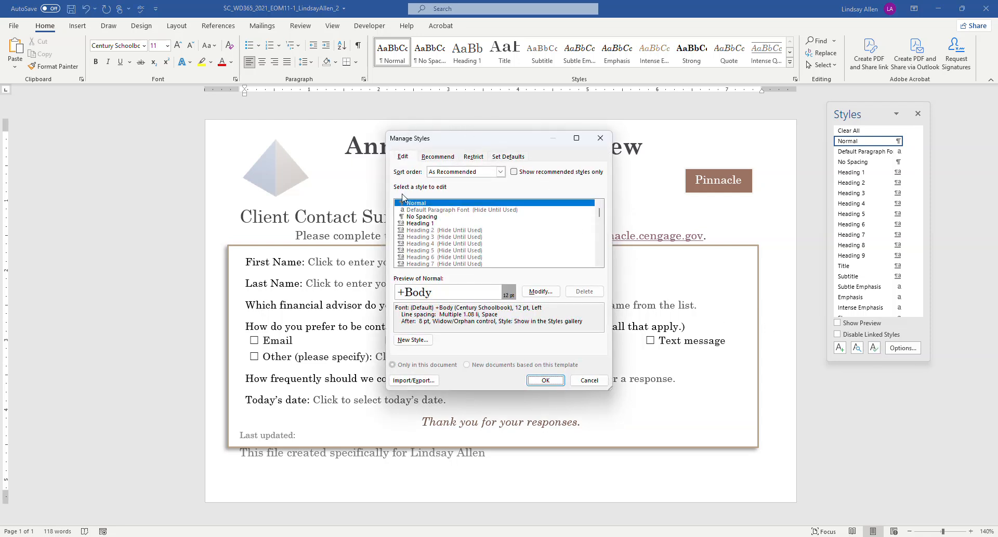
click(413, 380)
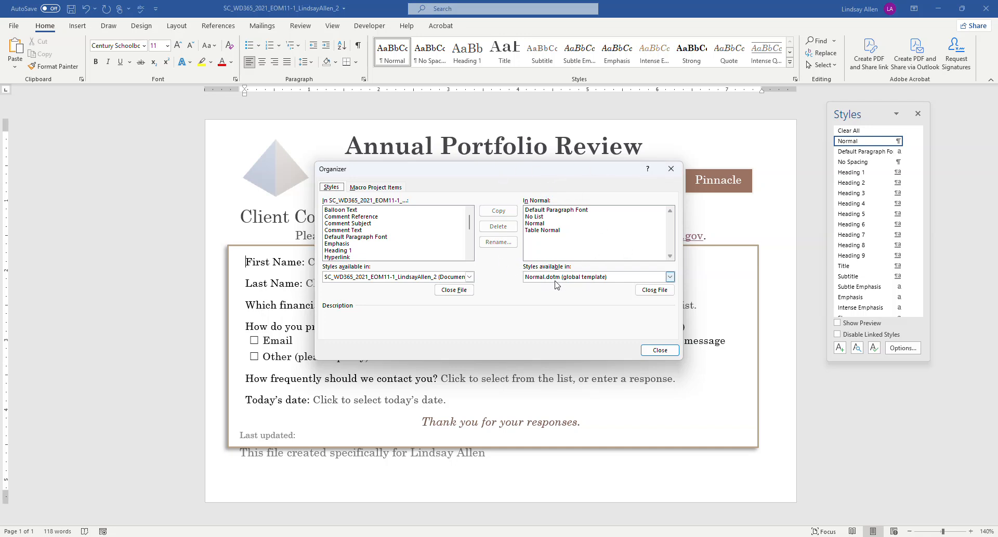
click(657, 290)
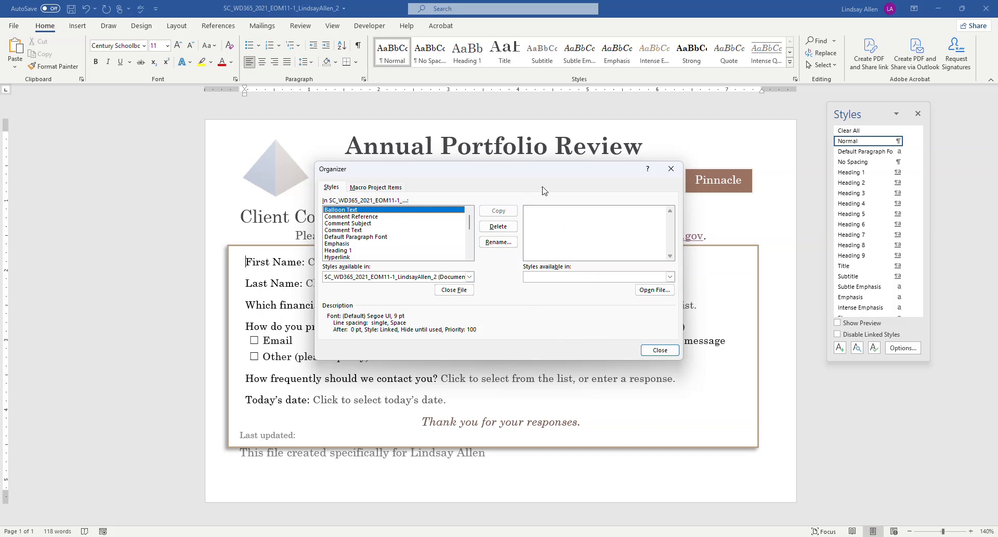
Load the Support_WD365_2021_EOM11-1_Forms template from the Downloads folder into the Organizer
click(652, 290)
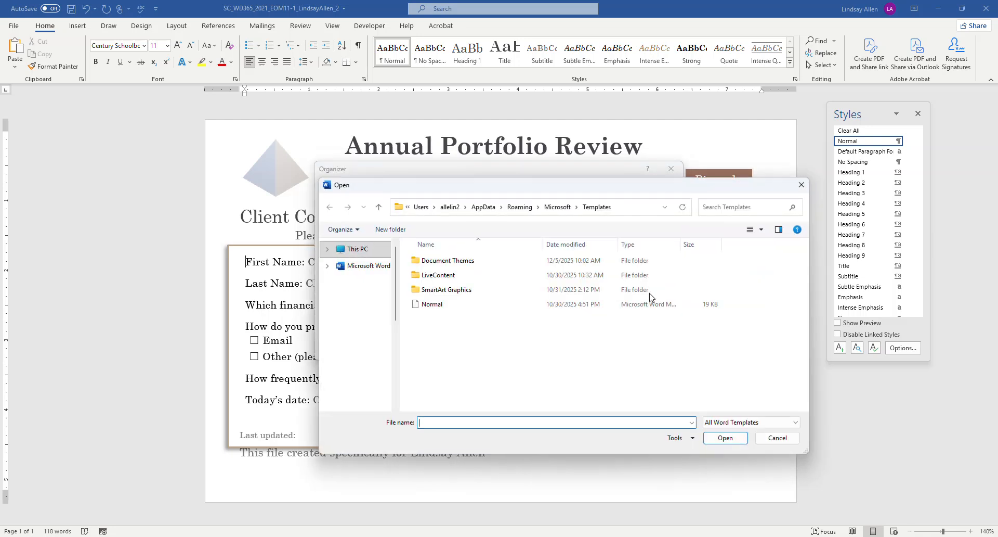
scroll(335, 299, up, 10)
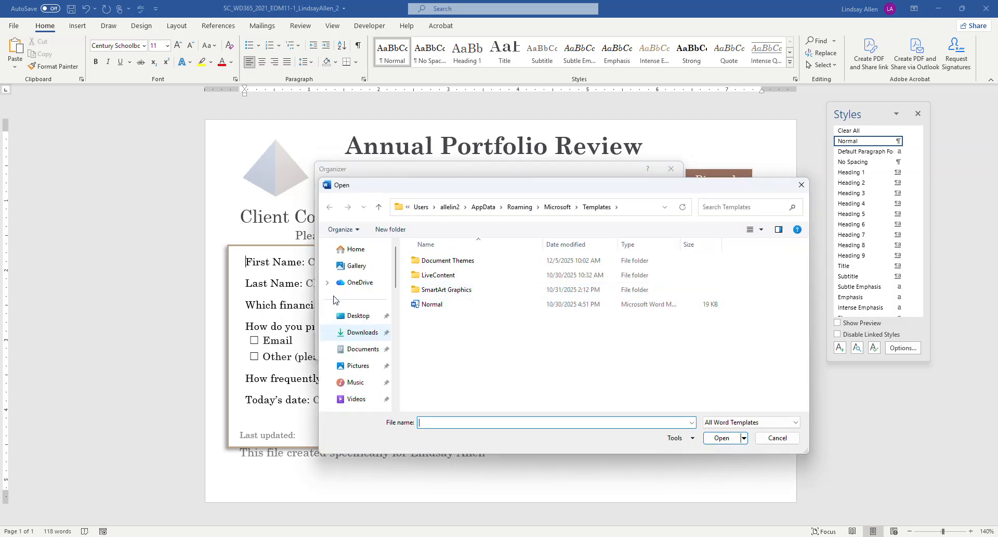
click(370, 333)
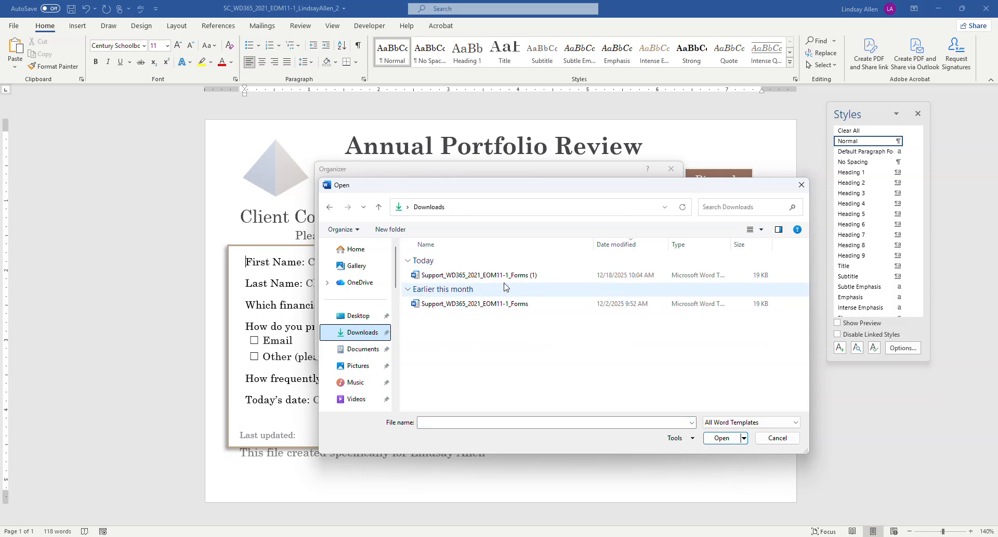
click(478, 277)
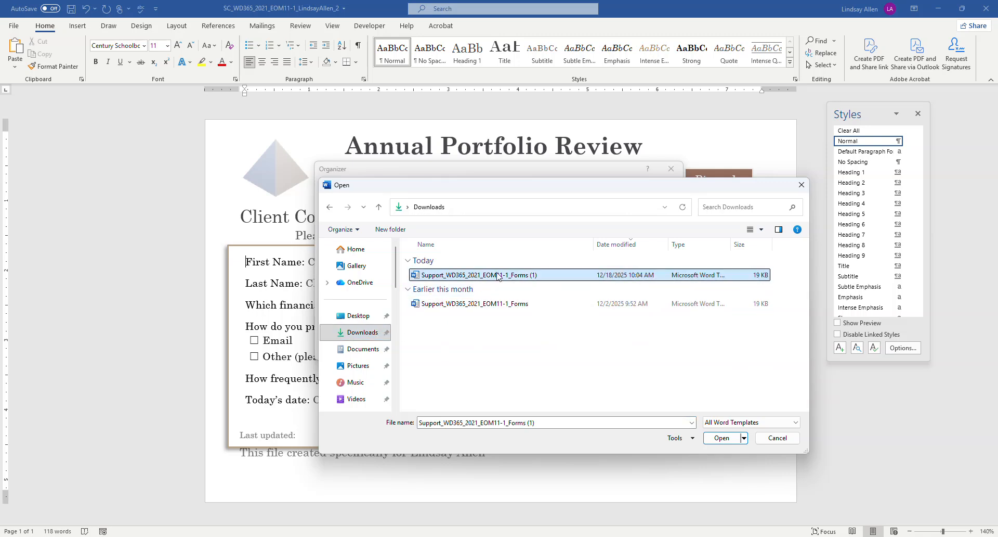
click(497, 306)
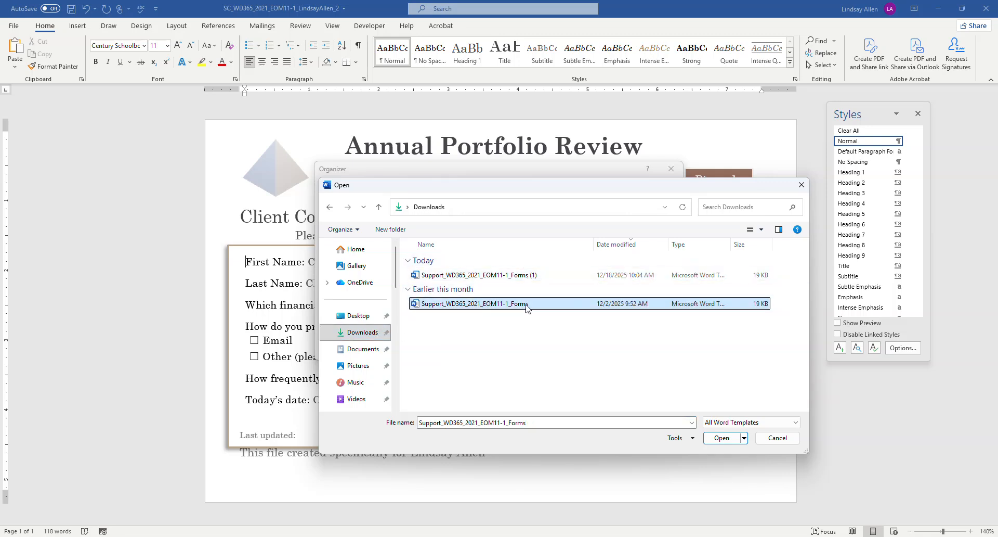
click(720, 438)
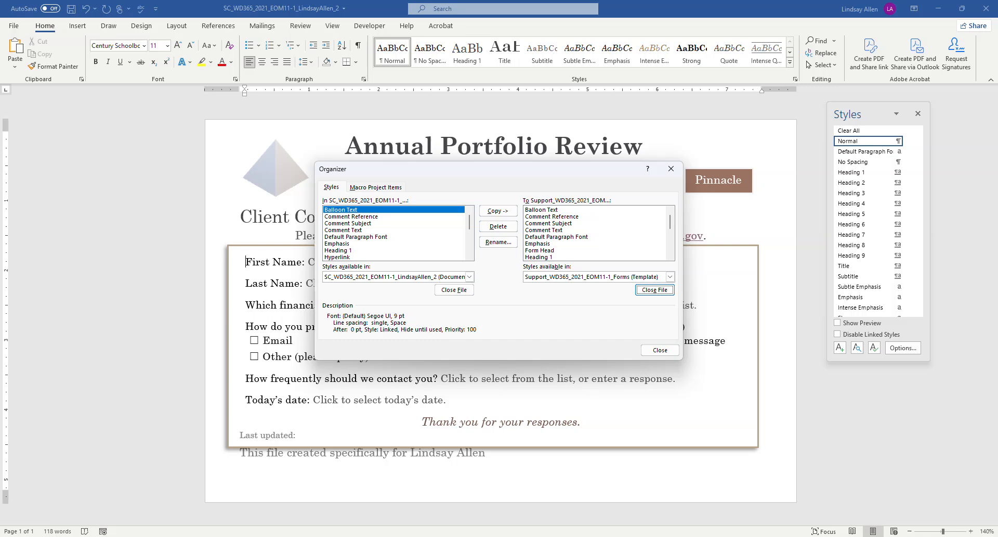
Copy the Form Head style from the Forms template into the survey document and close the Organizer
mouse_move(294, 535)
click(243, 514)
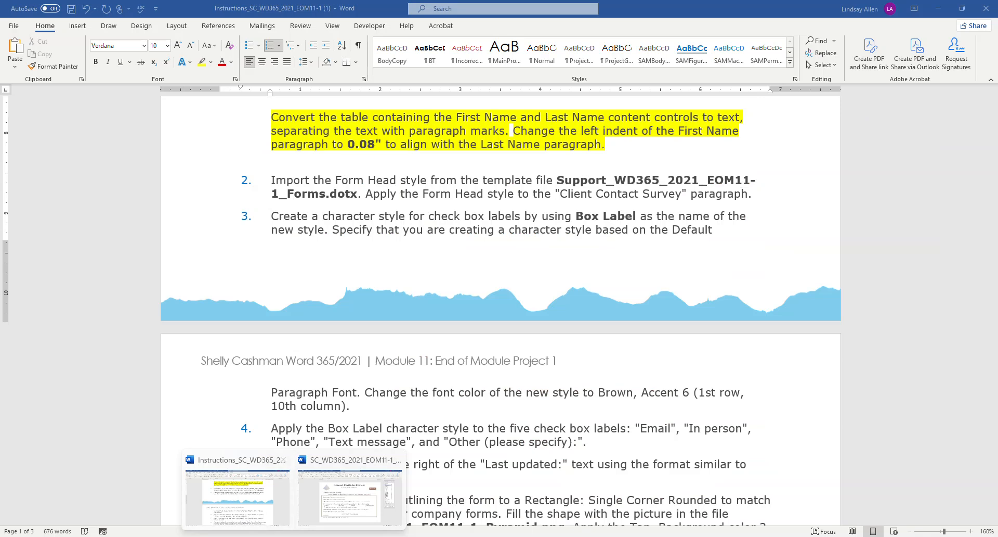
click(349, 496)
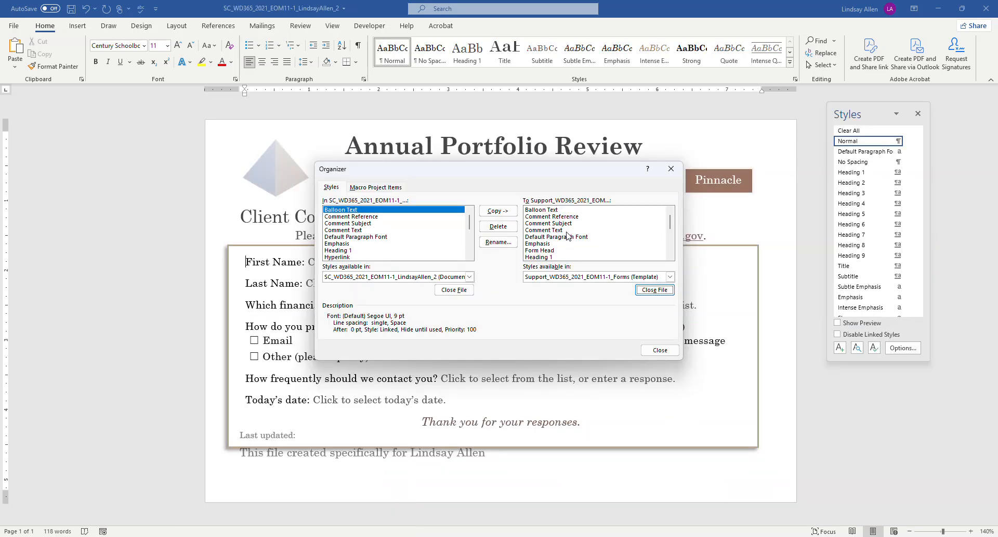
click(549, 252)
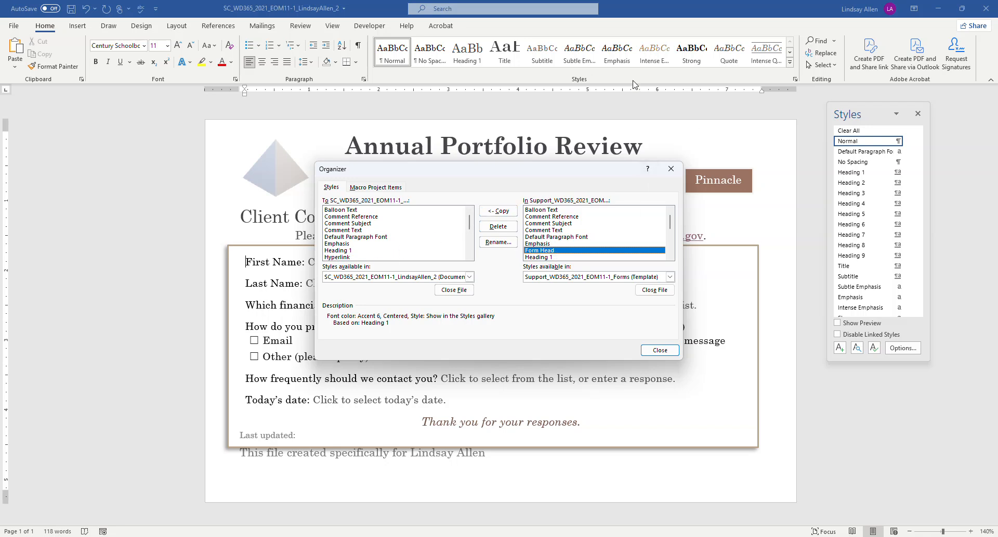
click(493, 215)
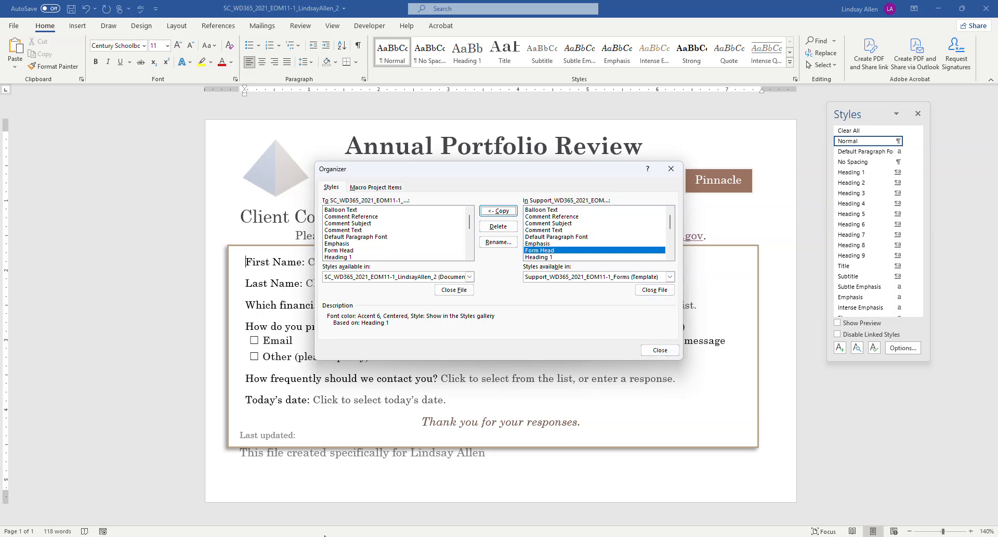
mouse_move(325, 535)
click(248, 500)
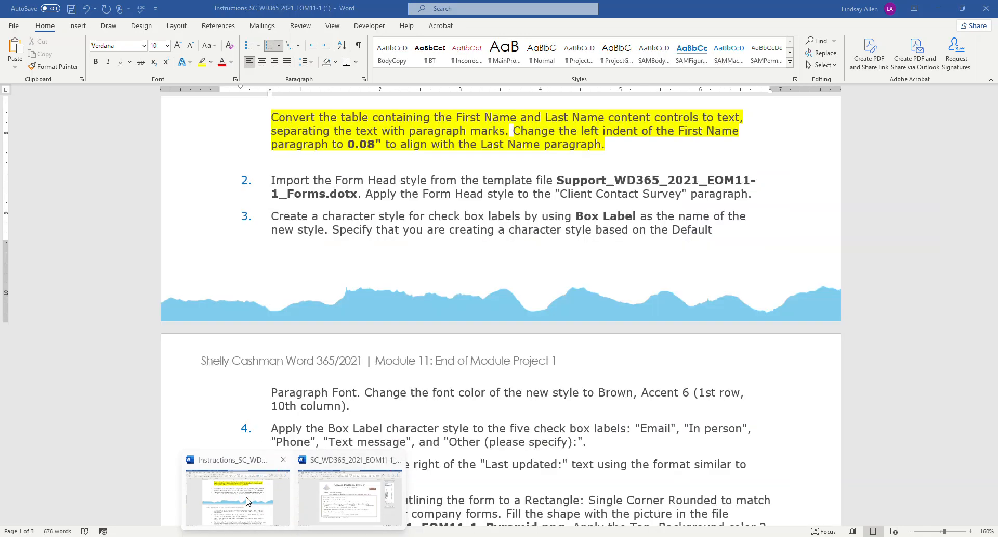
click(326, 509)
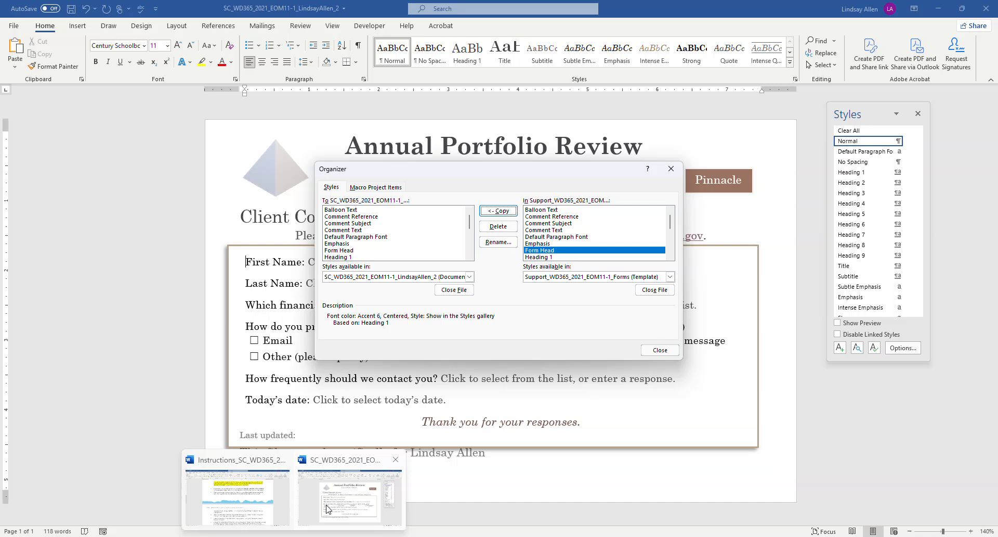
click(662, 349)
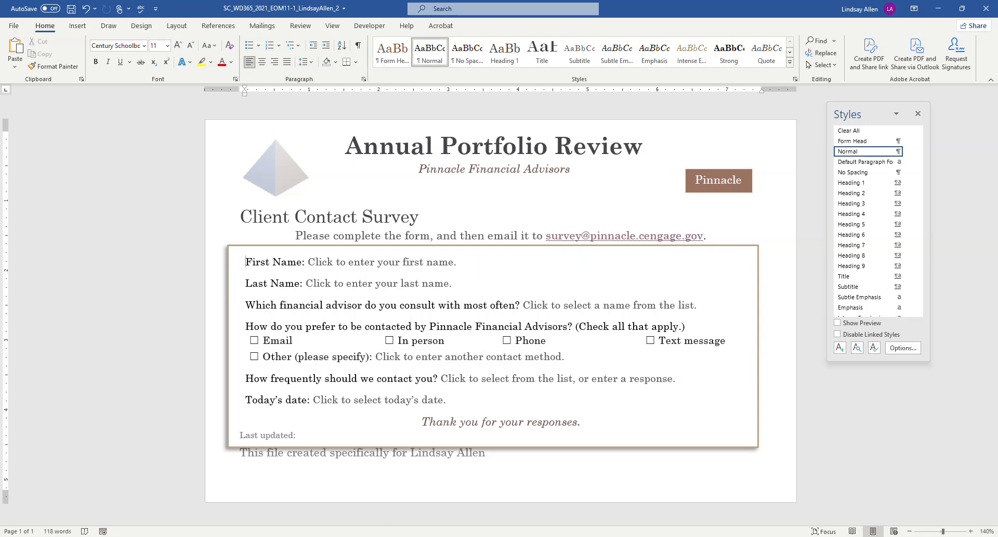
Apply the Form Head style to the "Client Contact Survey" paragraph in the survey document
mouse_move(294, 534)
mouse_move(251, 509)
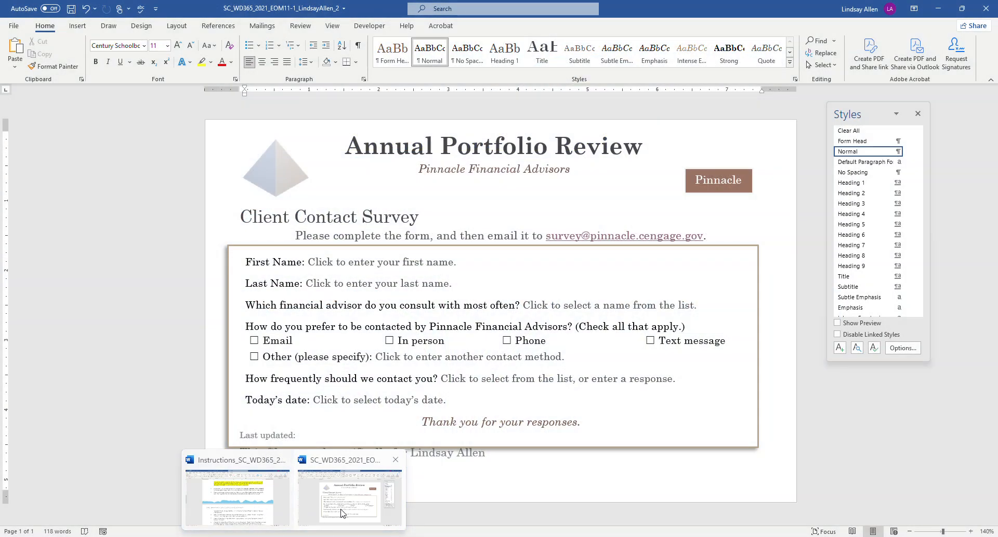
click(342, 513)
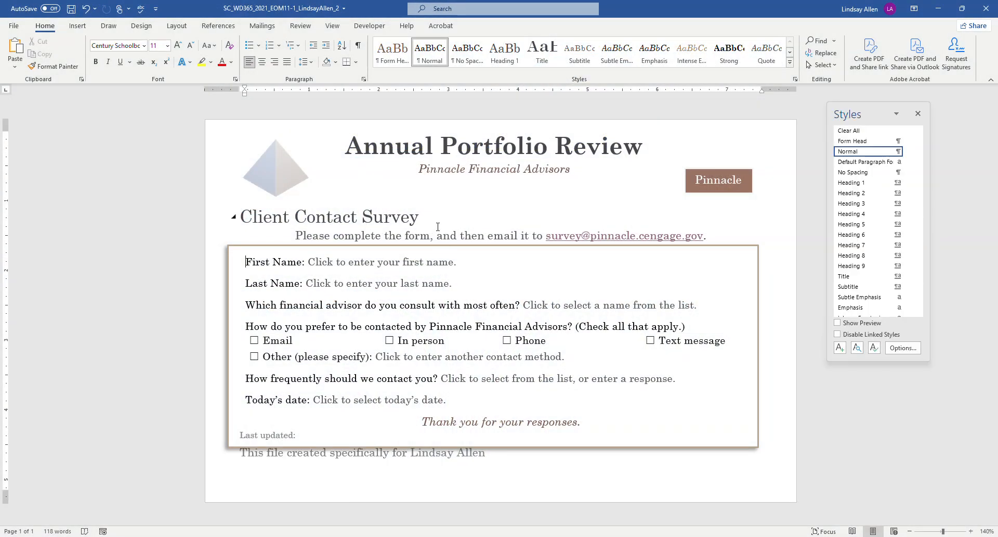
drag(430, 217, 240, 217)
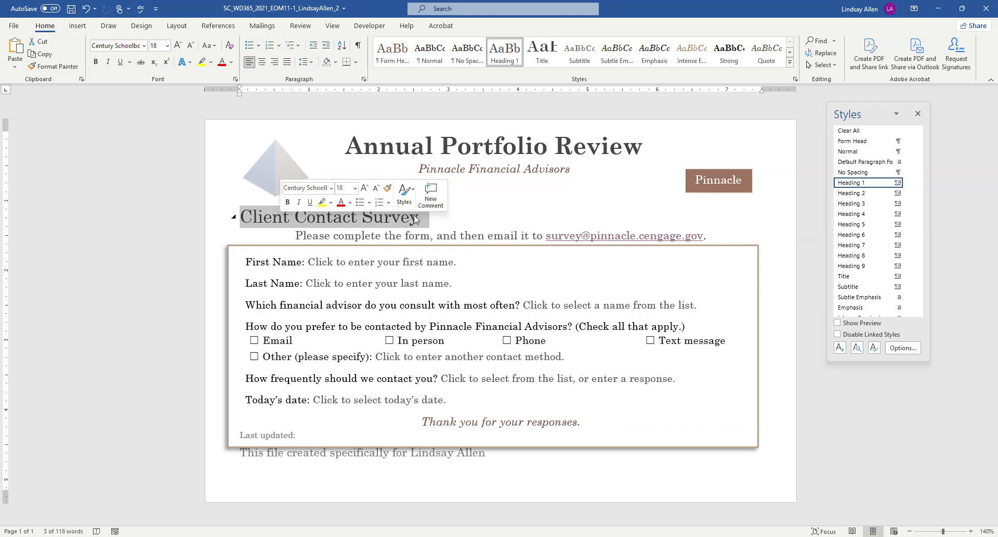
click(393, 52)
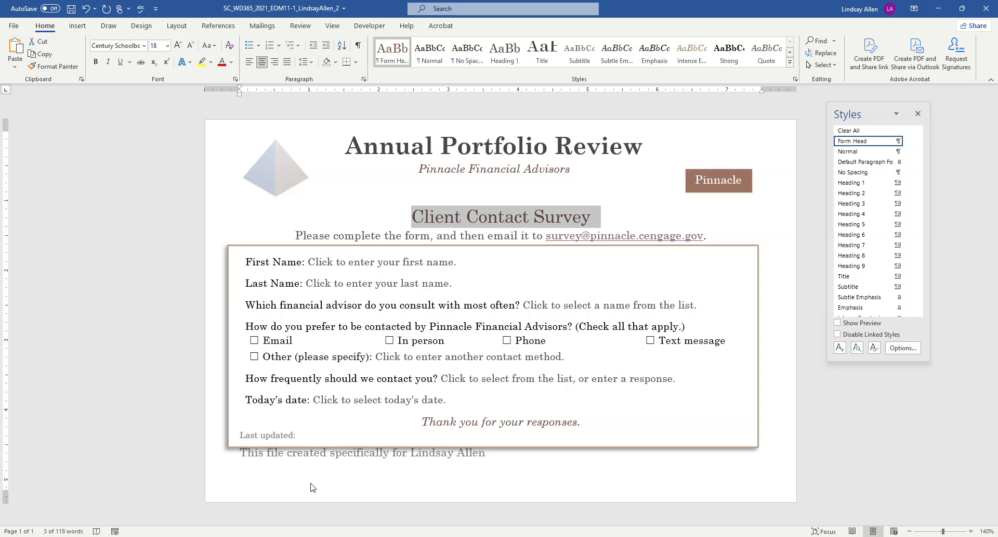
In the instructions document, highlight instruction 2 about importing and applying the Form Head style in yellow
click(270, 504)
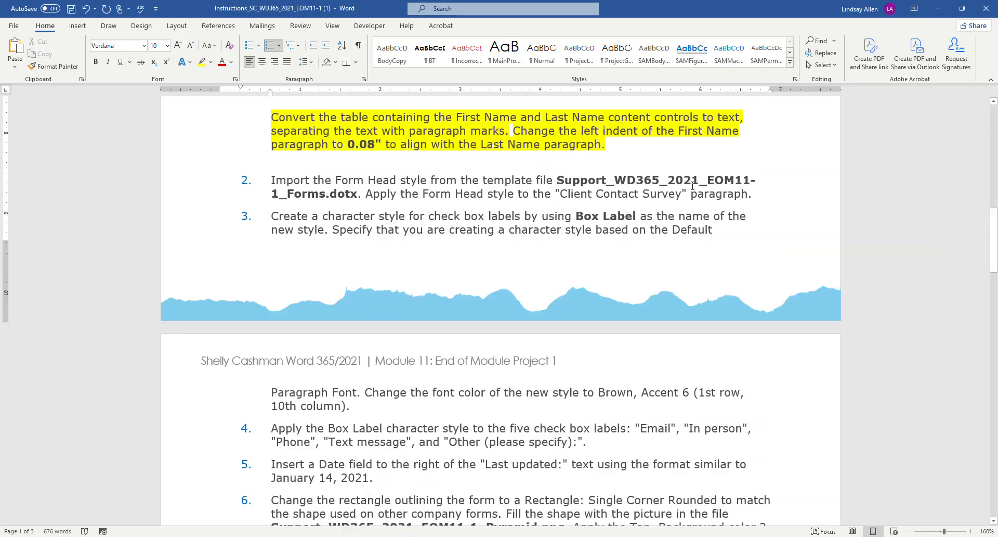
drag(760, 200, 271, 181)
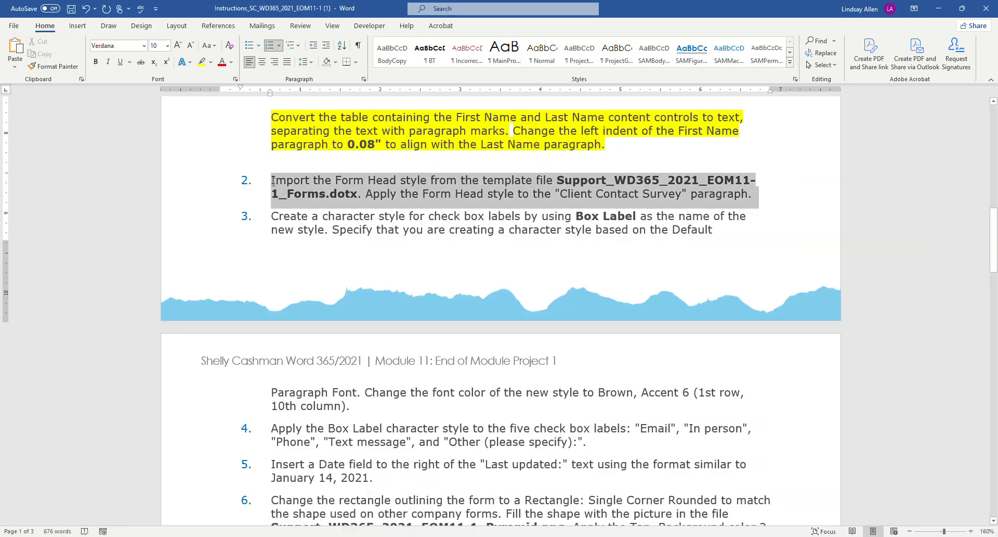
click(202, 61)
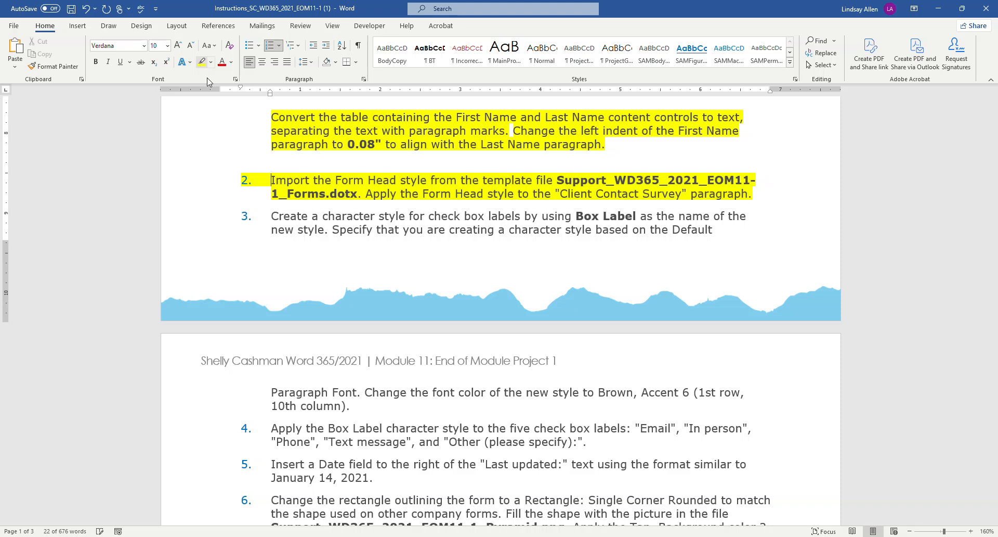
scroll(338, 199, down, 1)
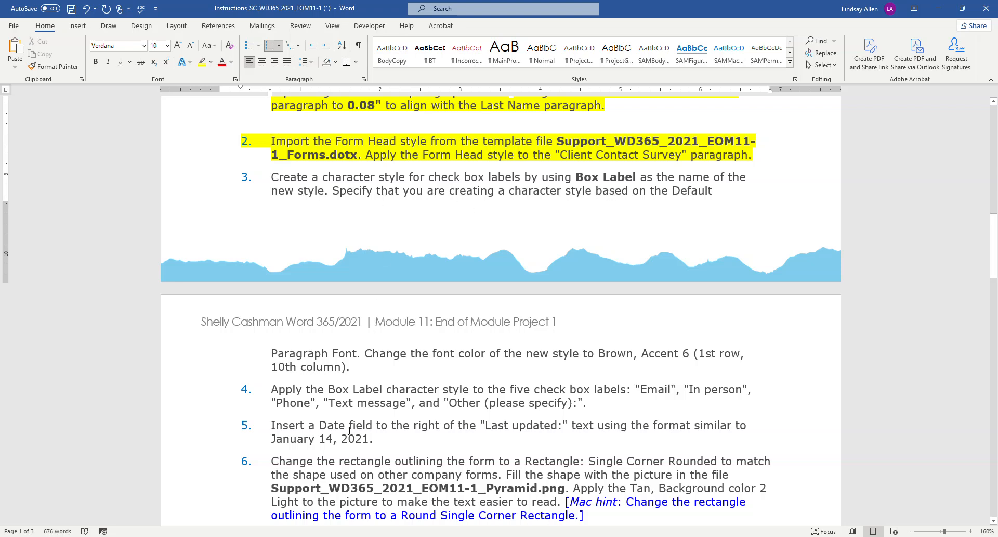
In the survey document, start a new style named Box Label as a character style based on Default Paragraph Font
mouse_move(294, 535)
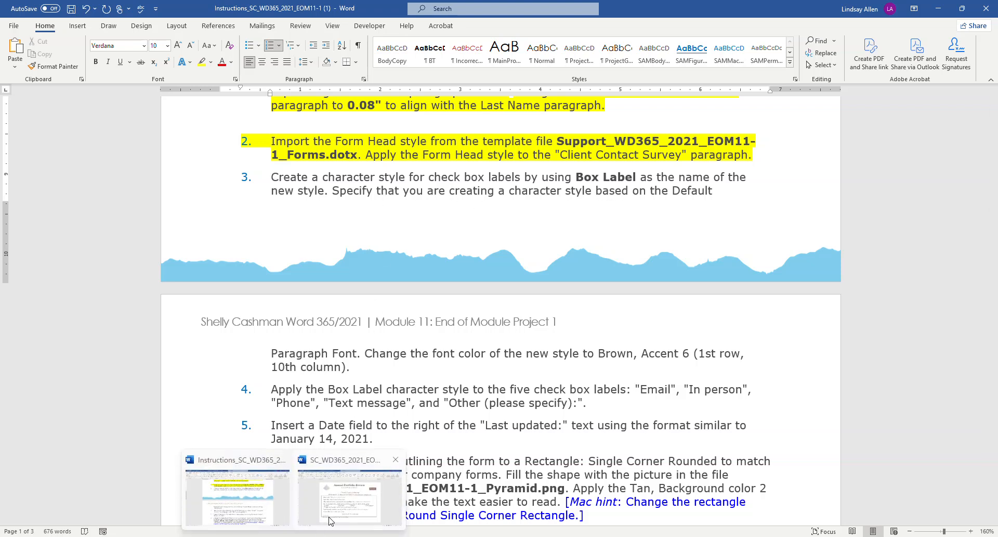
click(329, 520)
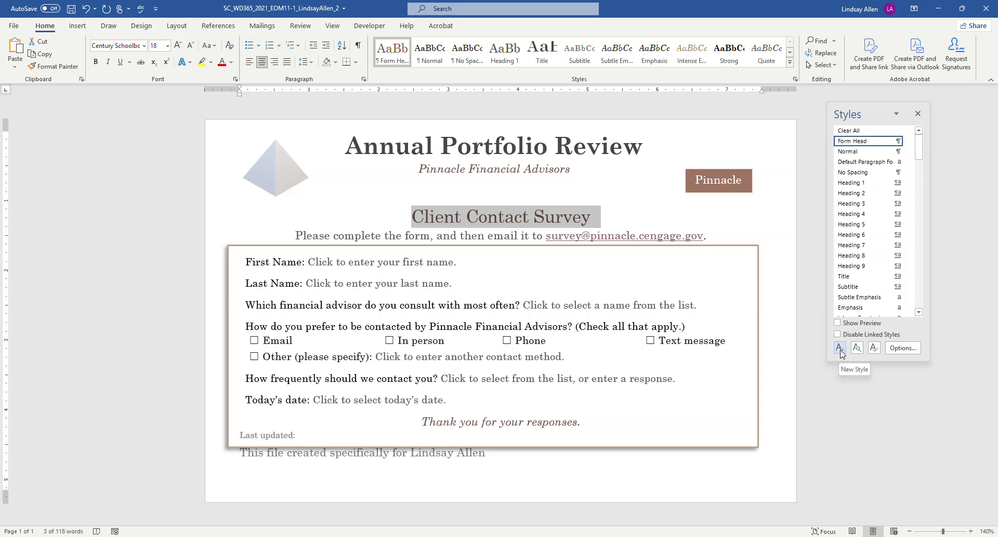
click(840, 348)
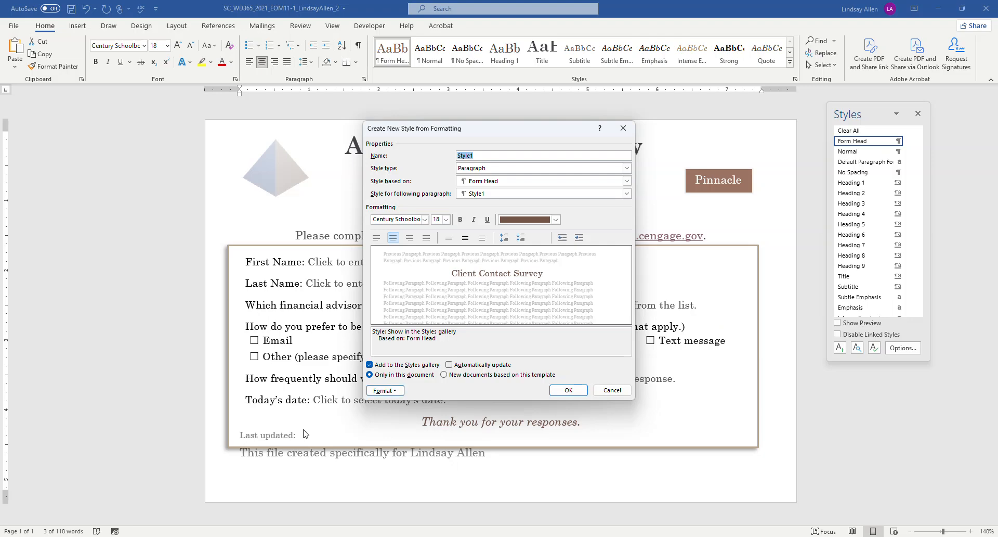
mouse_move(294, 535)
text(Box Label)
click(266, 504)
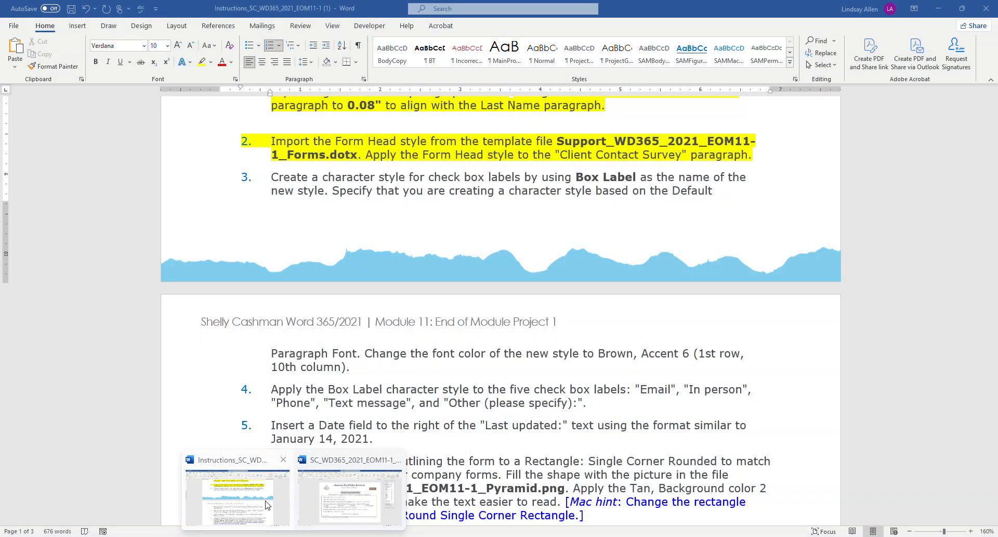
click(349, 497)
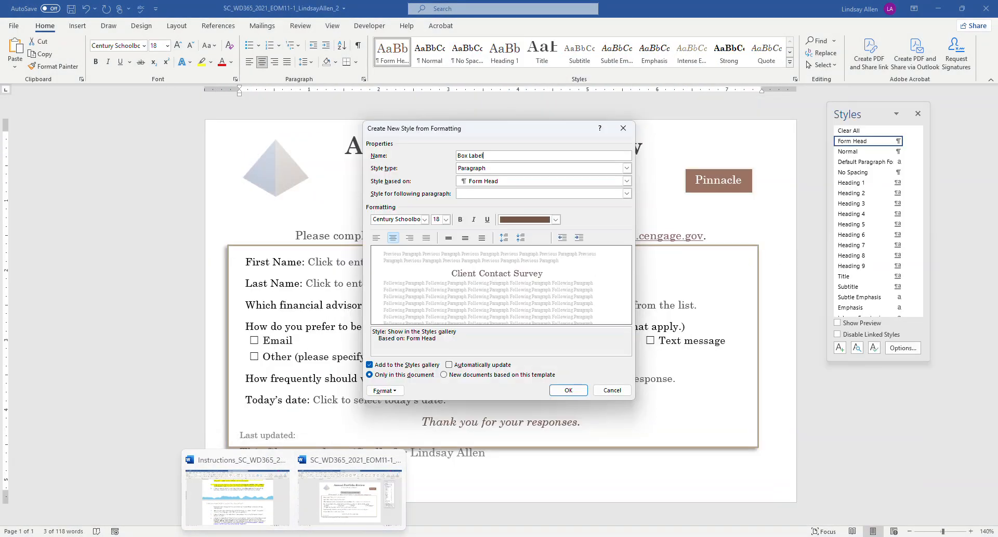
click(527, 170)
click(517, 184)
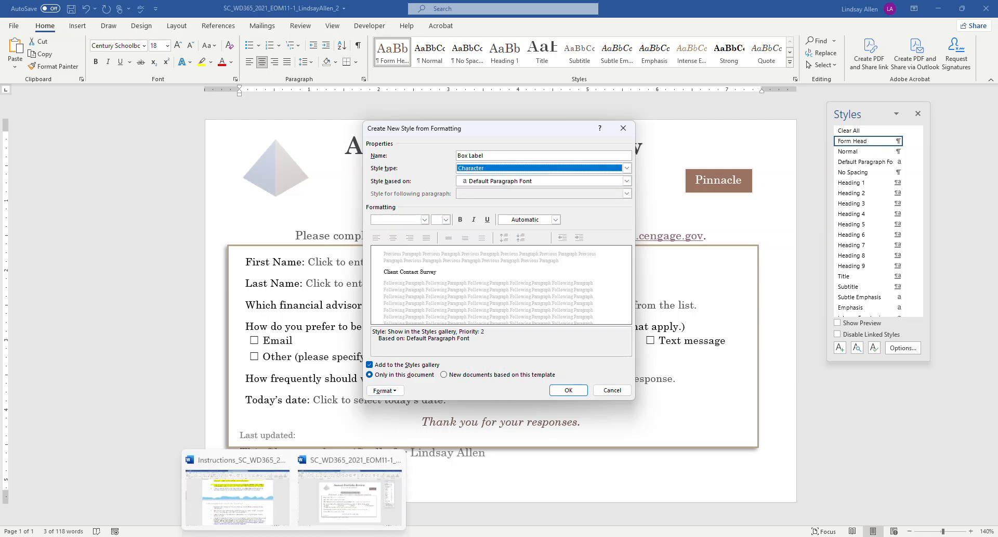
Set the Box Label style's font color to Brown, Accent 6 and finish creating the style
click(262, 522)
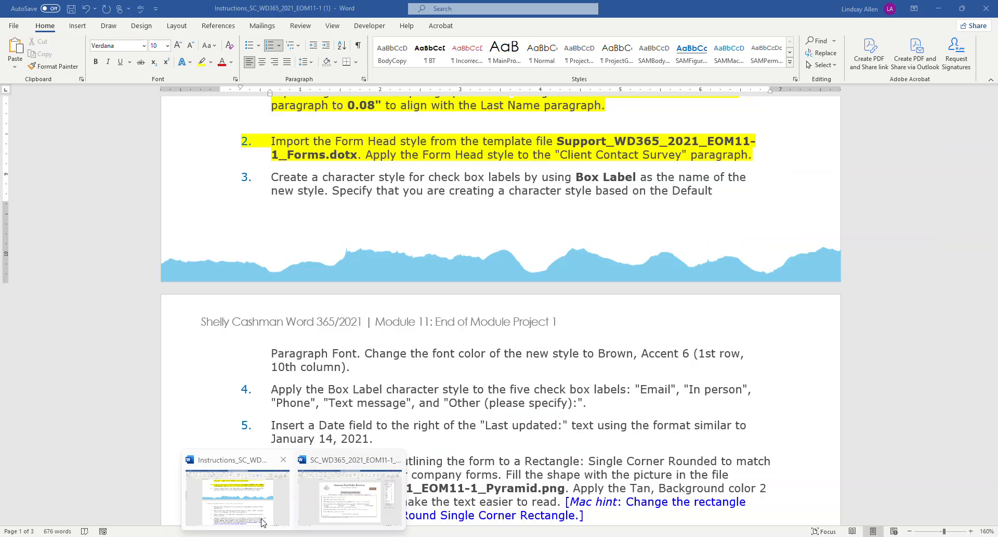
click(349, 497)
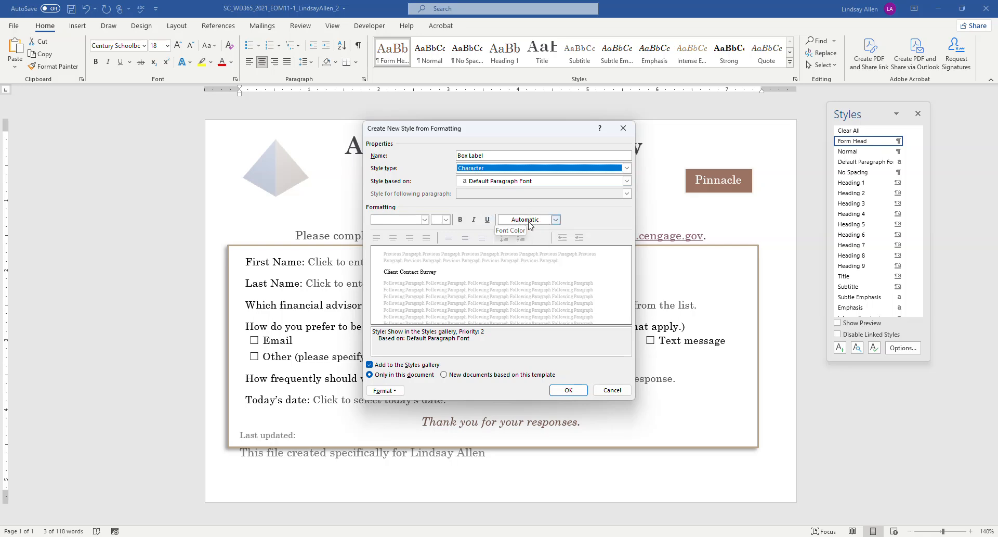
mouse_move(293, 536)
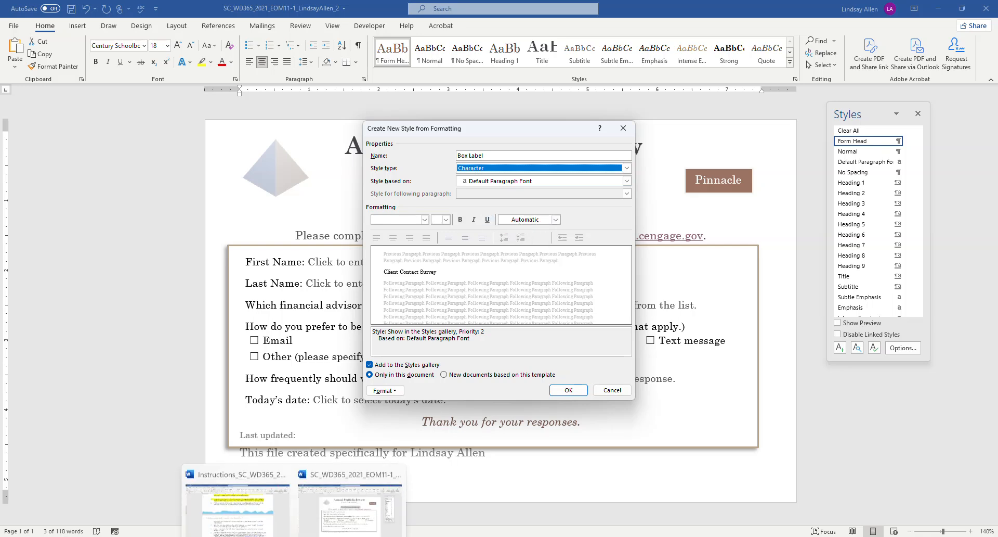
click(281, 516)
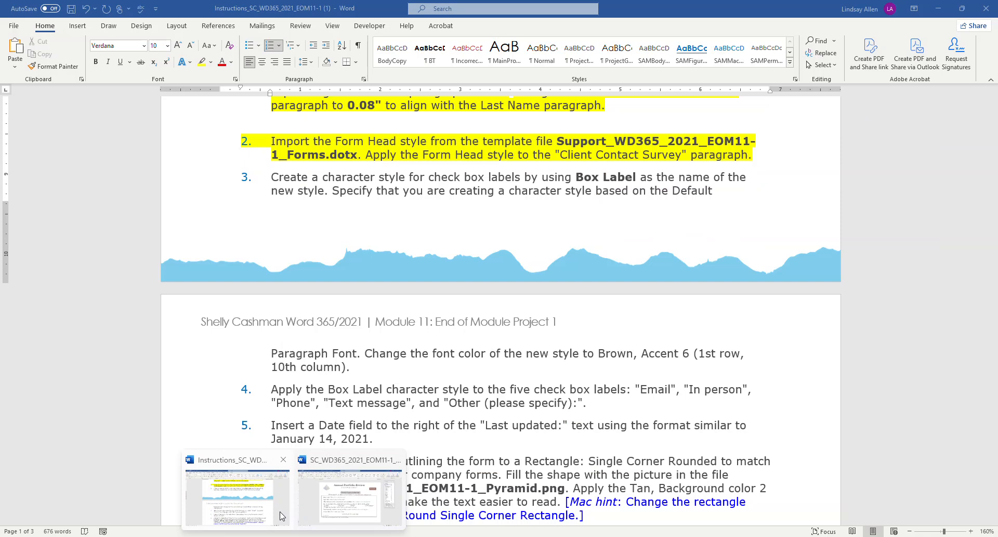
click(343, 494)
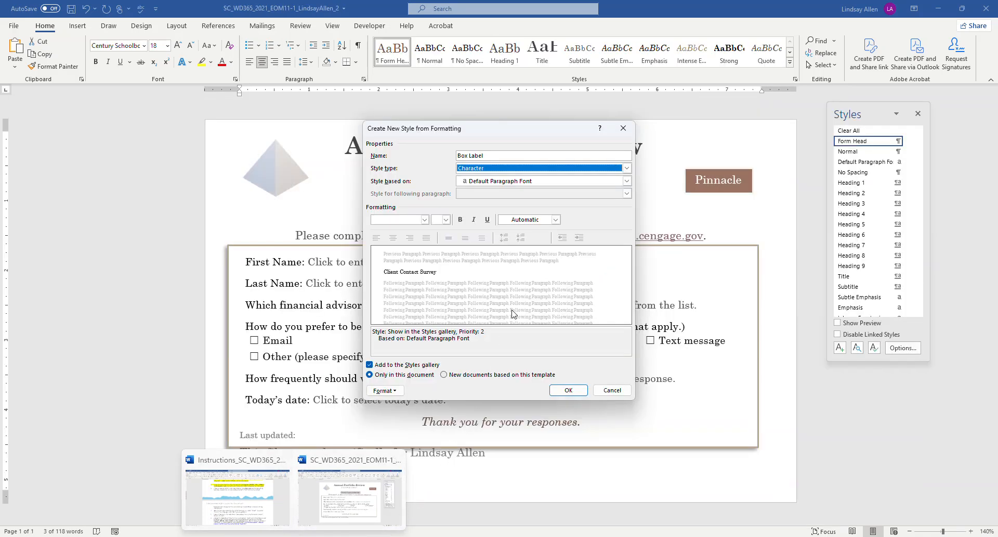
click(556, 219)
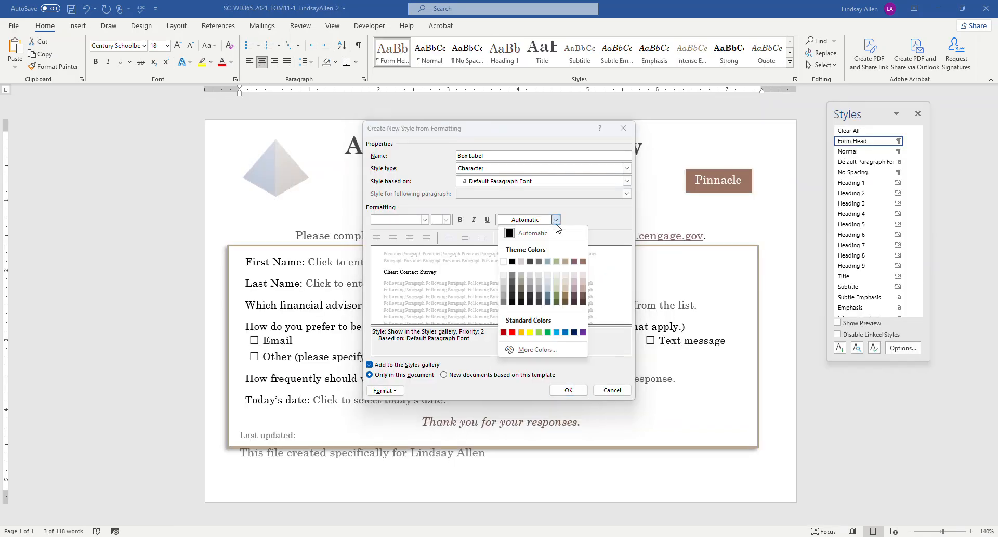
click(584, 262)
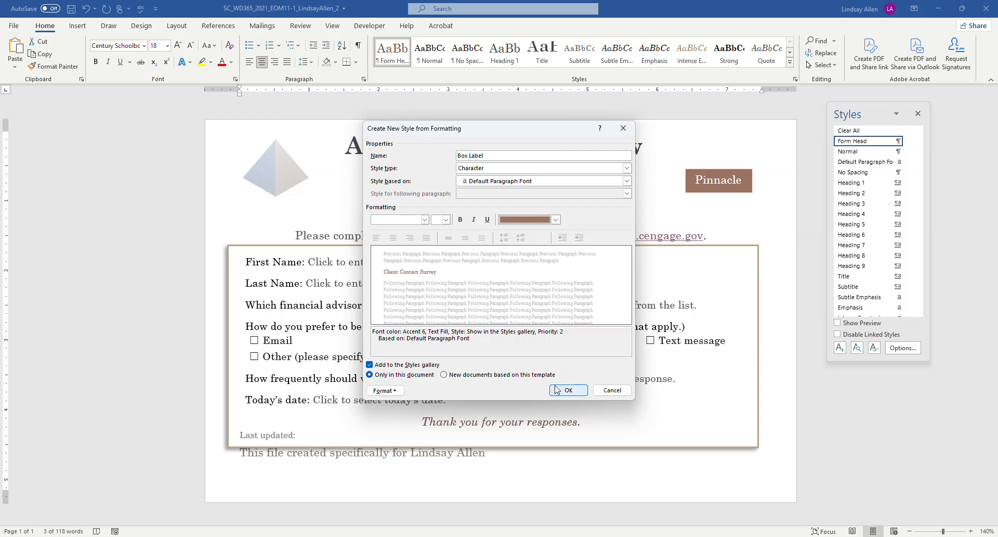
click(567, 390)
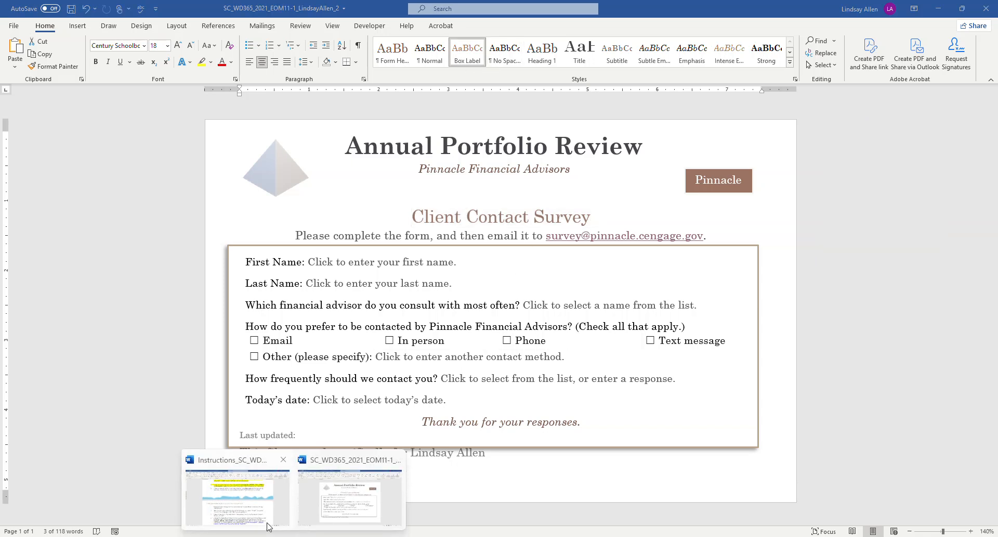
In the instructions document, highlight all of instruction 3 about creating the Box Label style in yellow, across the page break
click(269, 525)
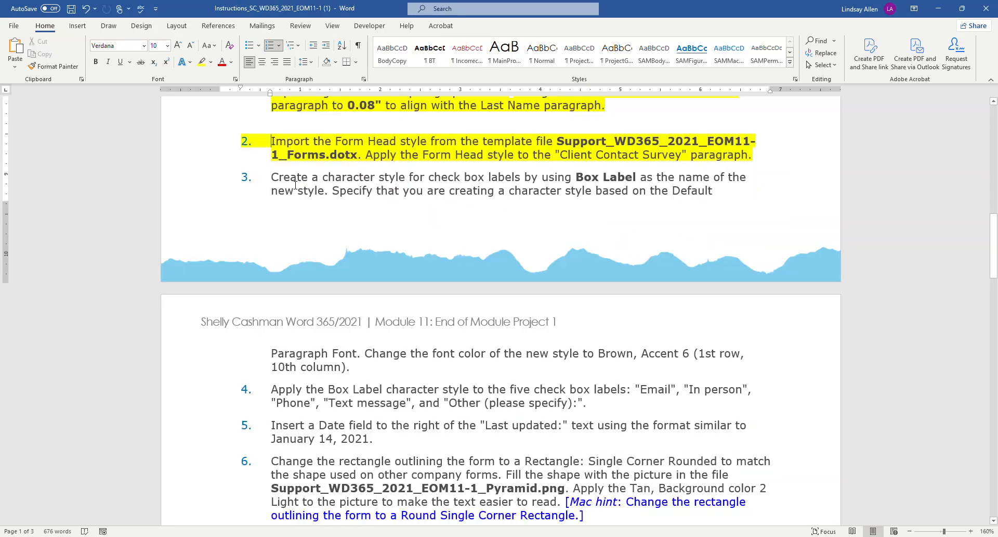
drag(285, 181, 355, 339)
scroll(349, 347, down, 1)
click(201, 62)
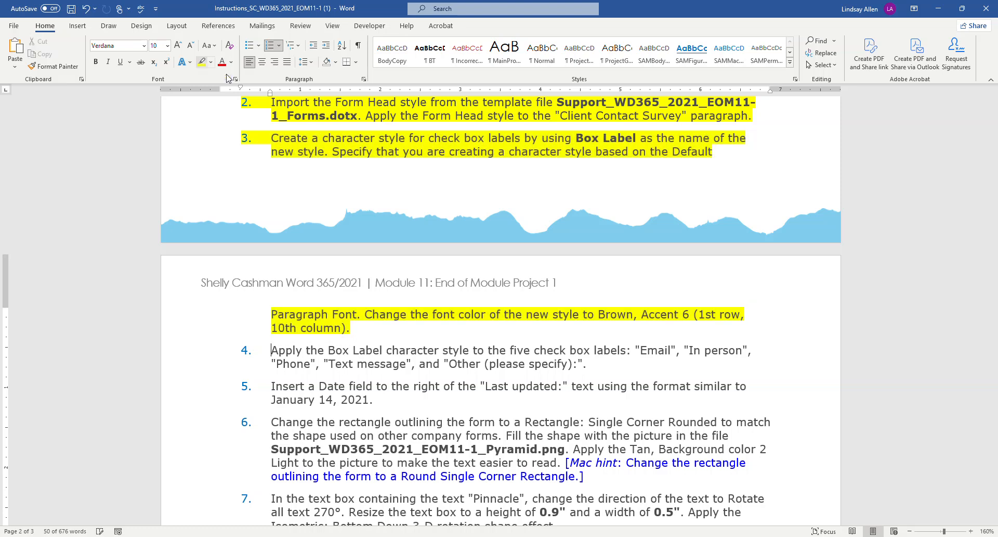
scroll(451, 308, down, 1)
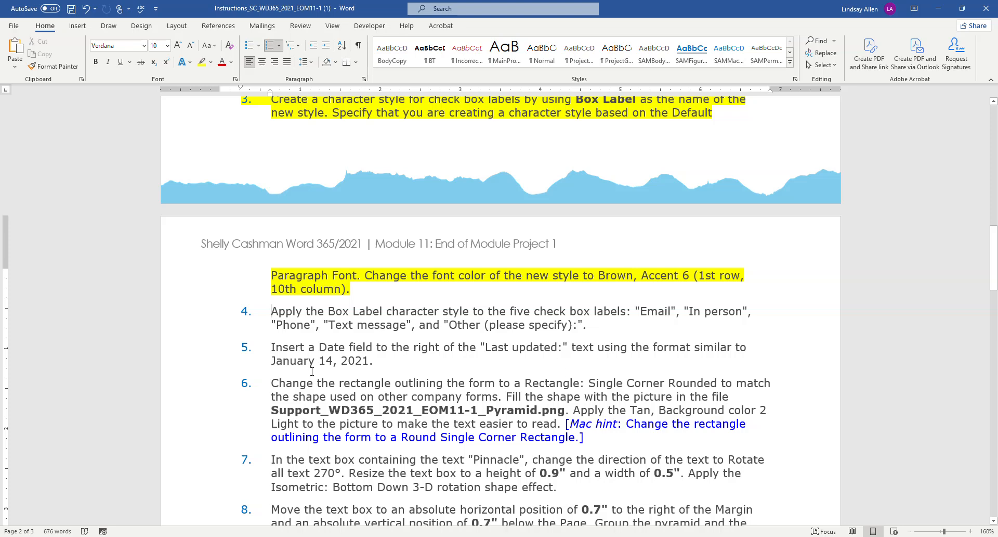
In the survey document, apply the Box Label style to the Email, In person, Phone and Text message check boxes and labels
mouse_move(291, 535)
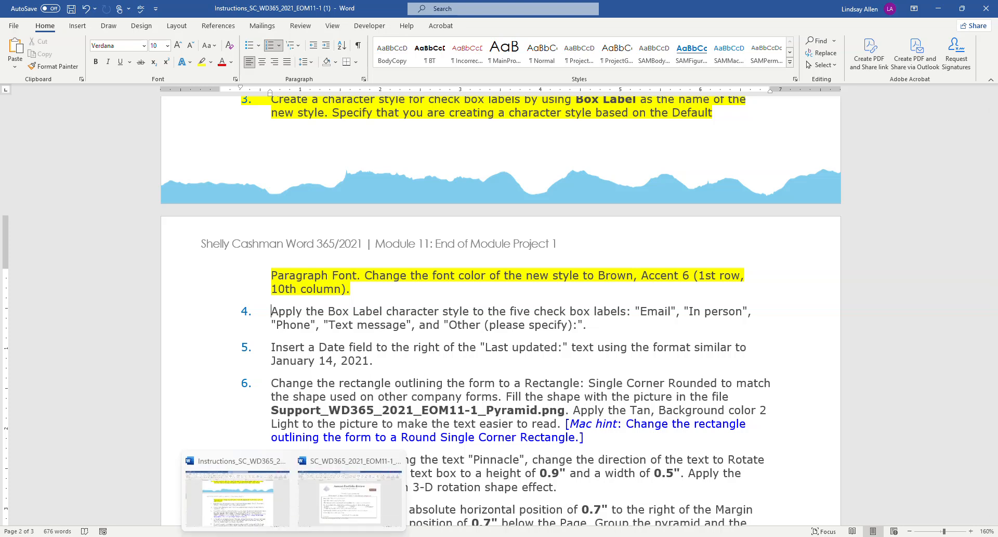
click(358, 493)
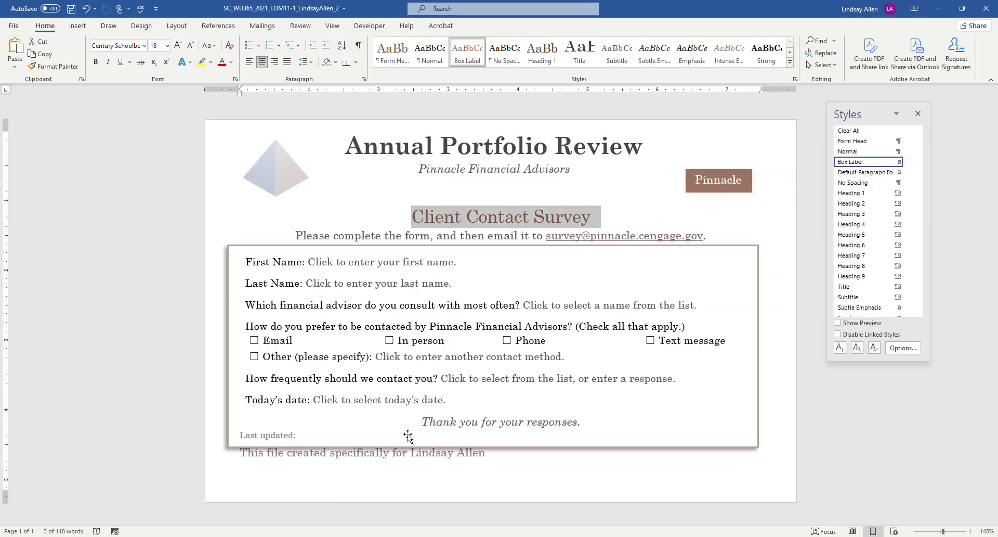
click(289, 338)
drag(293, 340, 250, 340)
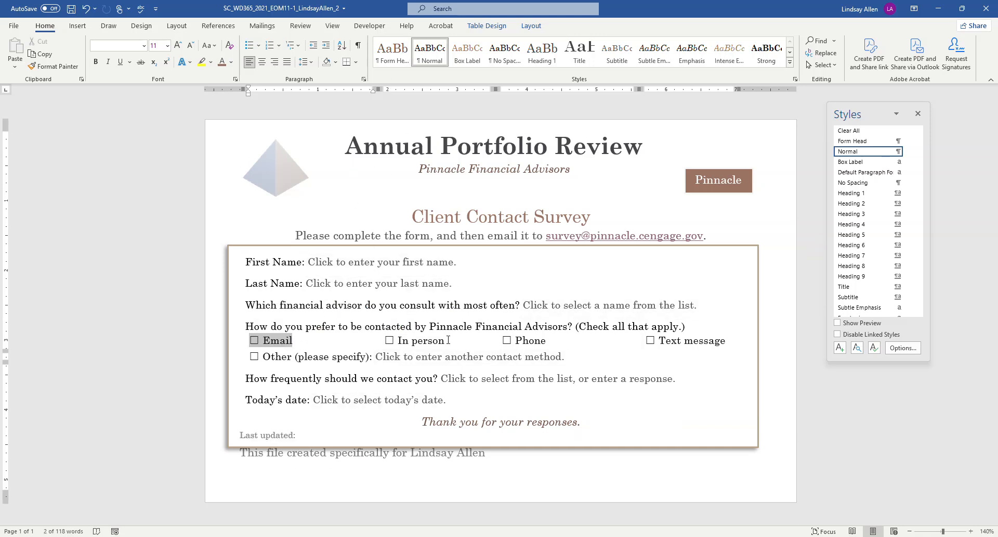
drag(448, 340, 380, 335)
click(515, 340)
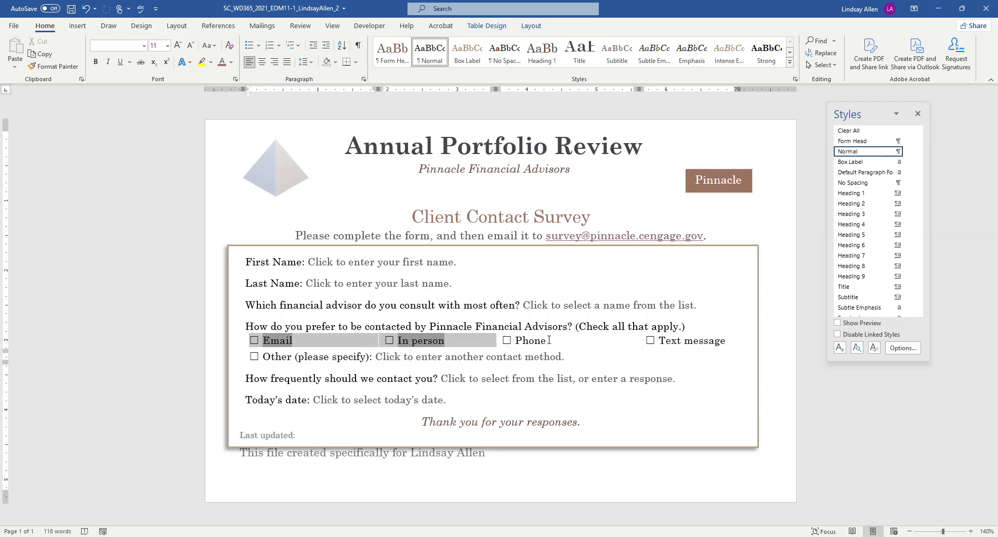
drag(549, 340, 508, 341)
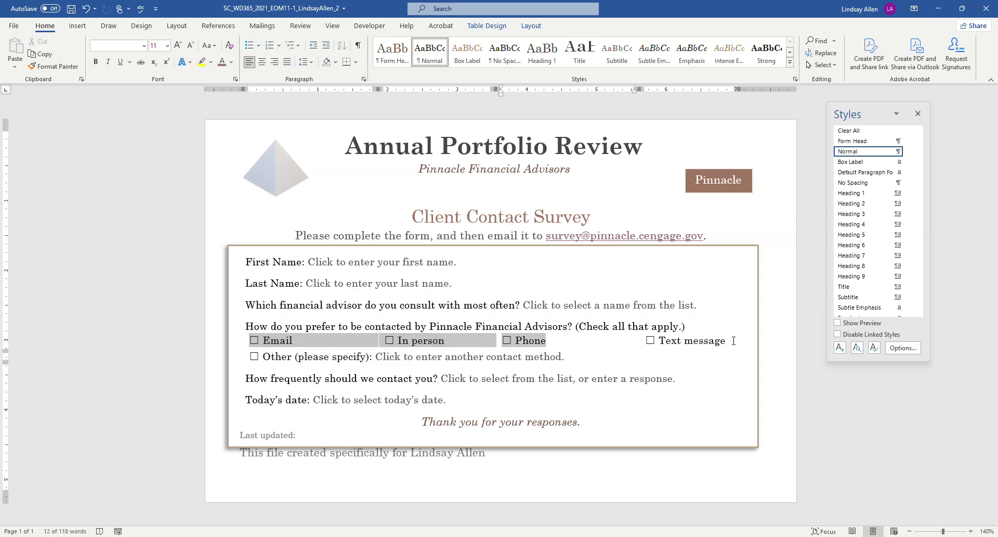
drag(733, 340, 643, 341)
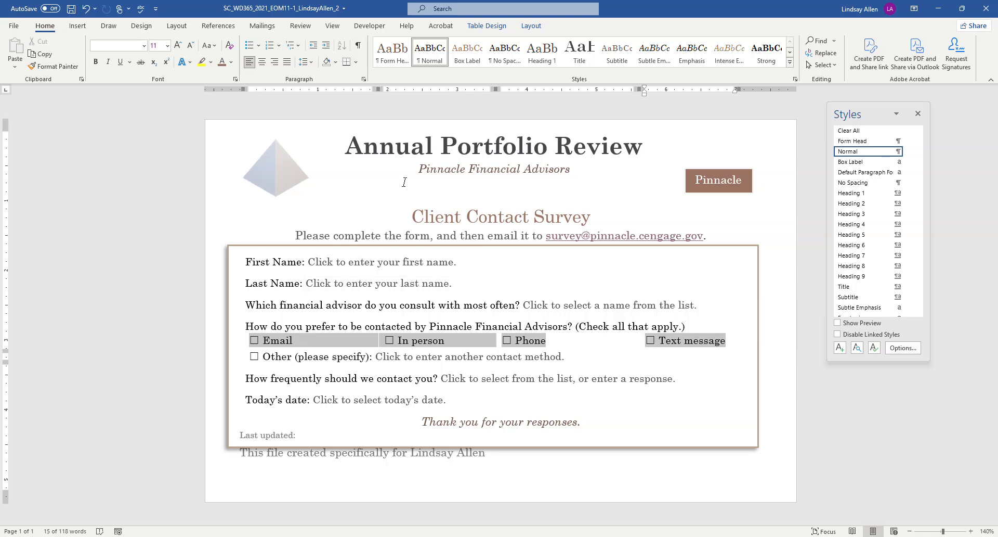
click(466, 53)
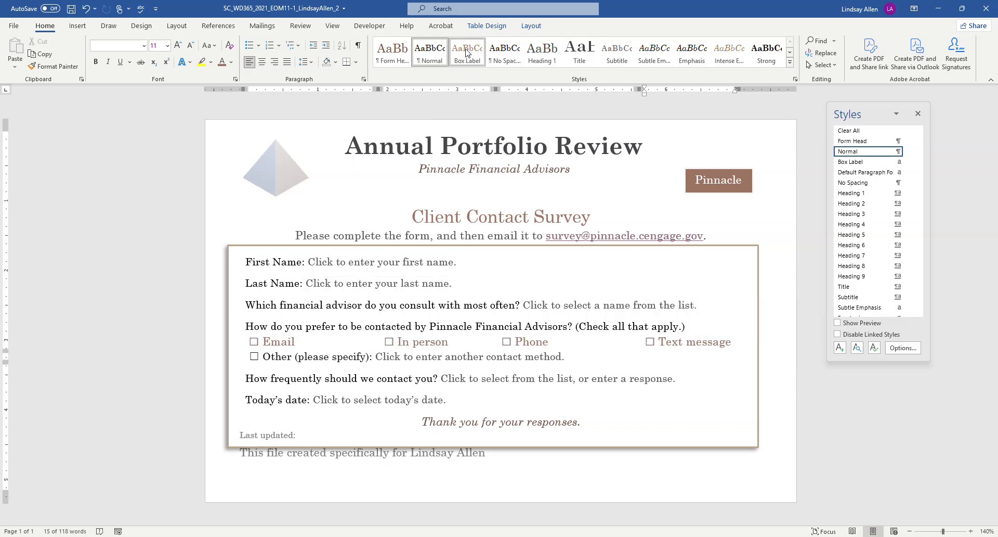
click(597, 339)
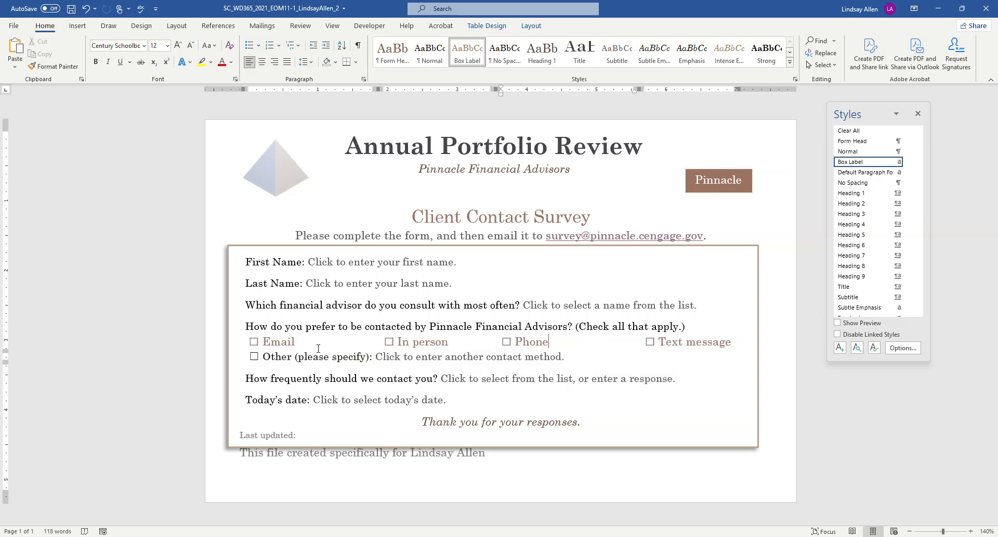
In the instructions document, highlight instruction 4 about applying the Box Label style to the check box labels in yellow
mouse_move(306, 536)
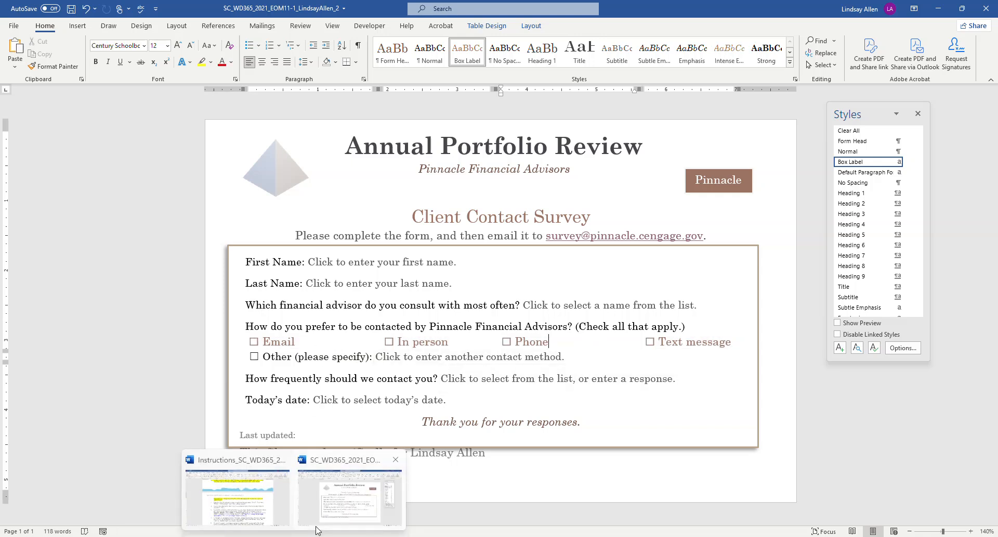
click(253, 514)
drag(625, 324, 271, 311)
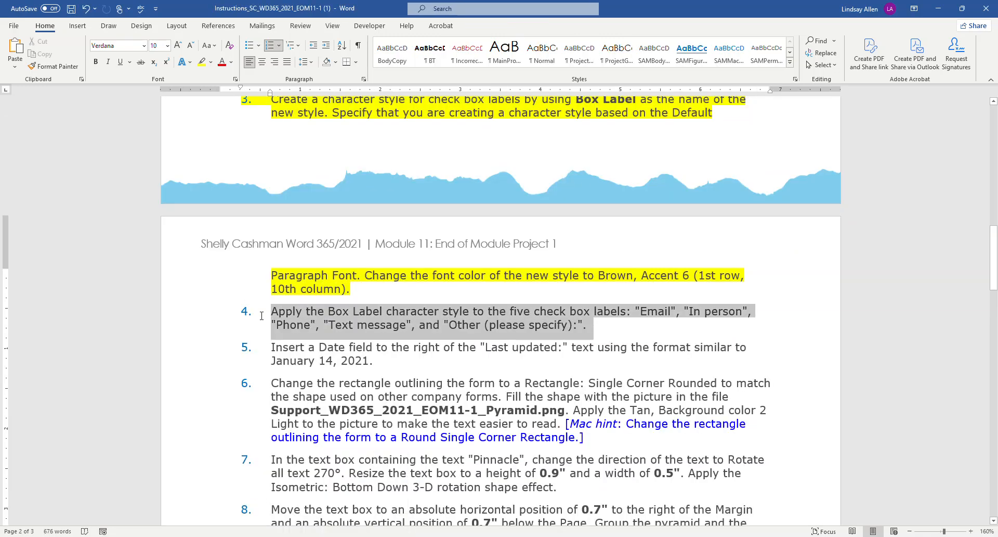
click(201, 61)
scroll(401, 339, down, 1)
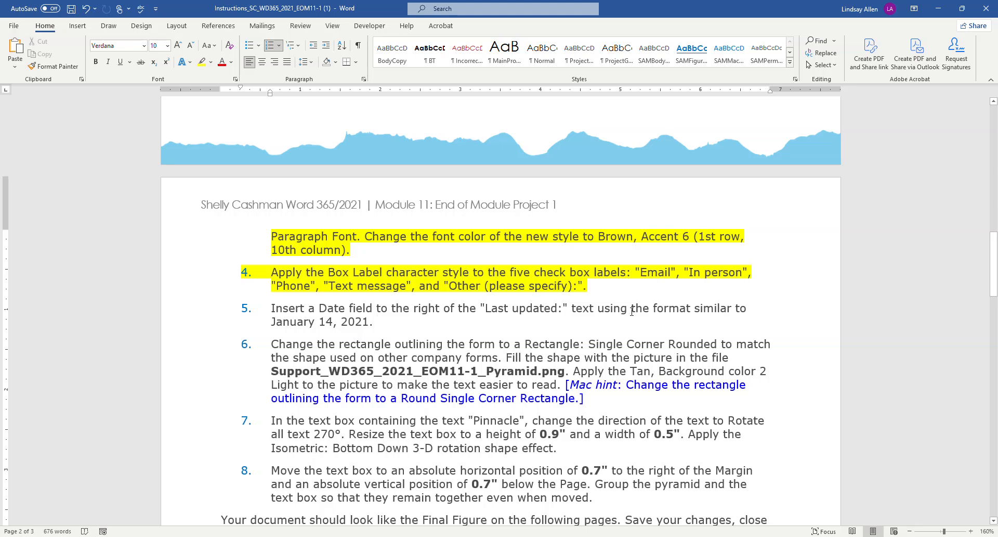
In the survey document, insert a Date field after the "Last updated:" text using the December 18, 2025 format
scroll(632, 310, down, 1)
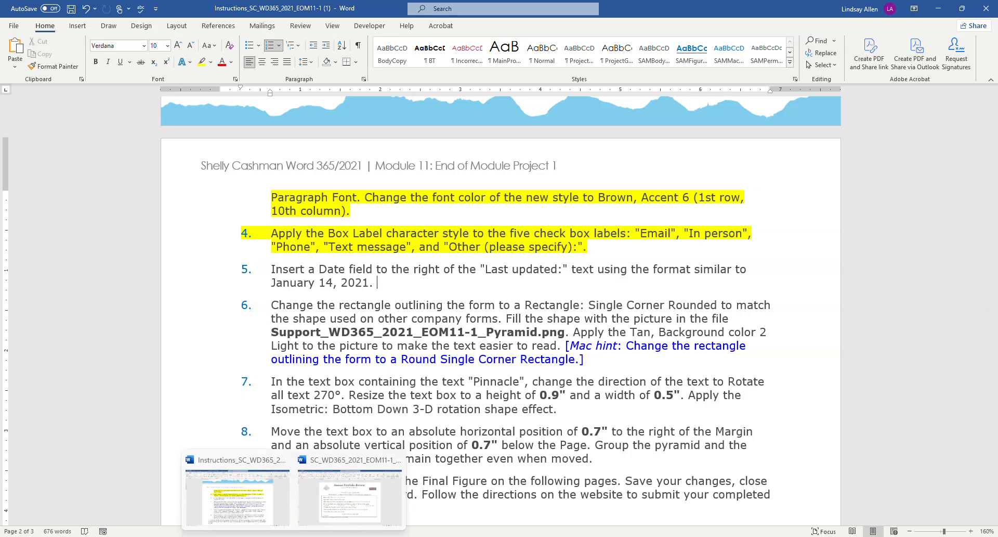
click(324, 526)
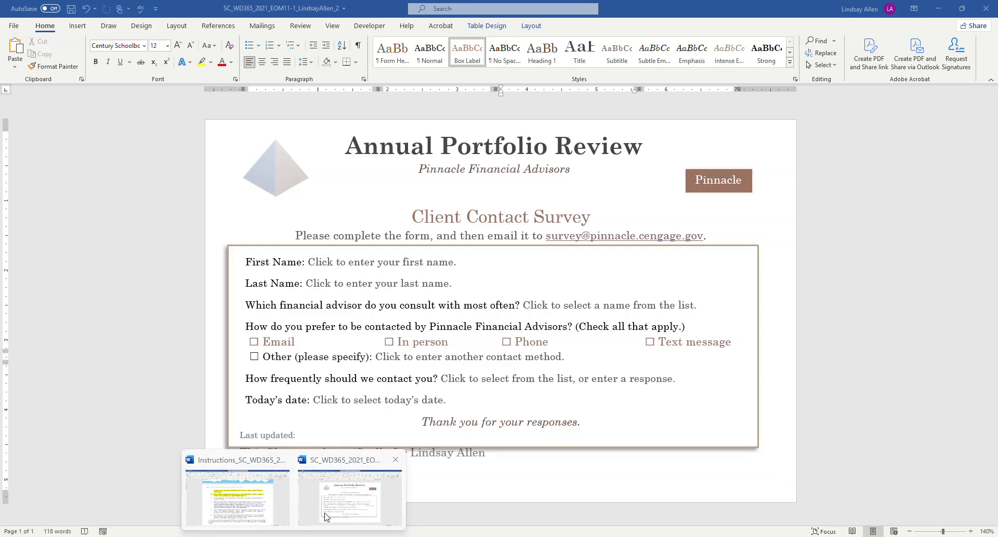
click(296, 435)
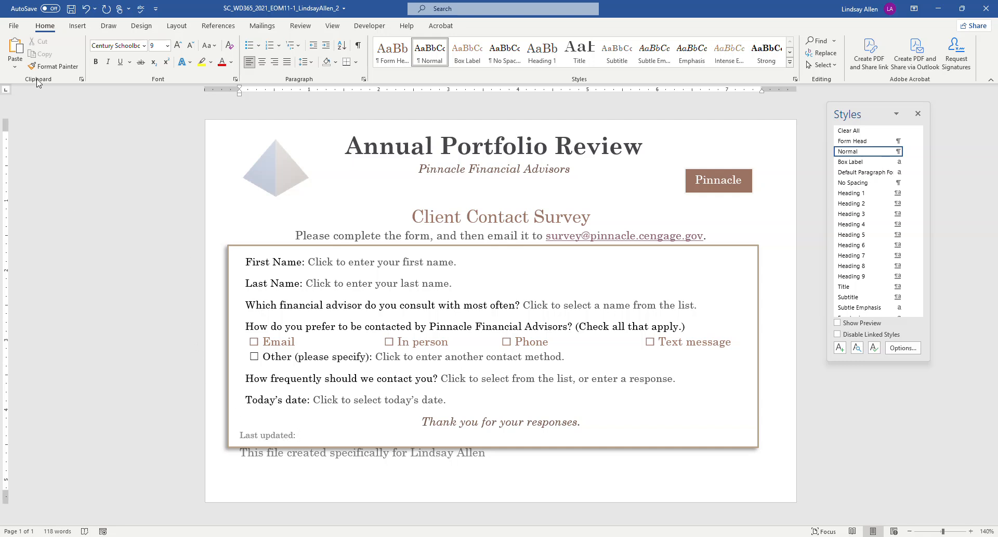
click(77, 26)
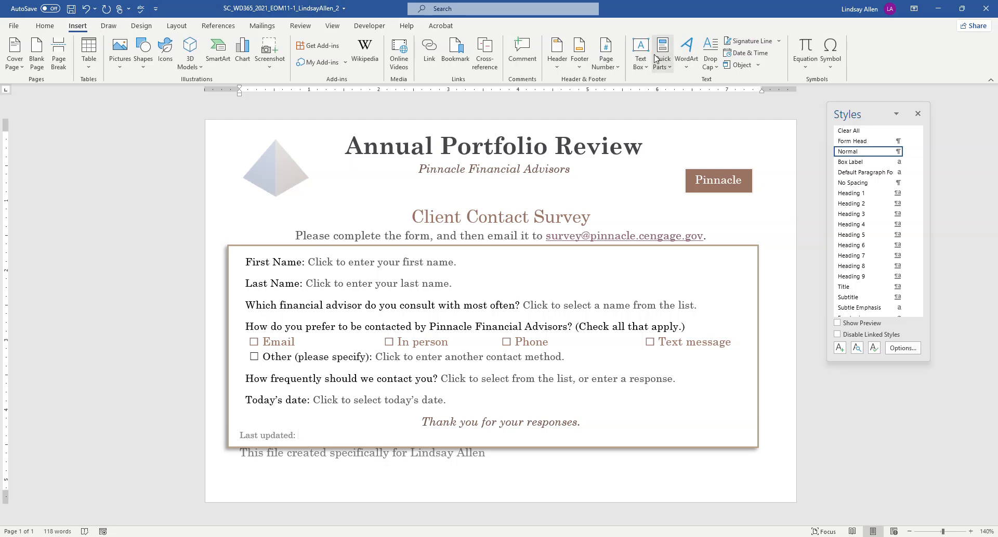
click(761, 54)
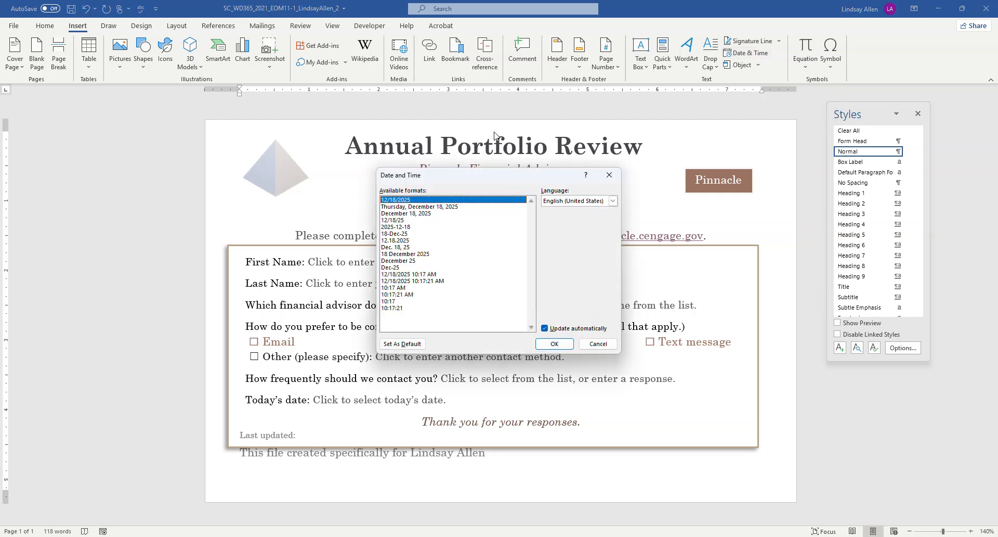
click(426, 214)
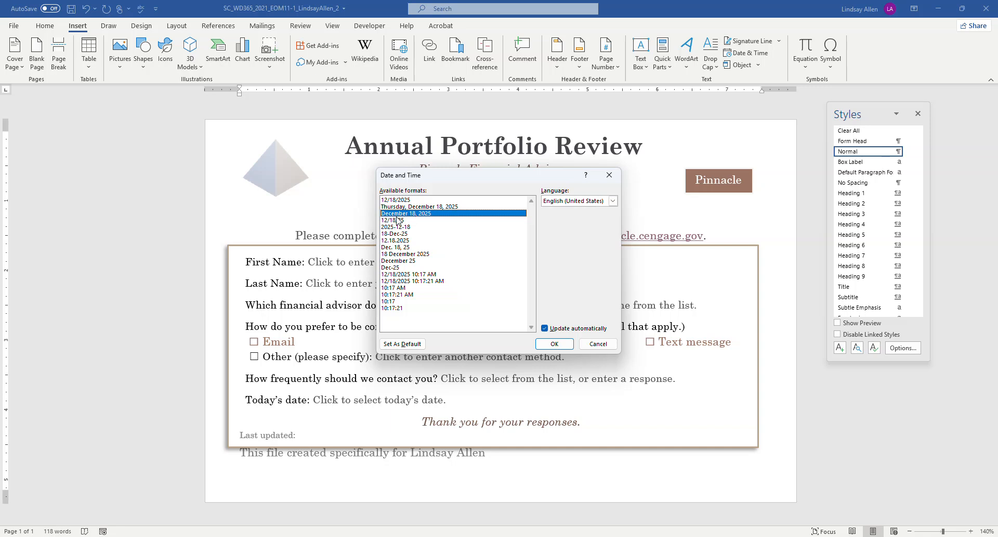
click(555, 345)
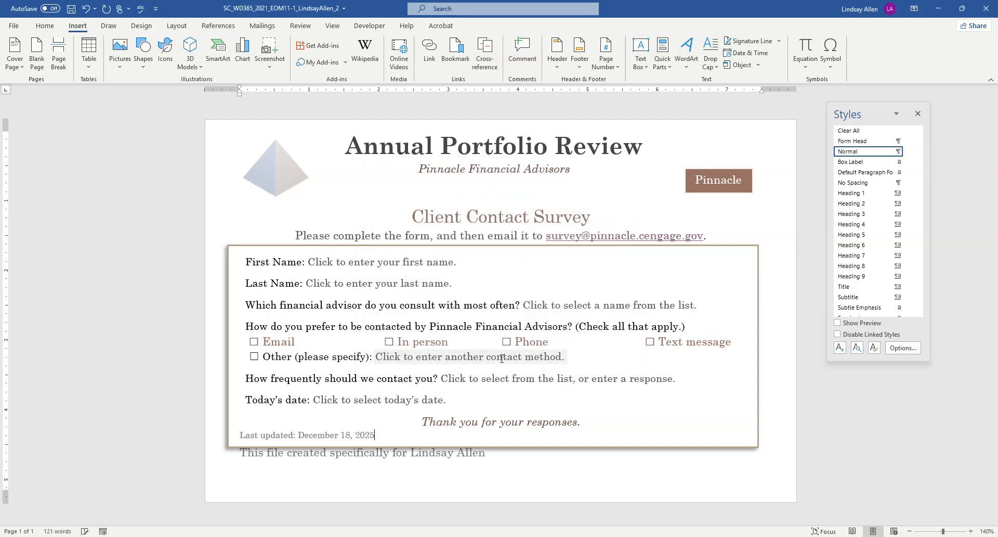
click(410, 440)
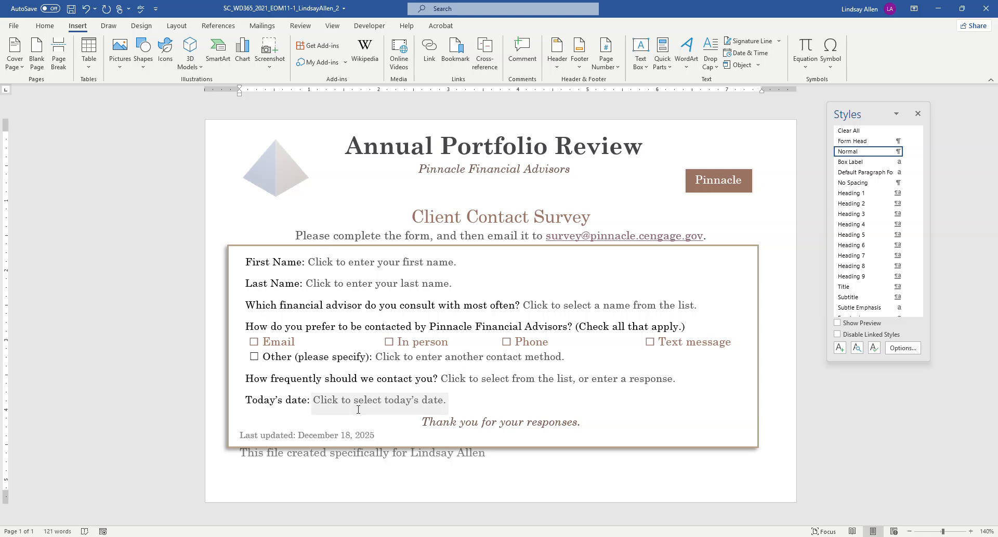
In the instructions document, select all of instruction 5 about inserting the Date field
mouse_move(330, 531)
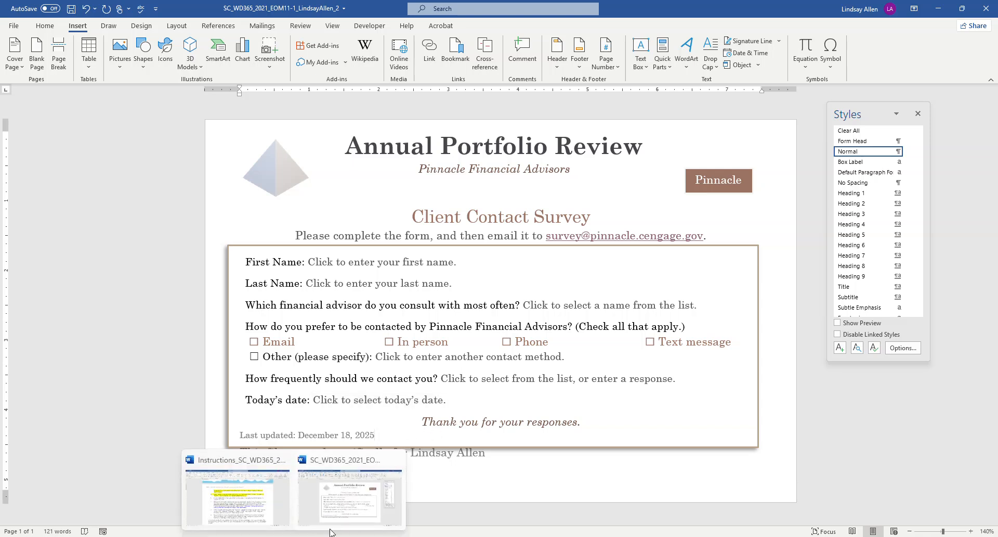
click(351, 508)
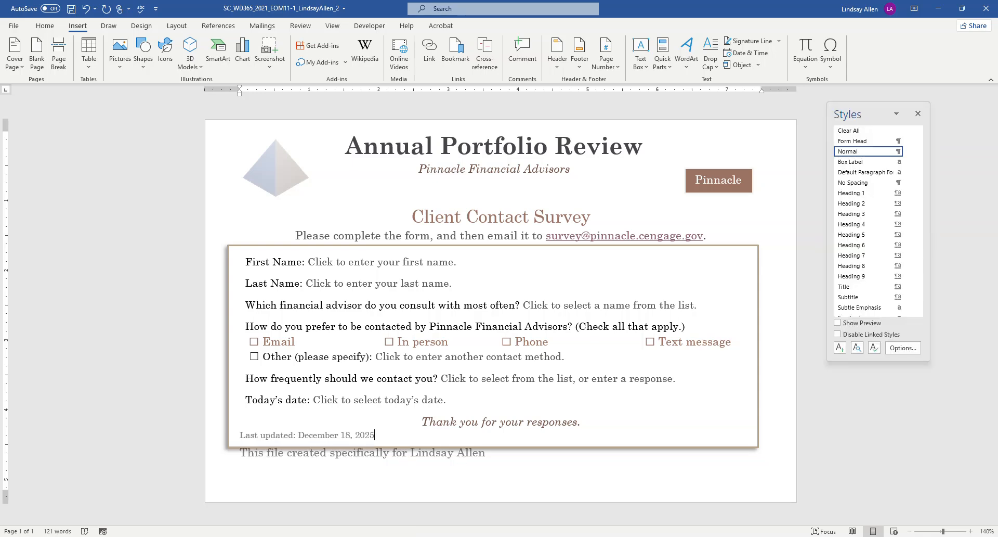
mouse_move(330, 531)
click(231, 507)
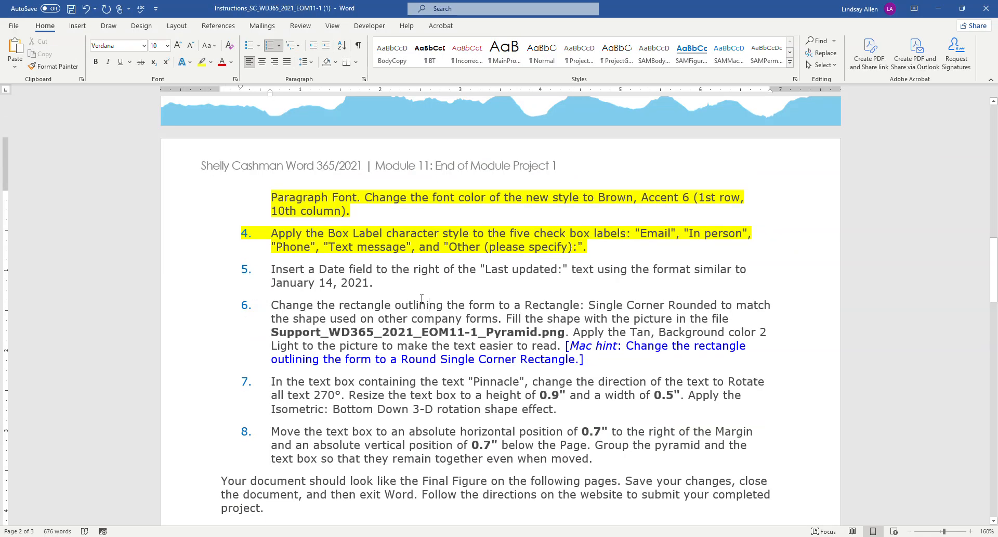
drag(422, 299, 276, 283)
drag(391, 282, 270, 267)
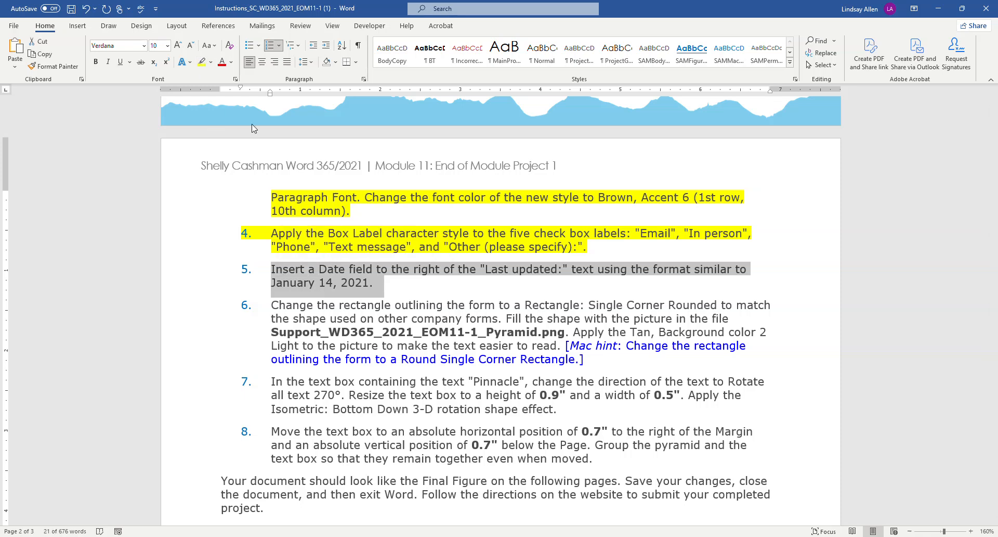
scroll(392, 293, down, 2)
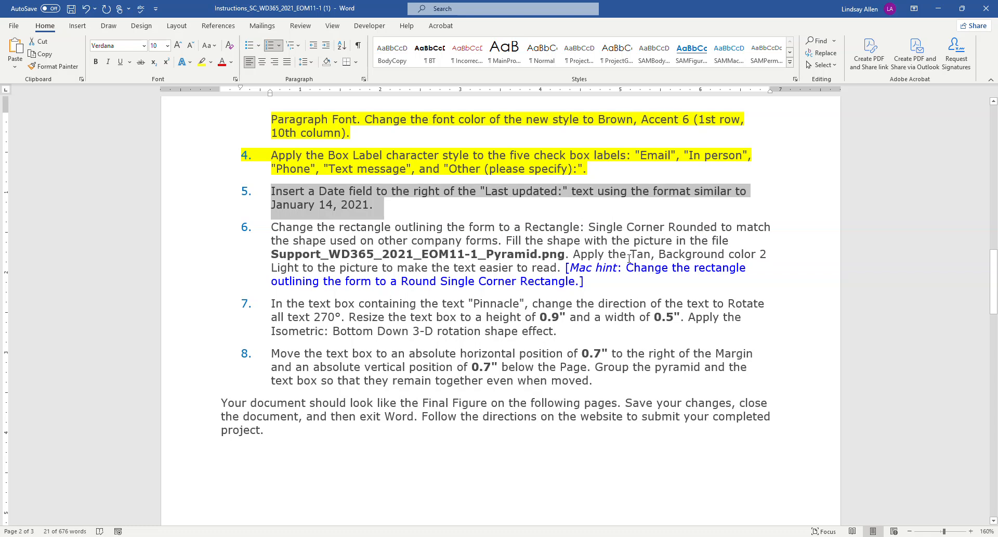
In the survey document, change the rectangle outlining the form to the Rectangle: Single Corner Rounded shape
mouse_move(294, 536)
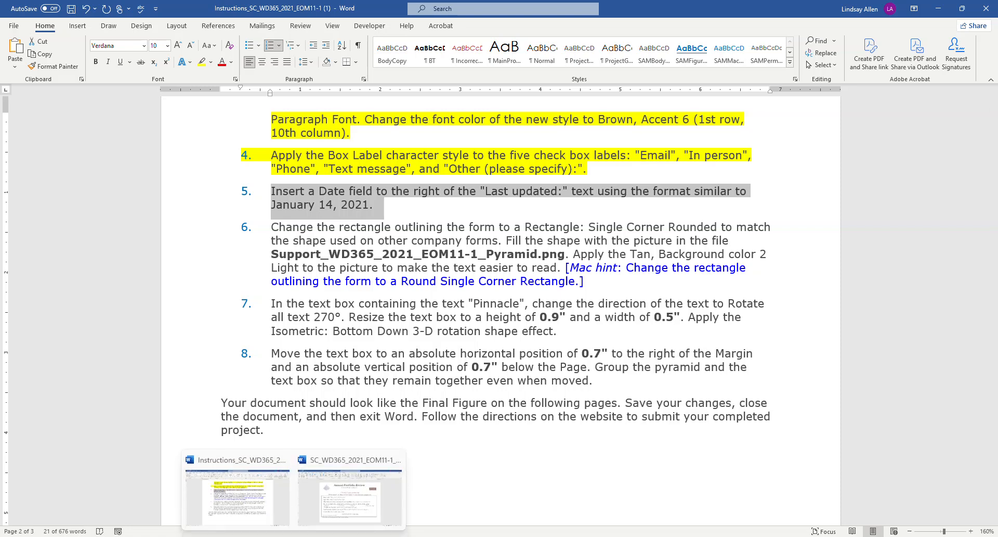
click(349, 494)
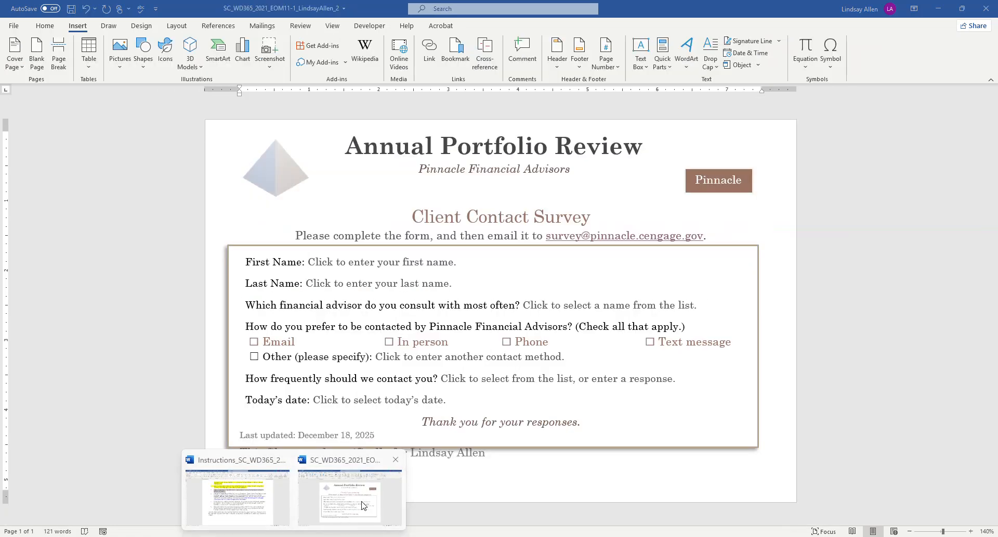
click(738, 246)
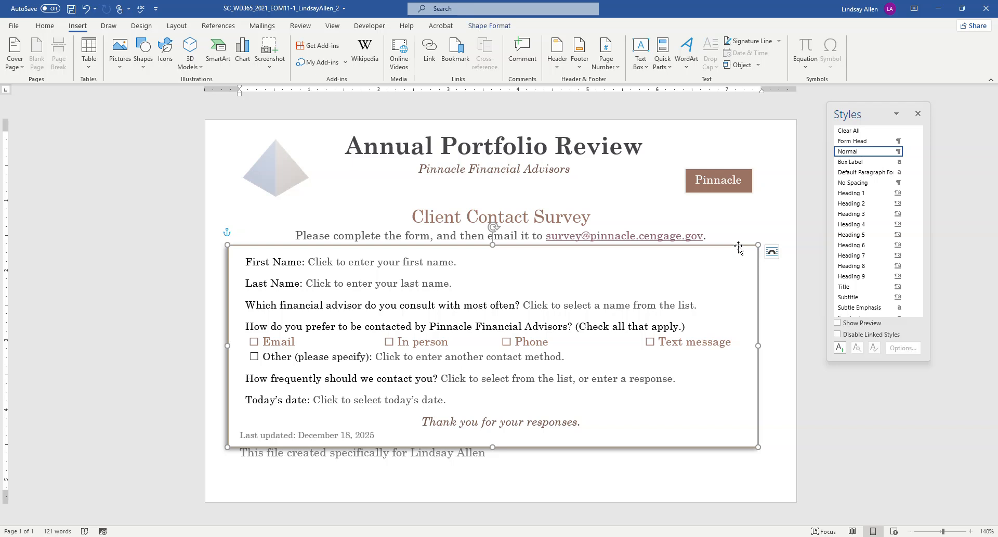
click(491, 27)
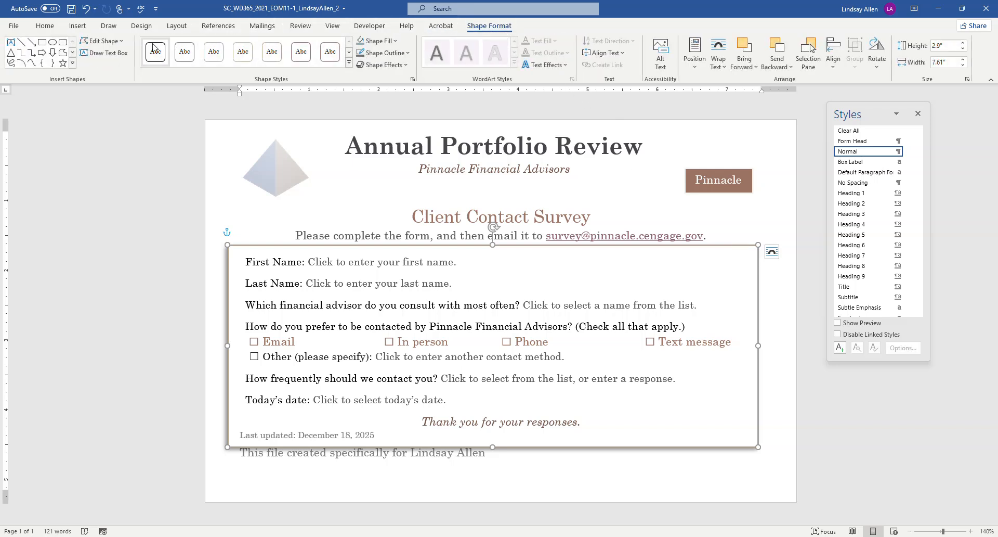
click(124, 46)
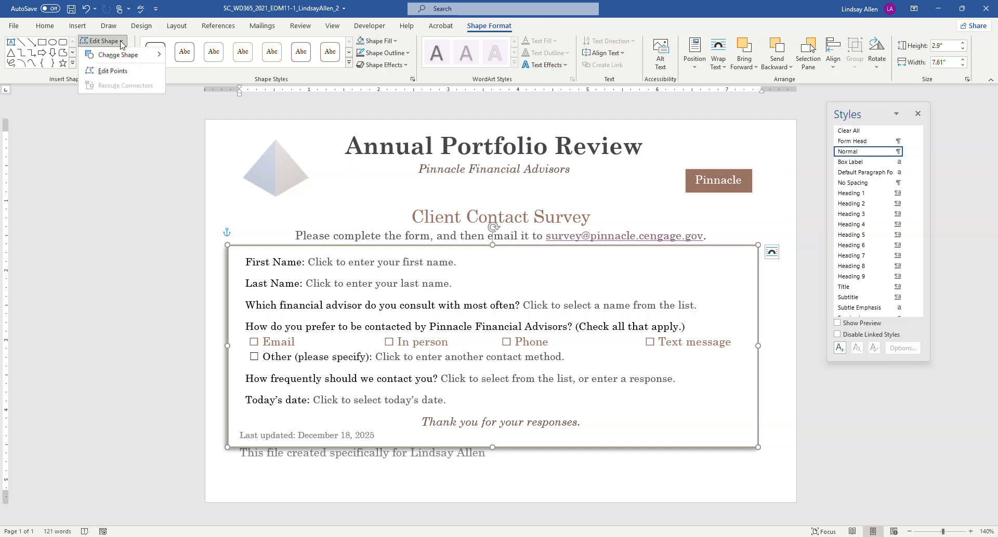
mouse_move(124, 54)
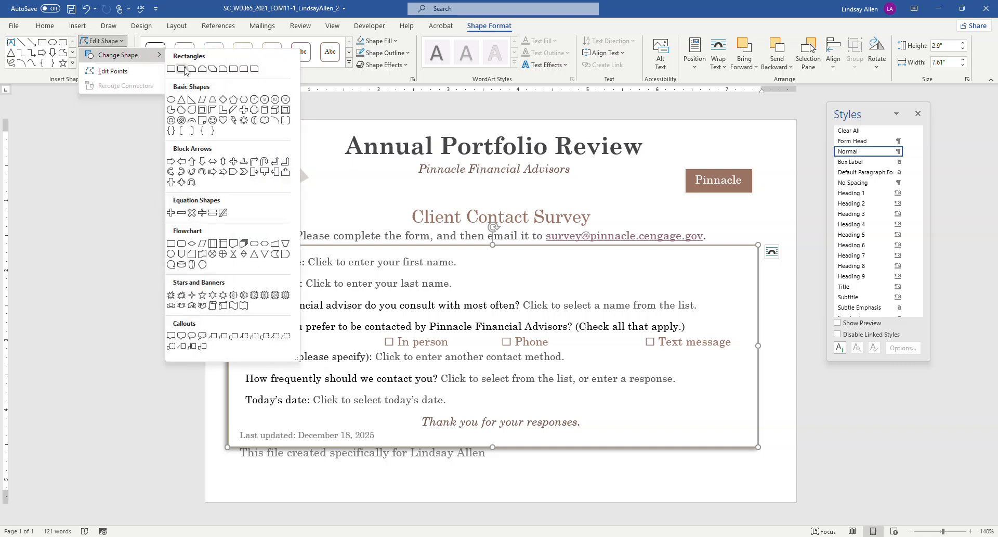
click(233, 70)
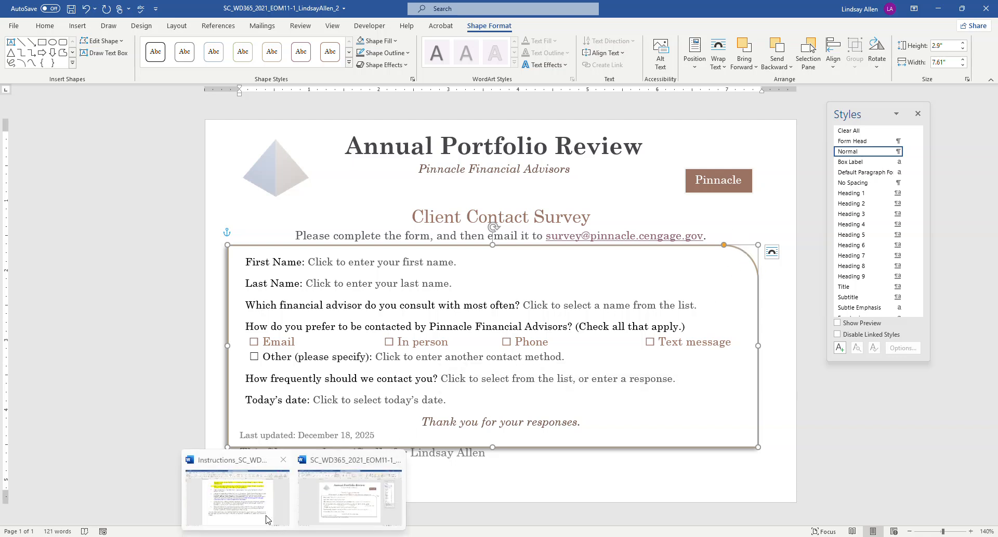
In the instructions document, highlight instruction 5 and the first sentence of instruction 6 about changing the rectangle in yellow
click(303, 468)
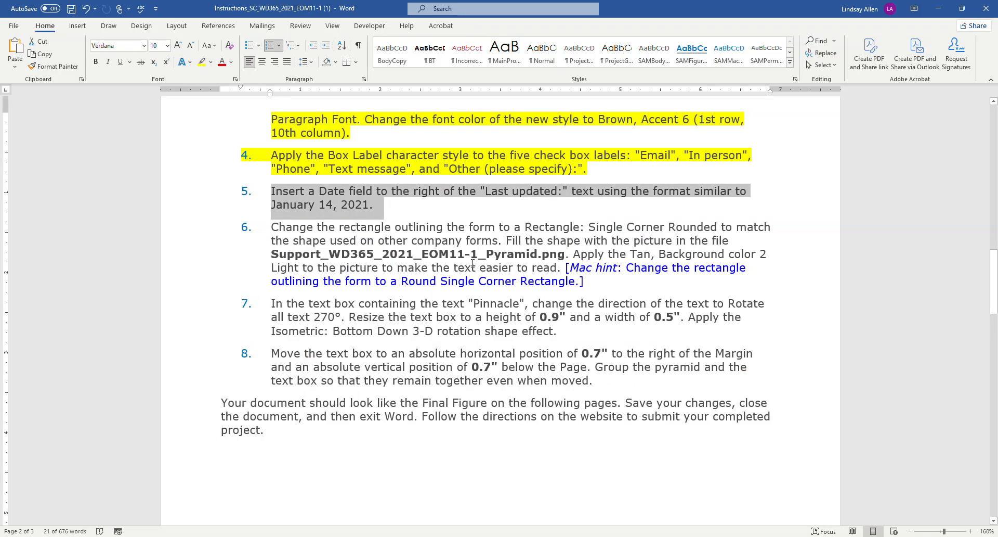
click(202, 62)
click(514, 304)
click(501, 257)
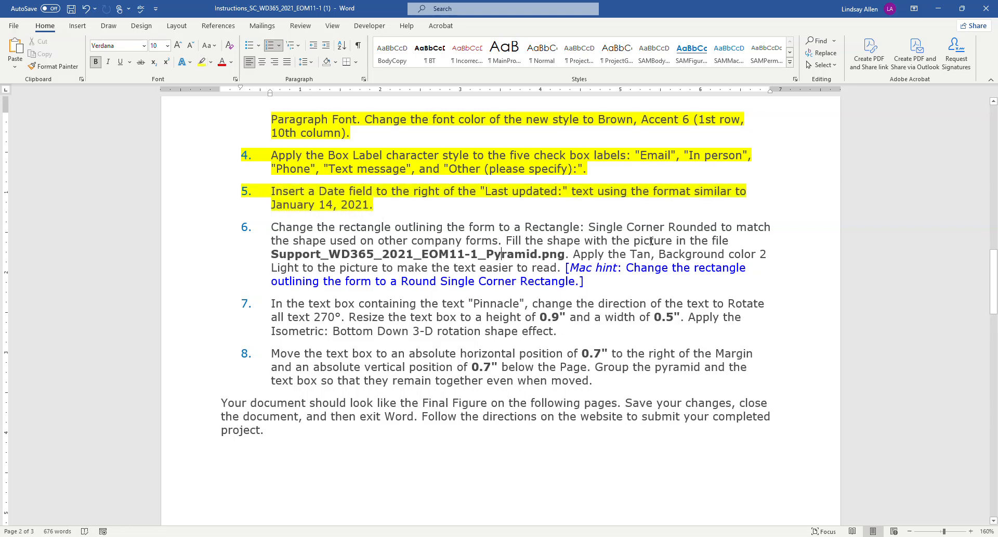
drag(502, 240, 271, 227)
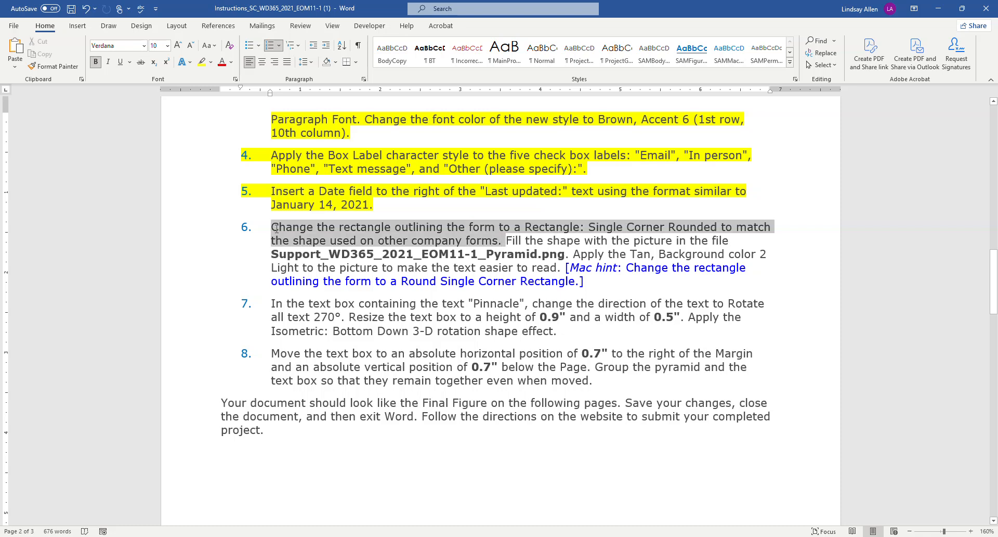
click(202, 62)
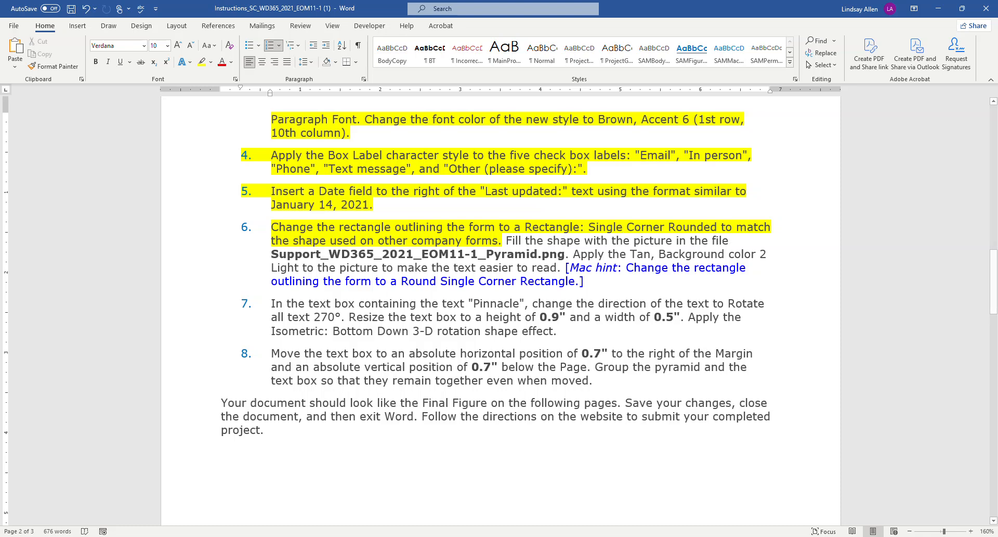
In the survey document, fill the form's outlining shape with the picture file Support_WD365_2021_EOM11-1_Pyramid from the Downloads folder
mouse_move(311, 535)
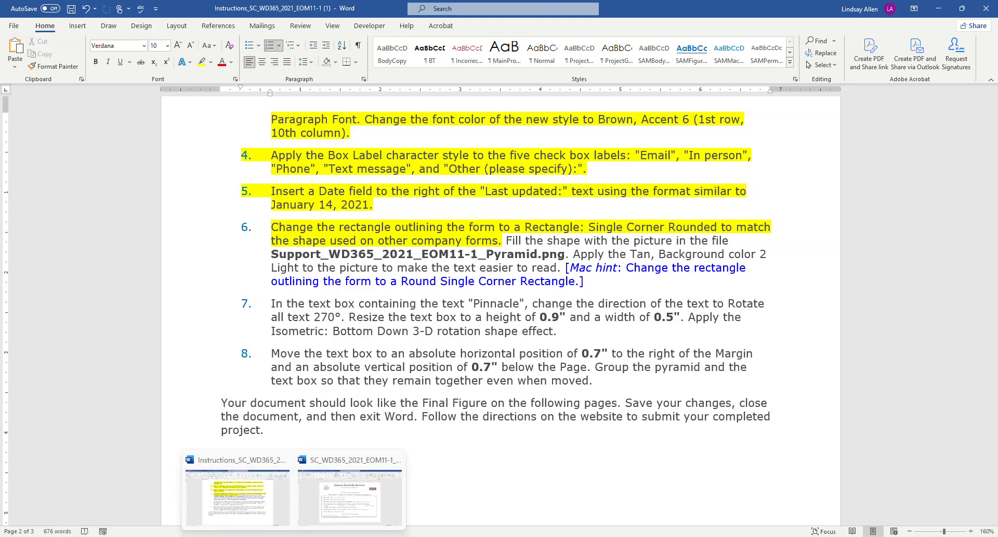
click(342, 514)
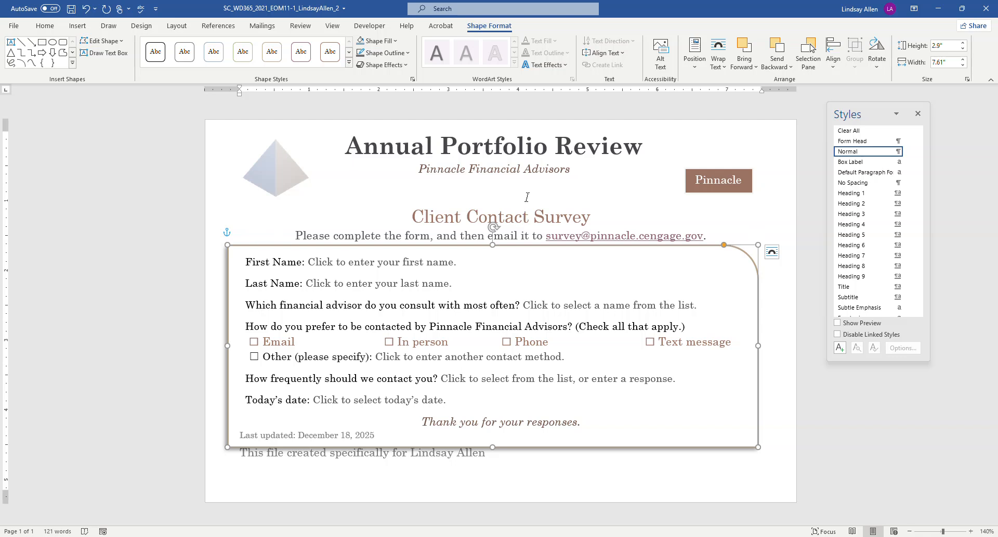
click(394, 43)
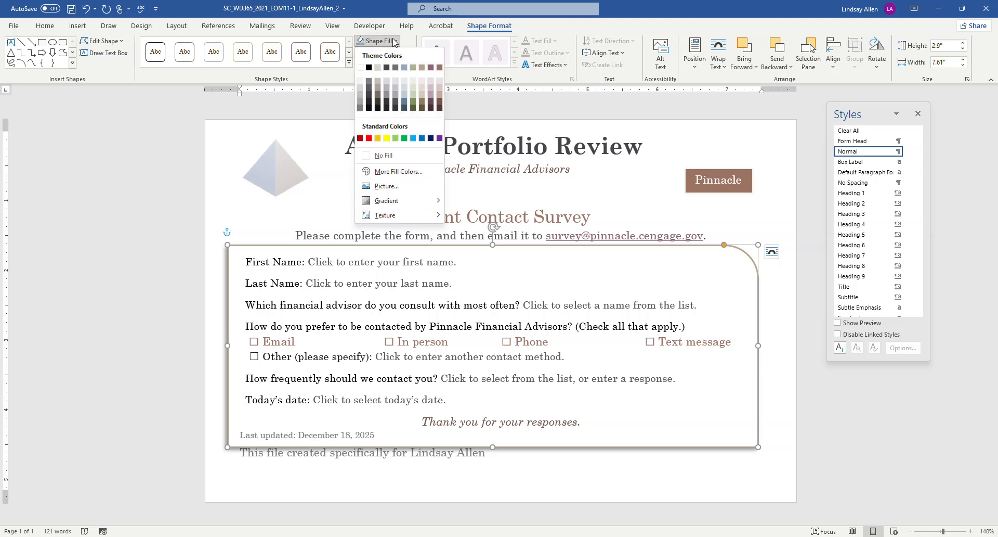
click(393, 187)
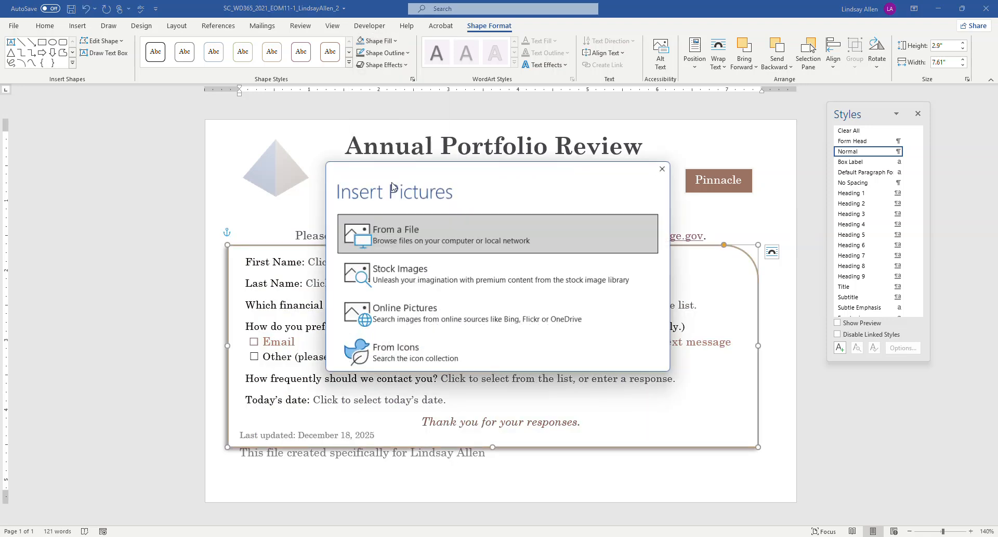
click(389, 231)
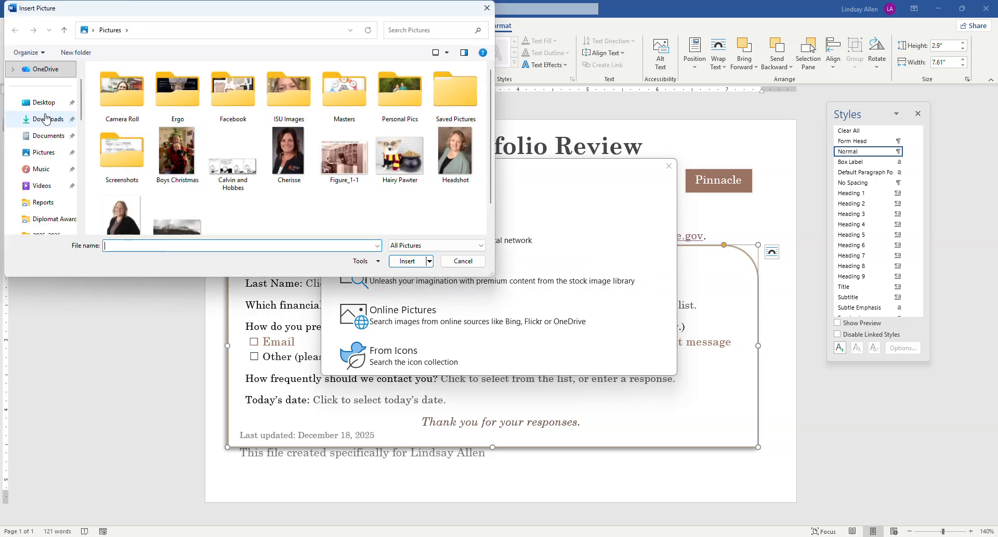
click(47, 119)
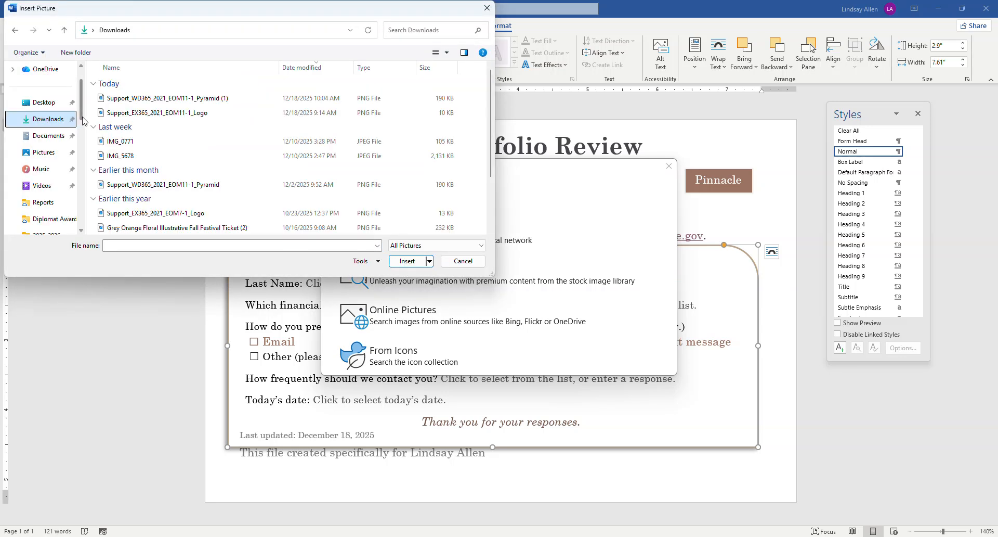
click(209, 185)
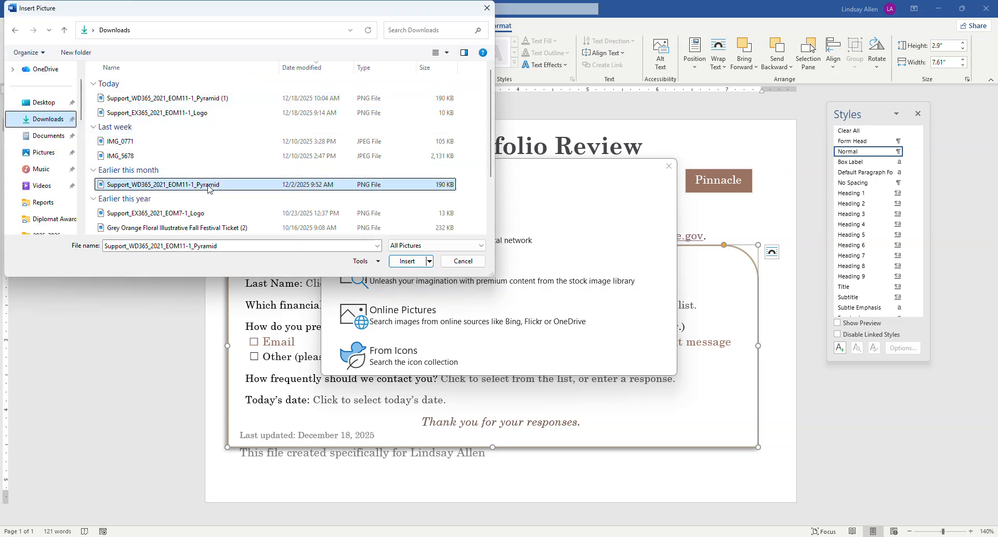
click(405, 263)
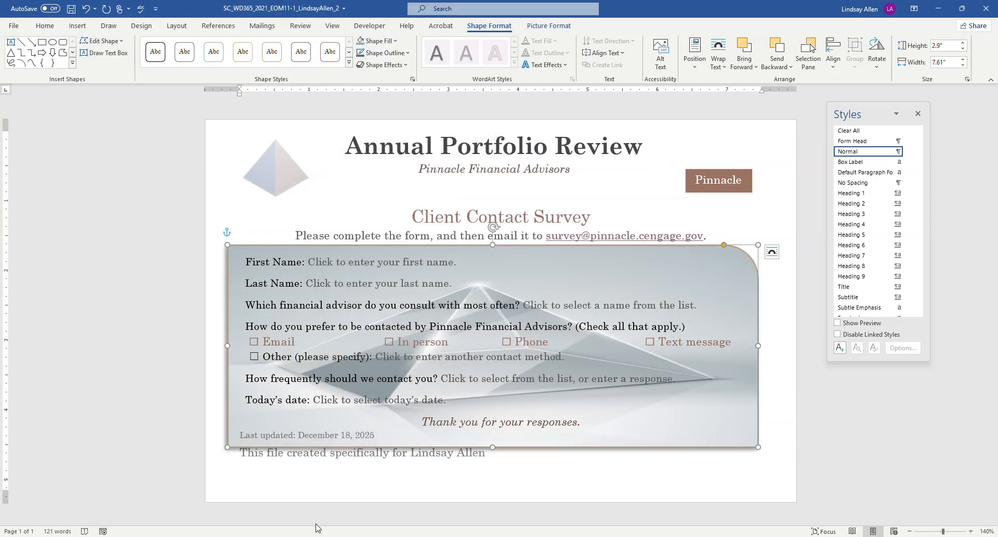
In the instructions document, highlight the words "Fill the shape with the picture in the file" in instruction 6 in yellow
mouse_move(294, 536)
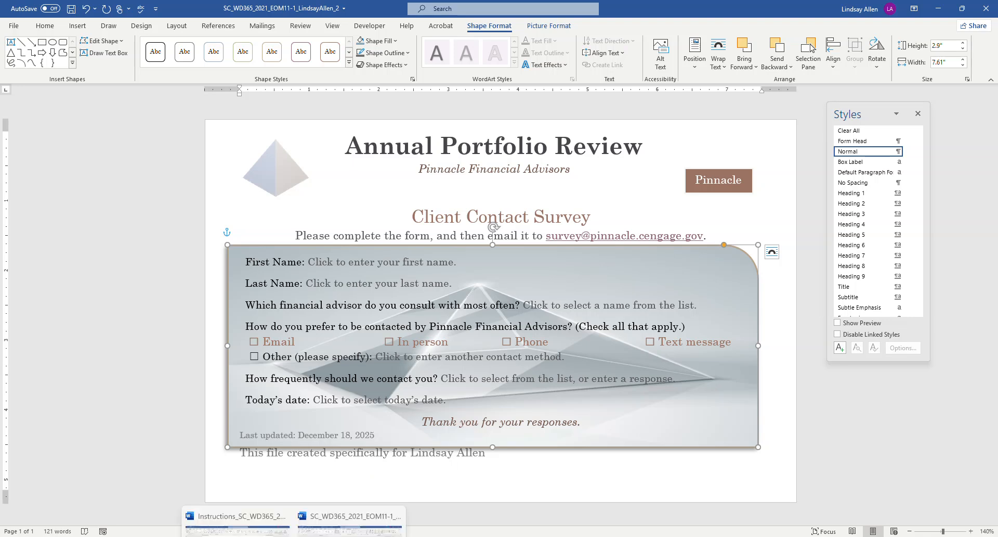
click(358, 510)
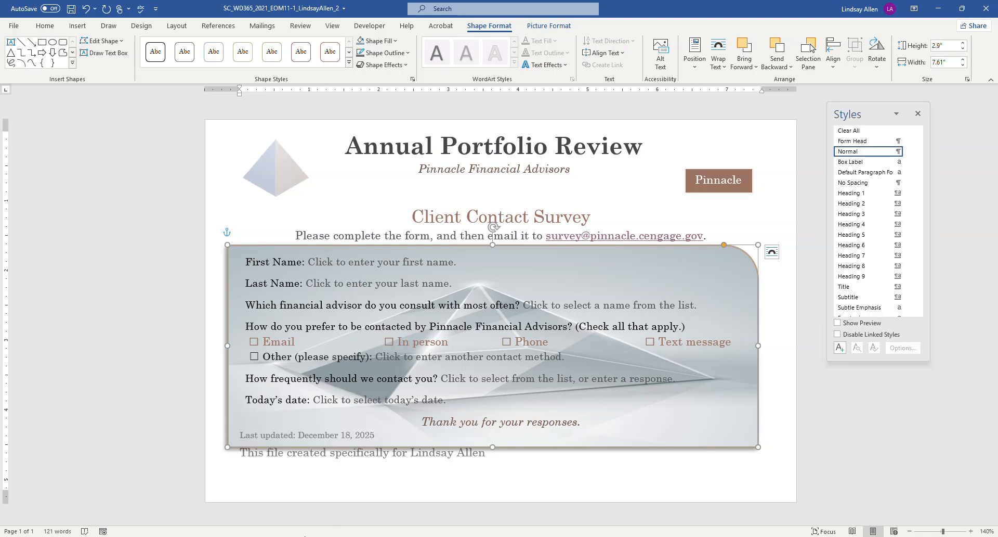
click(237, 483)
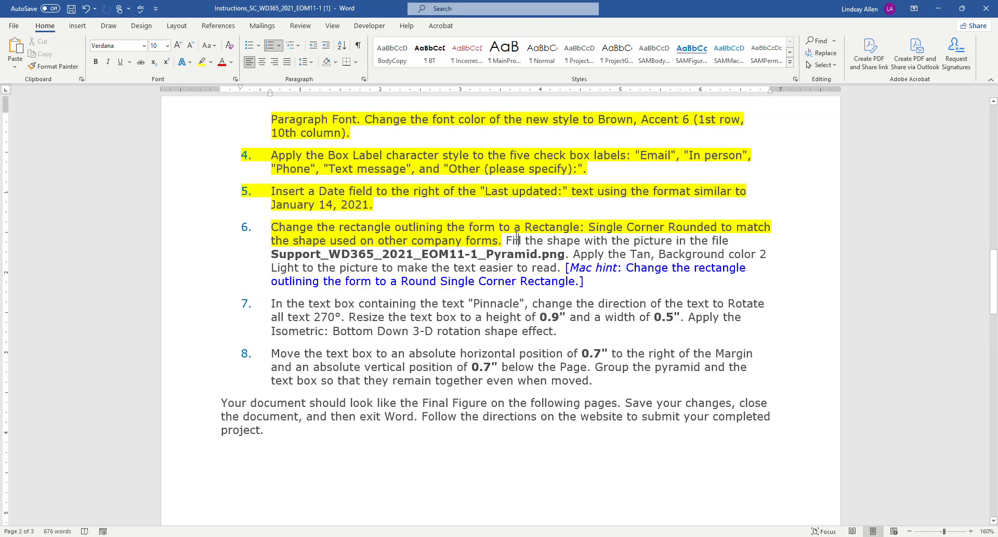
drag(507, 240, 733, 243)
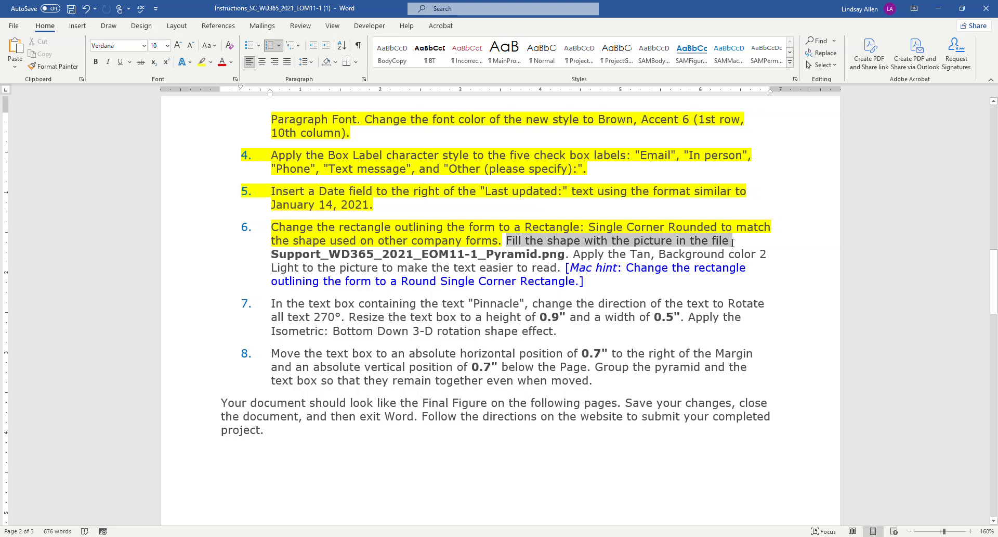
click(201, 62)
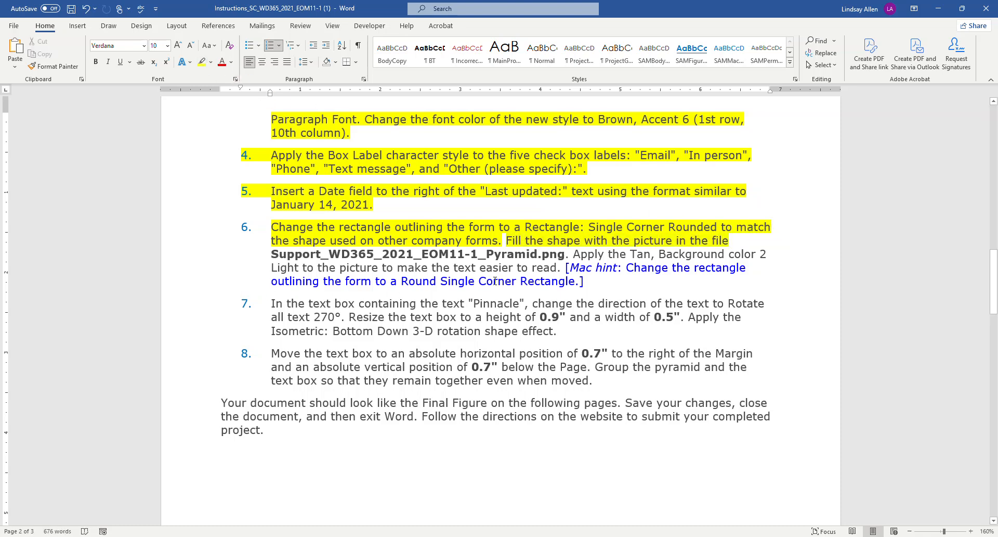
In the survey document, recolor the picture filling the form's outlining shape with Tan, Background color 2 Light
click(294, 536)
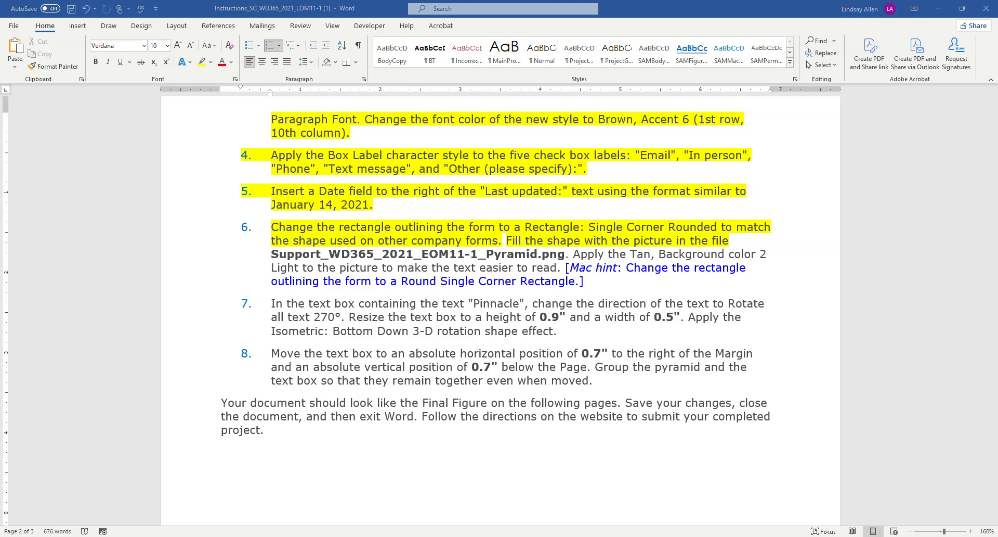
click(392, 493)
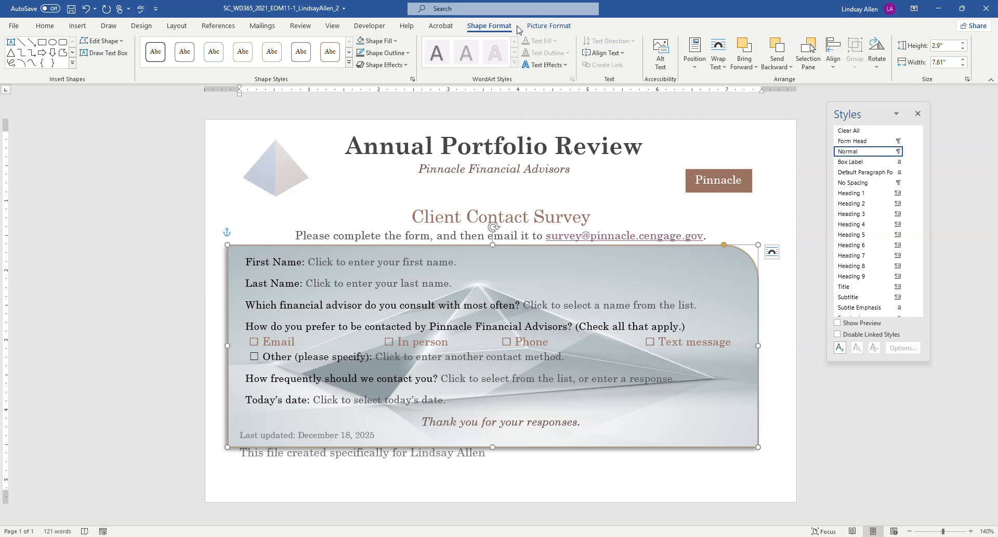
click(545, 26)
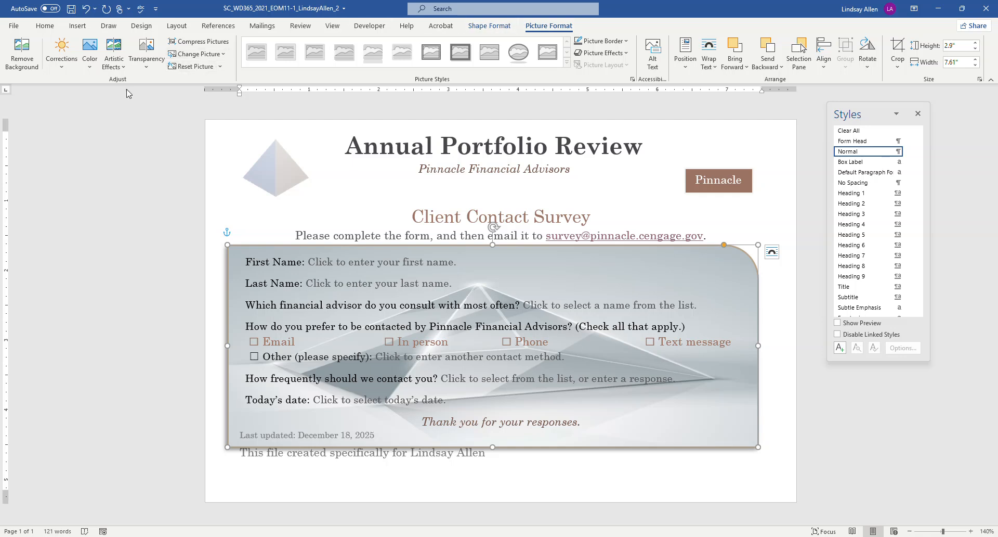
click(95, 68)
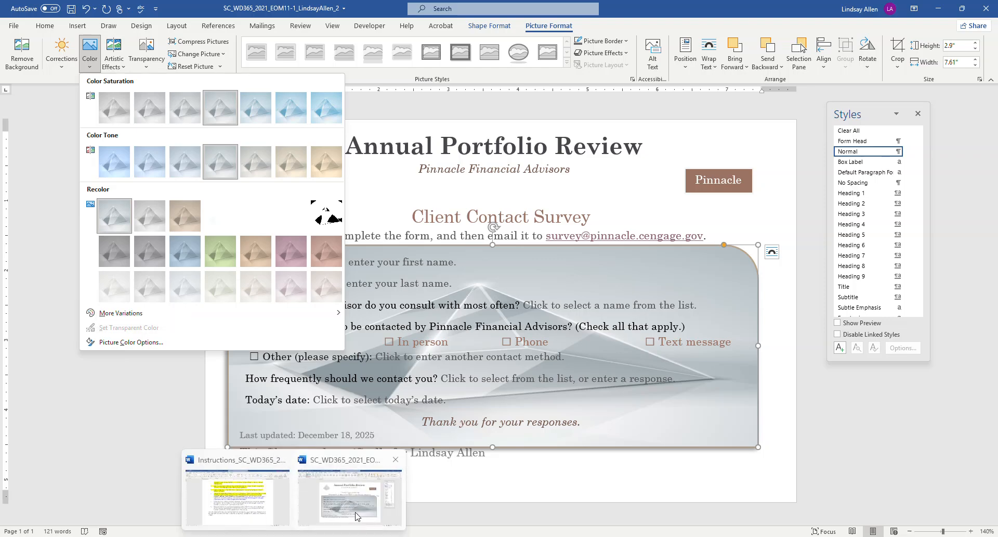
click(253, 511)
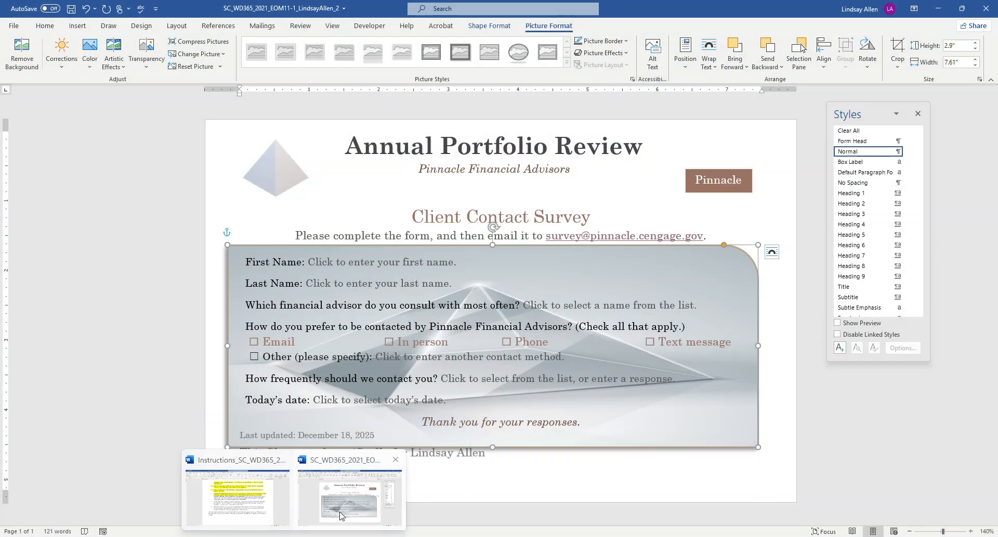
click(312, 515)
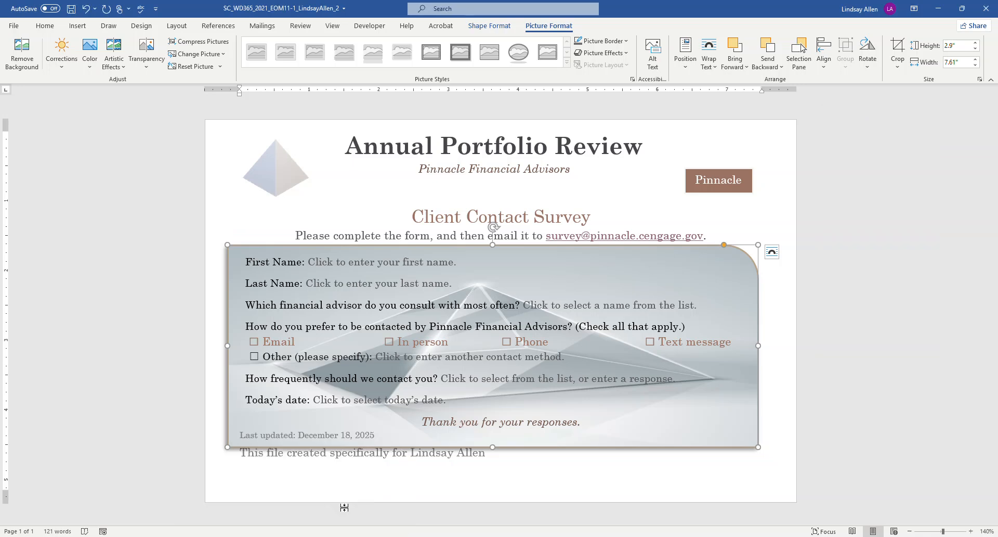
click(90, 54)
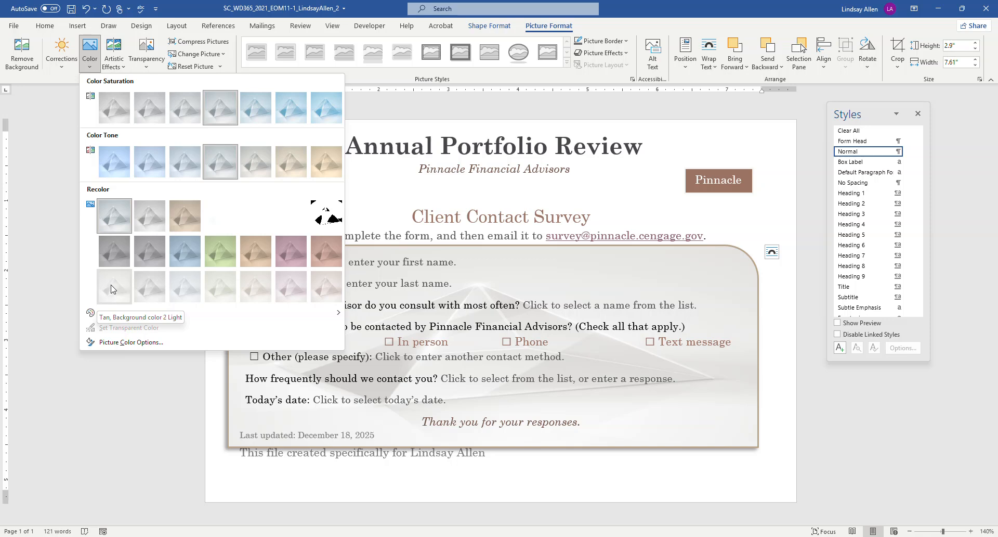
click(110, 289)
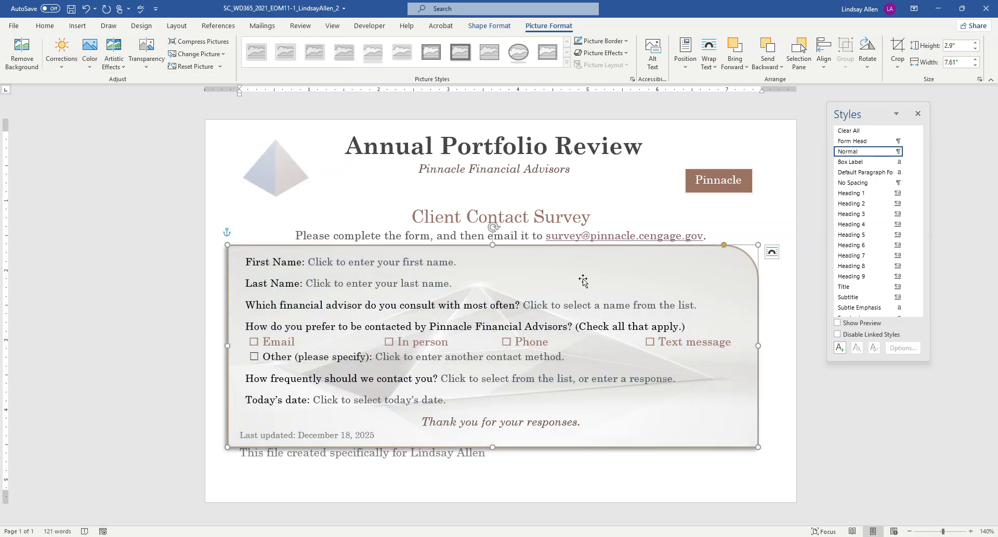
click(556, 463)
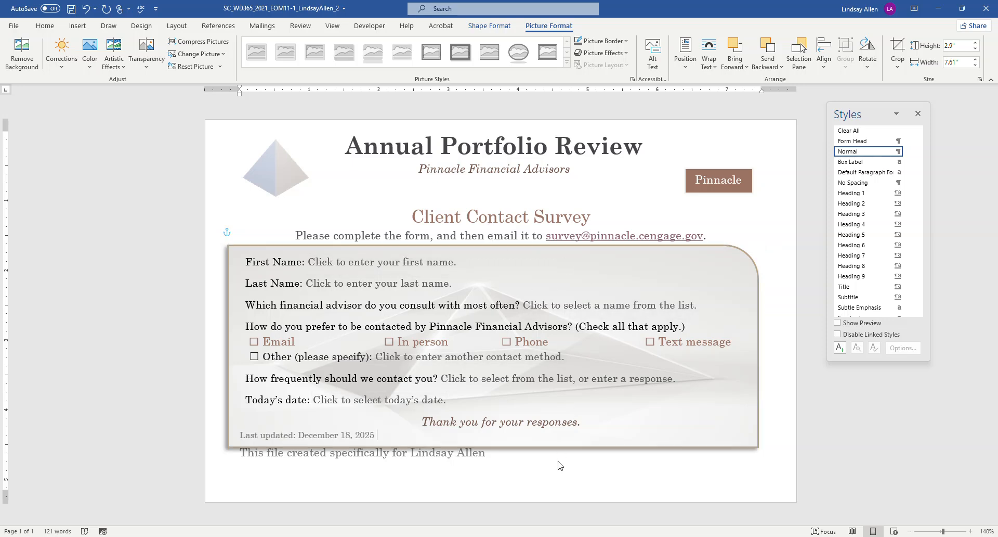
In the instructions document, highlight the rest of instruction 6, from the picture file name through the Mac hint, in yellow
mouse_move(326, 530)
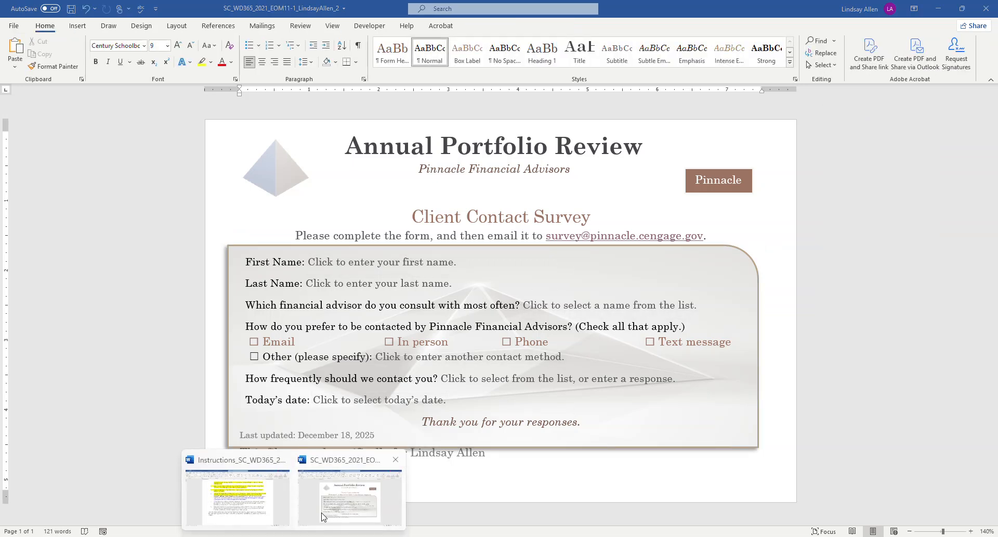
click(260, 499)
drag(591, 286, 286, 254)
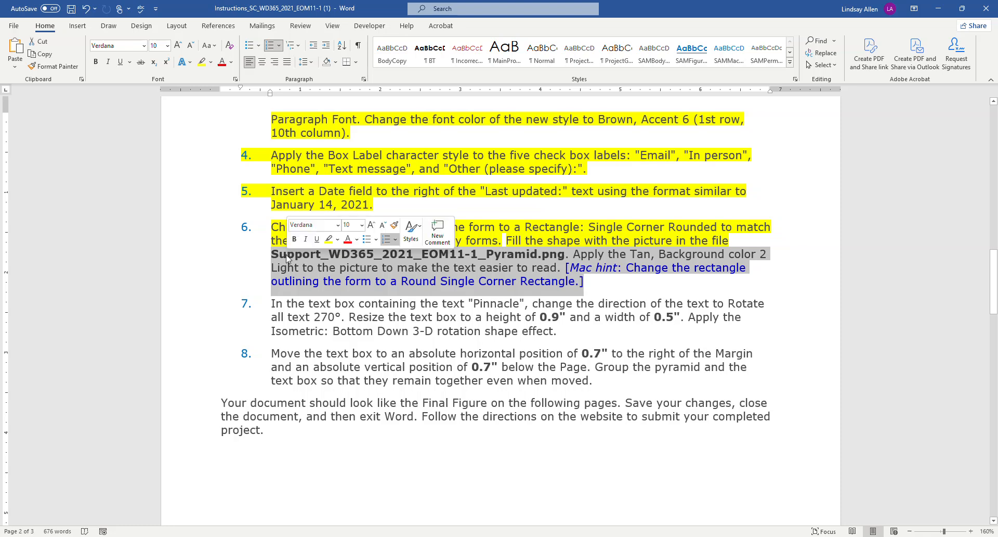
click(202, 62)
click(630, 291)
scroll(493, 291, down, 1)
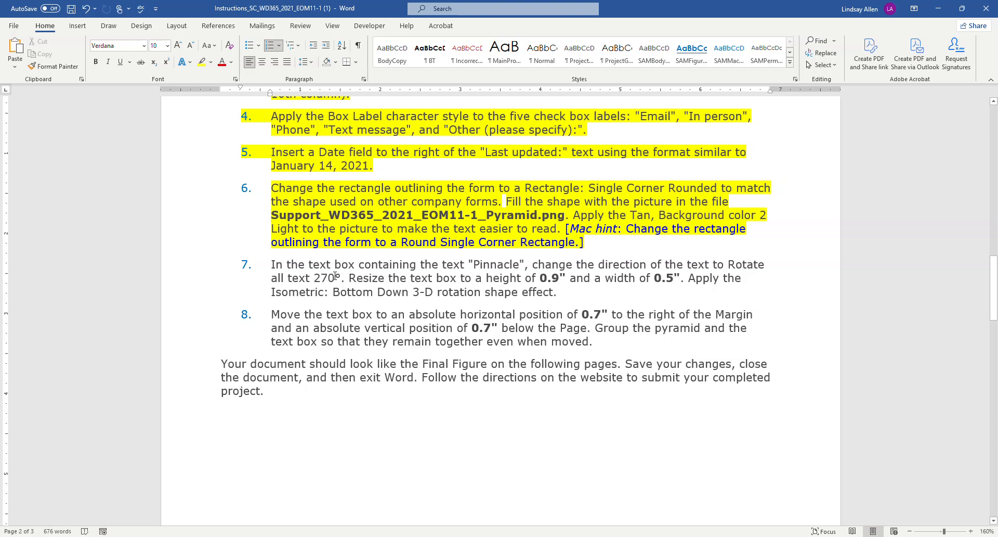
In the survey document, select the "Pinnacle" text box and close the Styles pane
mouse_move(293, 535)
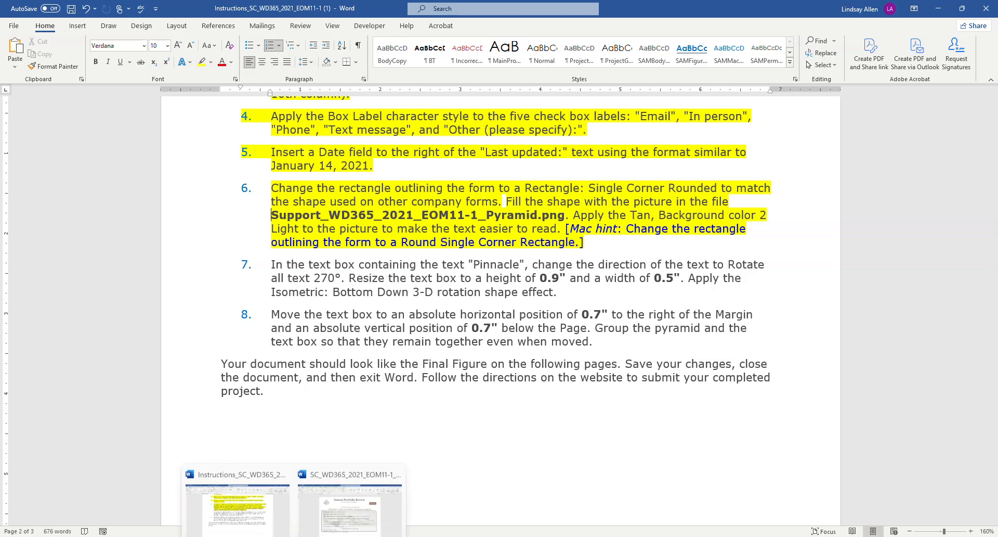
click(358, 504)
click(712, 174)
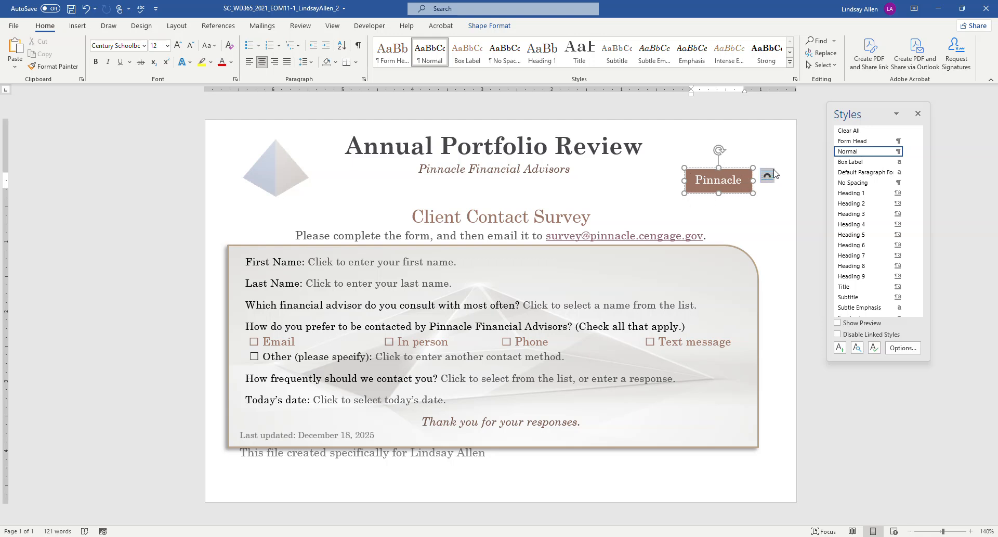
click(919, 114)
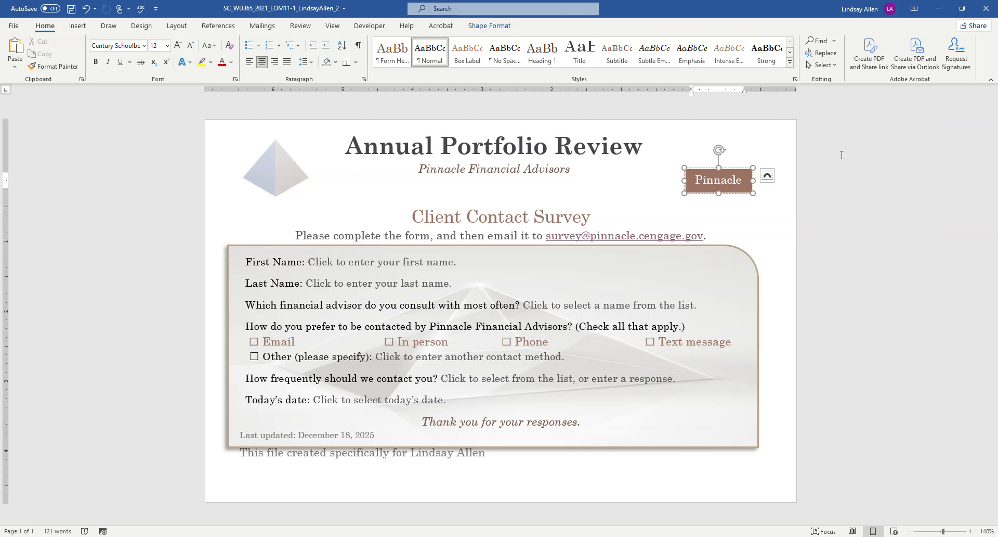
Set the rotation of the "Pinnacle" text box to 270° in its layout settings, checking the angle against instruction 7
click(500, 26)
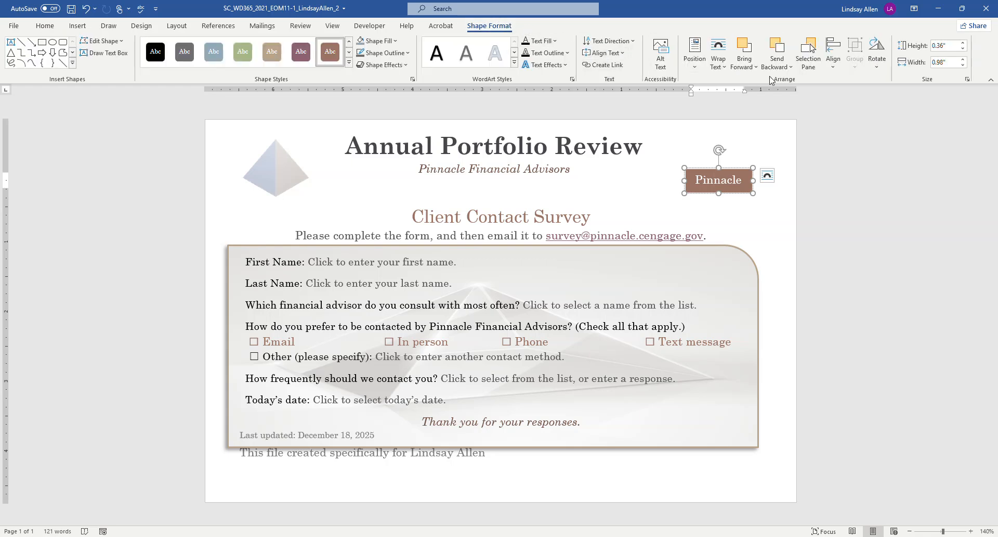
click(882, 66)
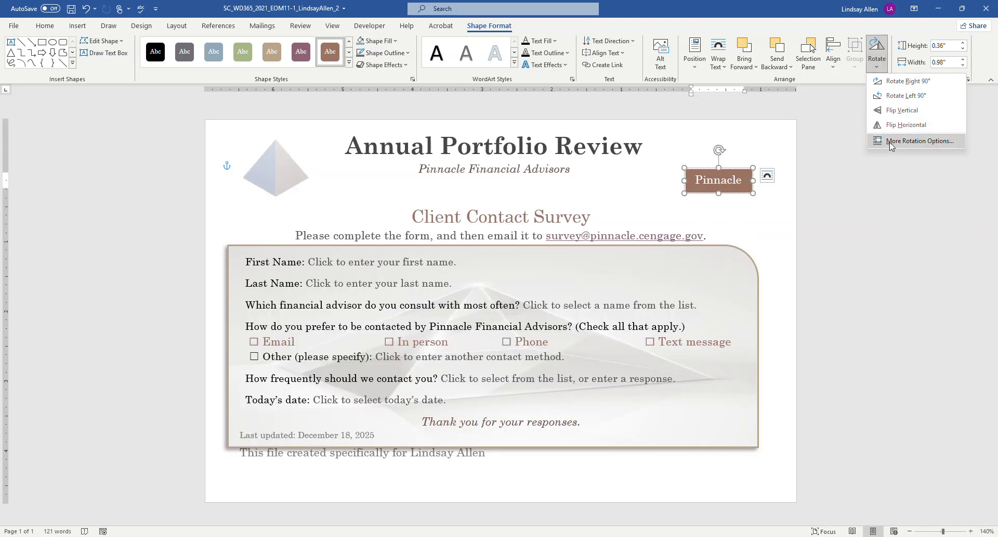
click(891, 145)
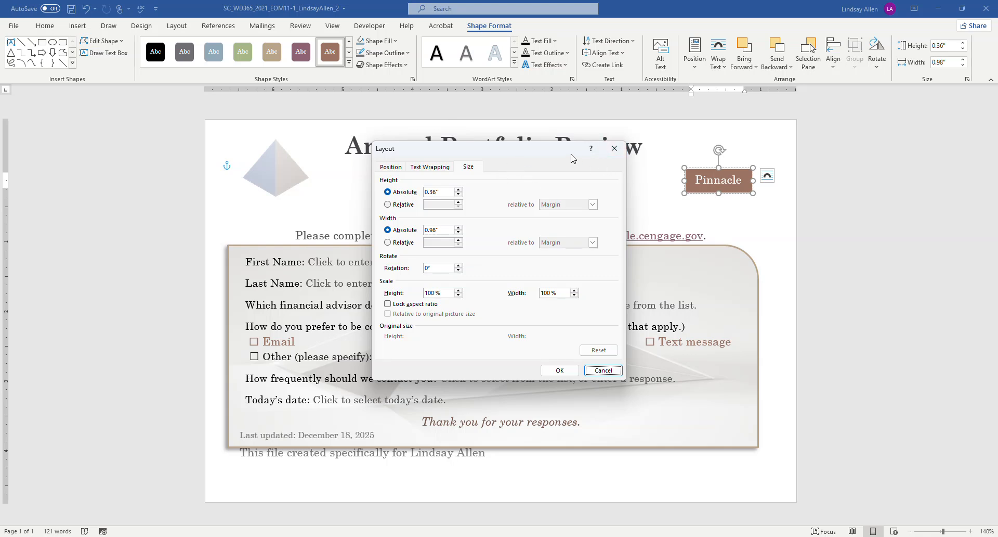
drag(556, 152, 750, 234)
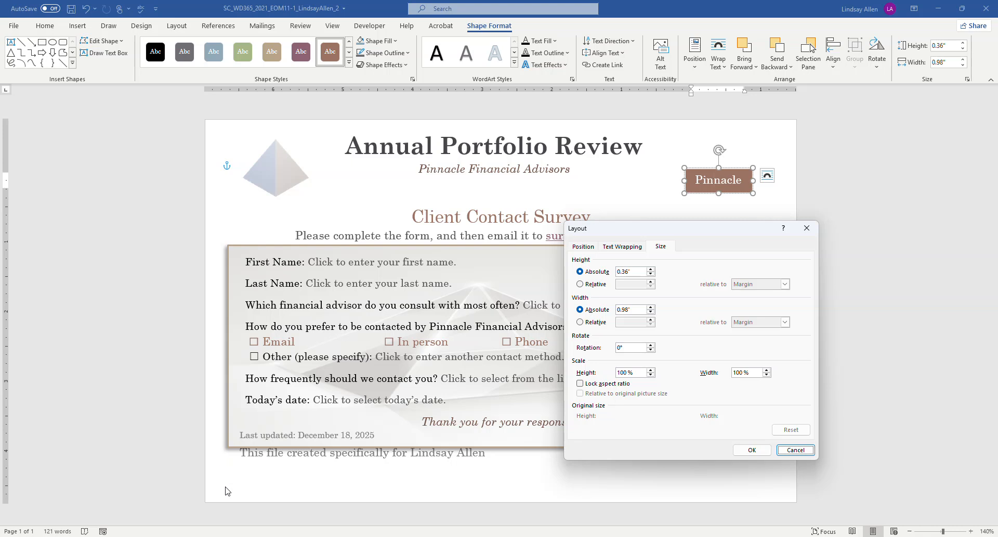
mouse_move(269, 532)
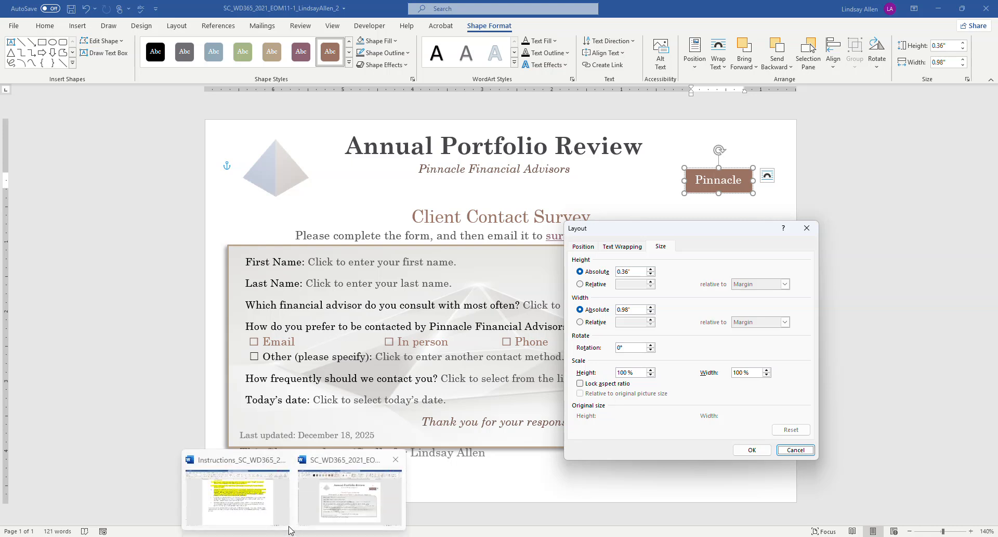
click(246, 510)
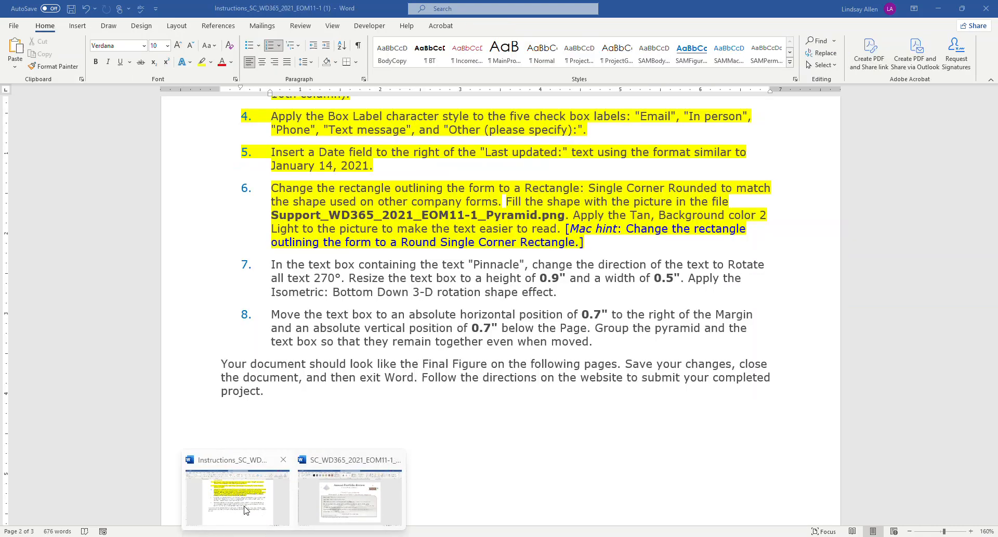
click(300, 508)
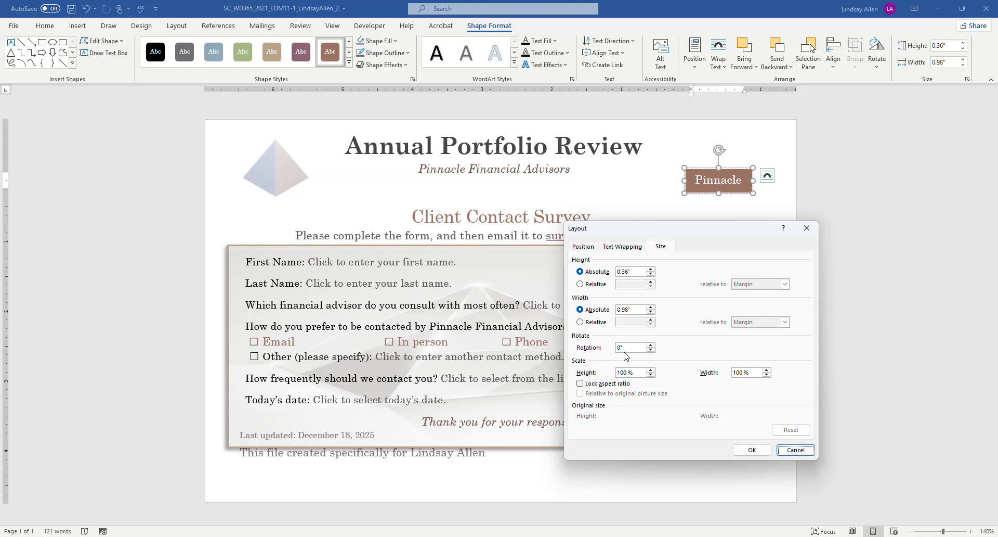
drag(626, 351, 592, 350)
text(270)
click(635, 352)
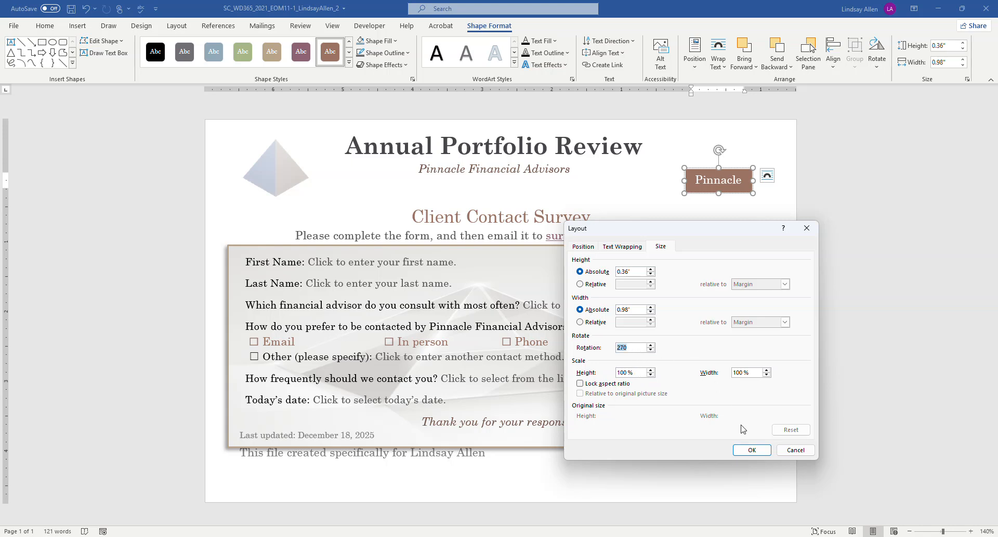
click(752, 450)
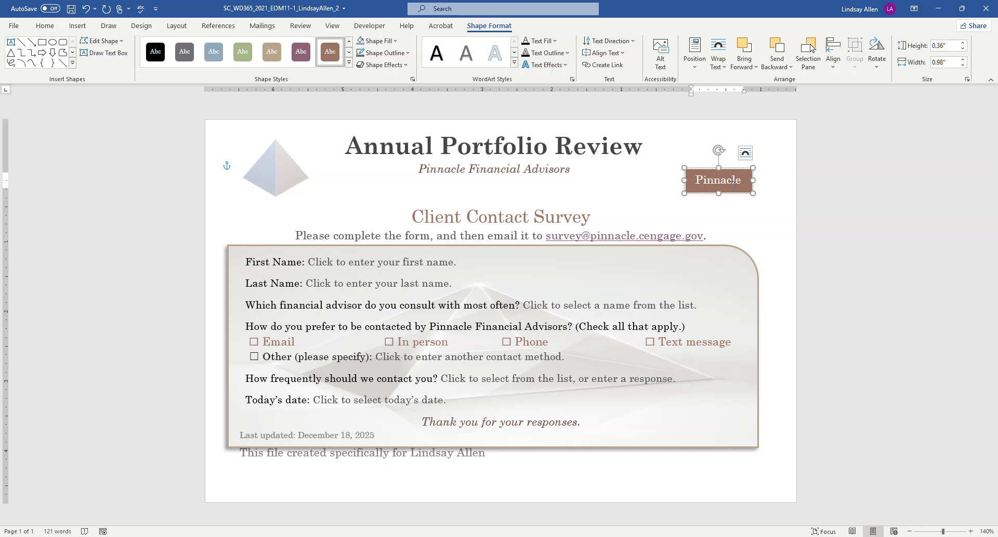
Check the rotation angle of the "Pinnacle" text box in its layout settings and compare it with the instructions document
click(876, 68)
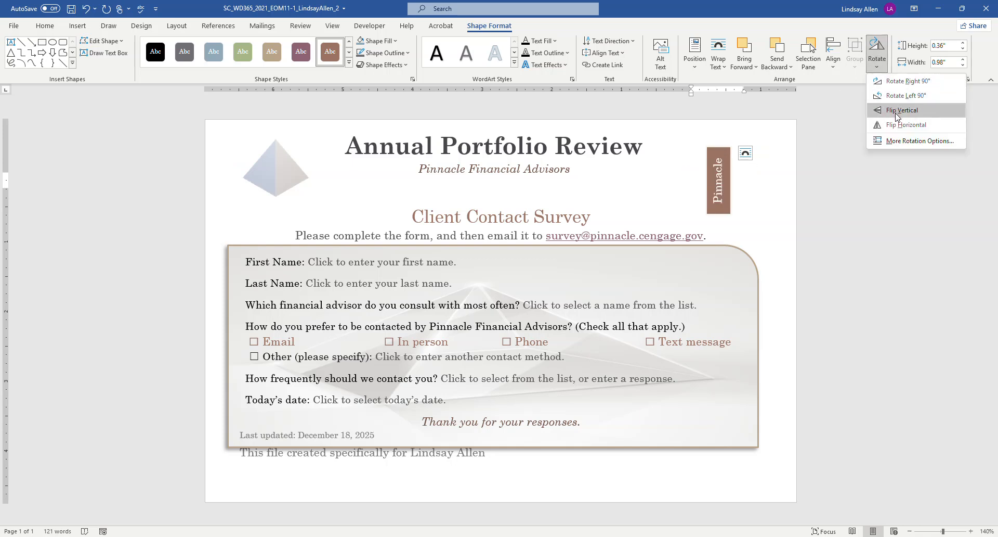
click(884, 141)
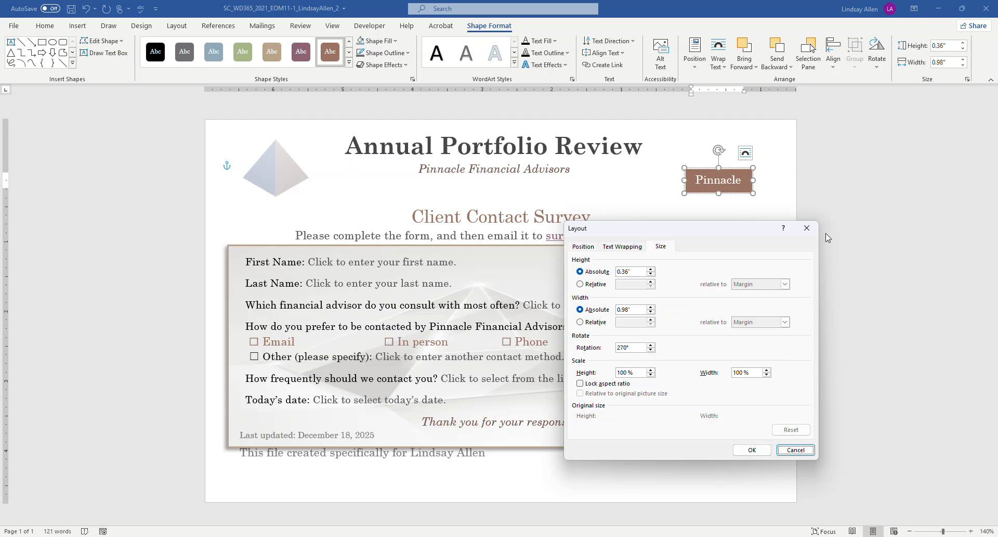
click(805, 229)
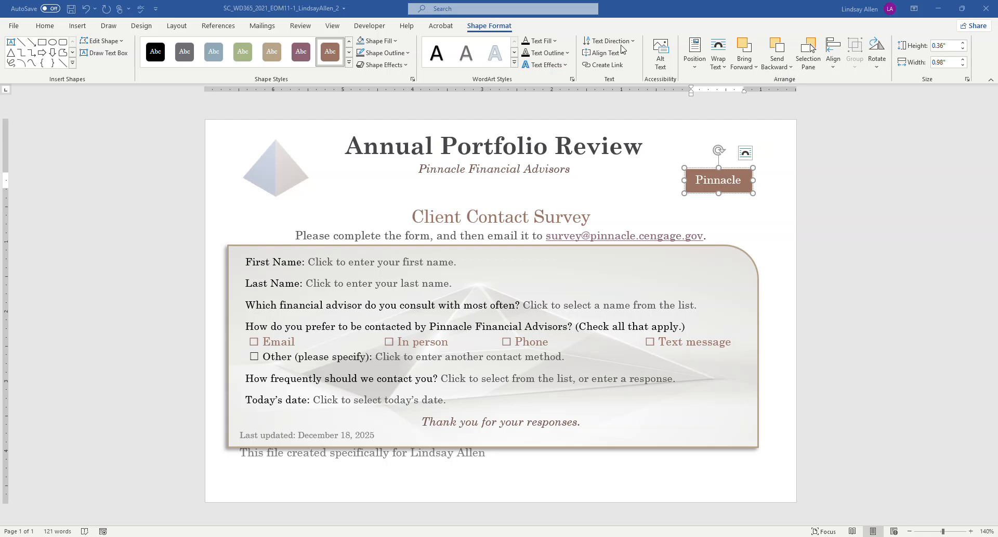
mouse_move(265, 533)
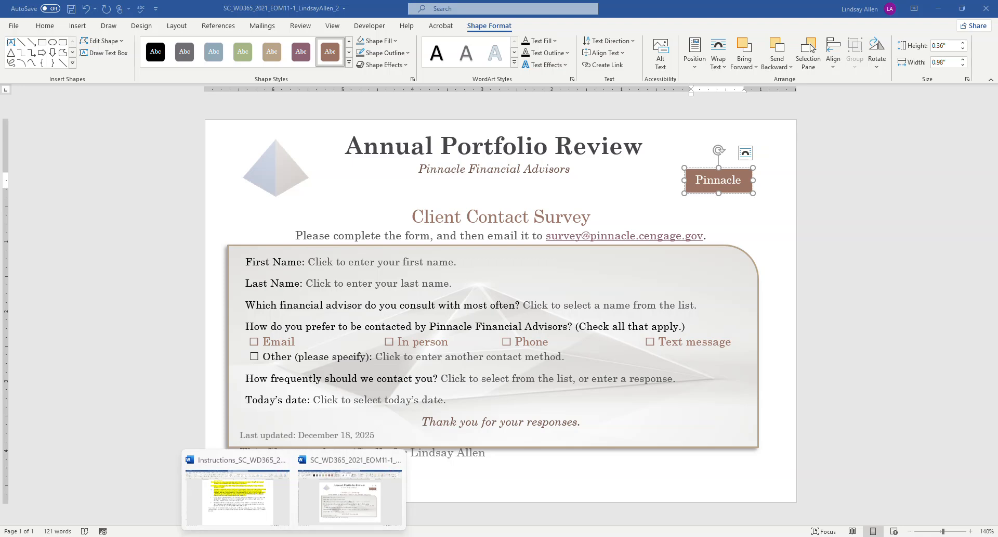
mouse_move(259, 497)
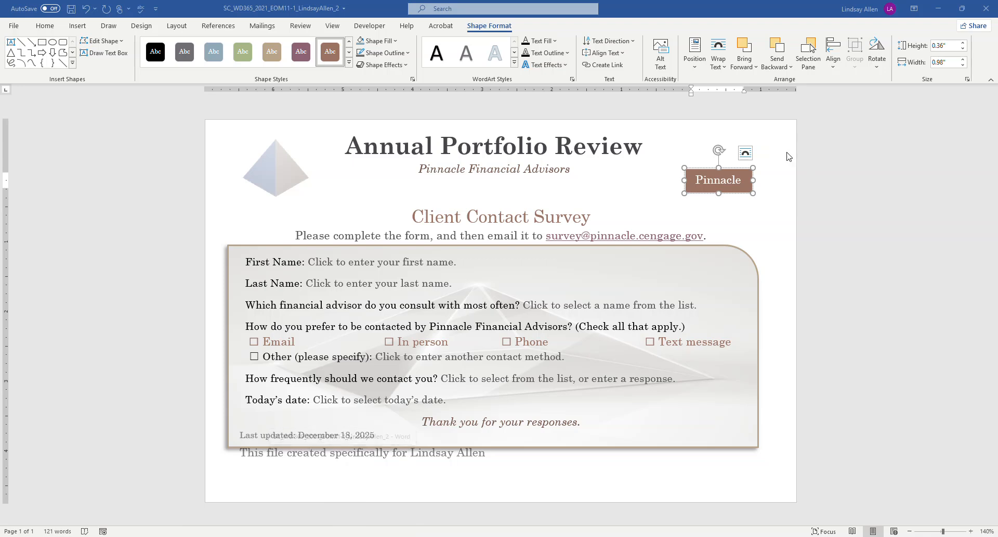
click(729, 179)
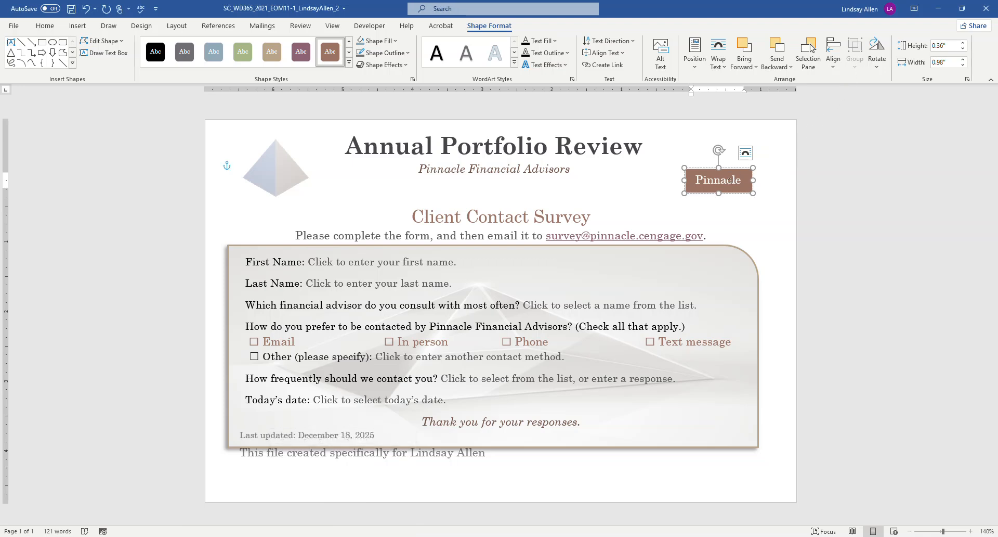
Try to clear the rotation angle of the "Pinnacle" text box in its layout settings
click(876, 73)
click(899, 140)
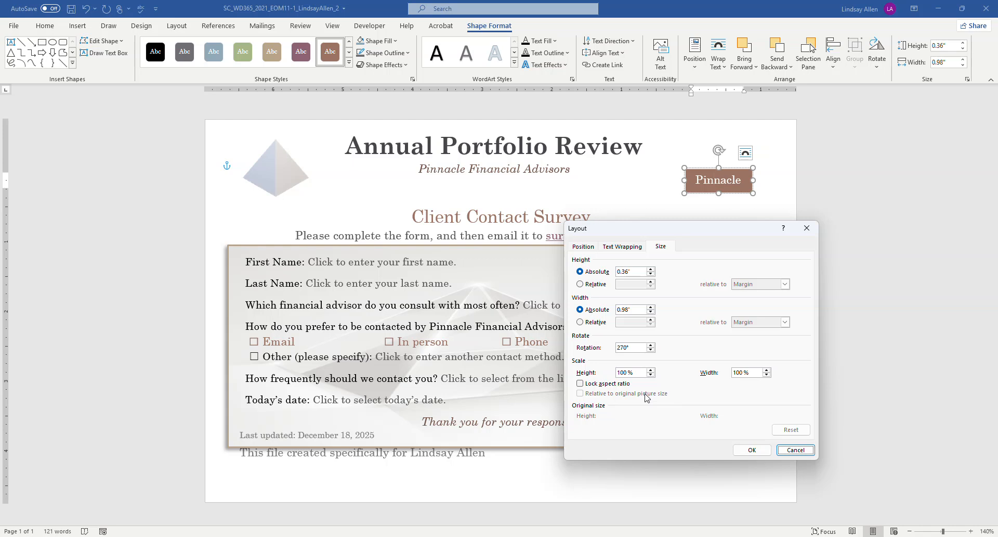
click(635, 344)
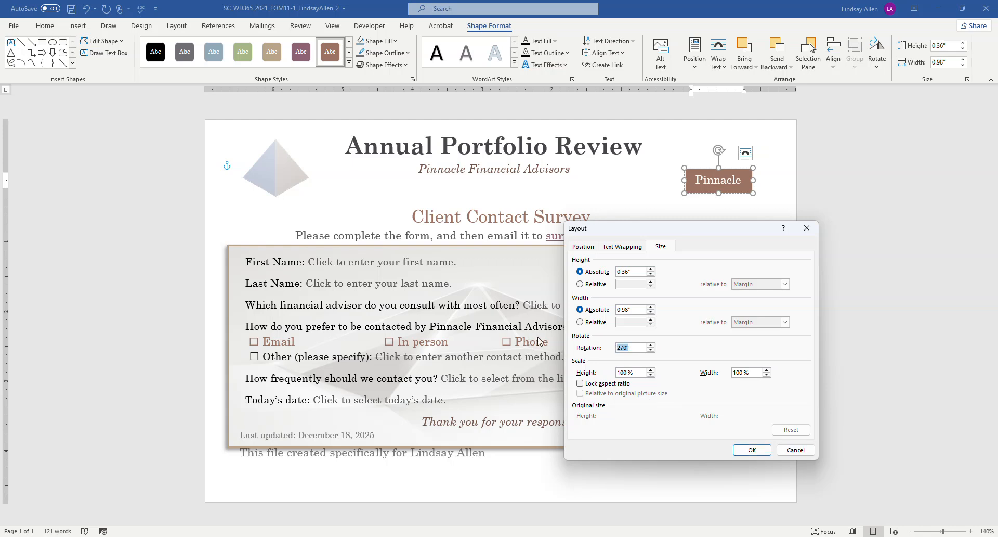
key(BackSpace)
click(750, 450)
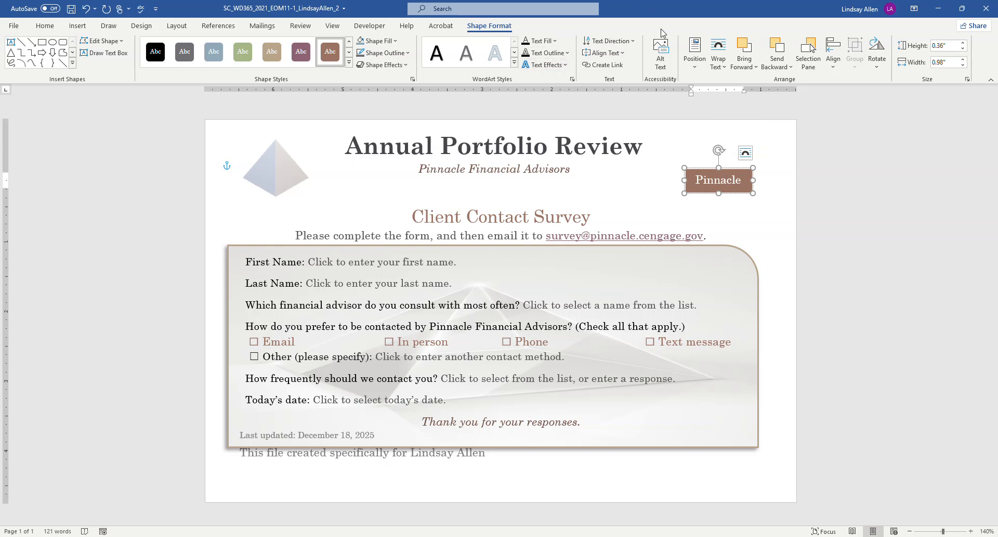
Set the "Pinnacle" text direction to Rotate all text 270° and highlight the first sentence of instruction 7 in yellow in the instructions document
click(634, 44)
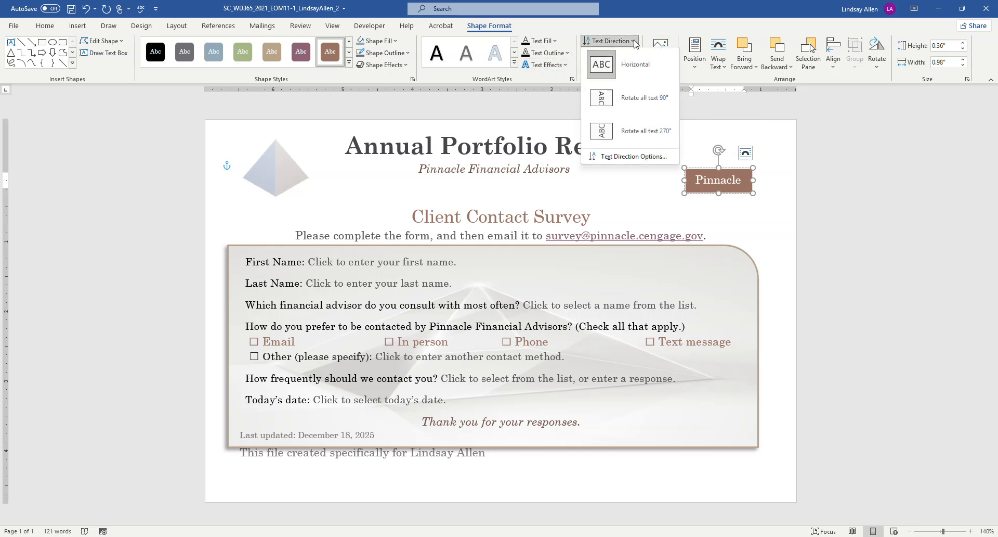
click(641, 134)
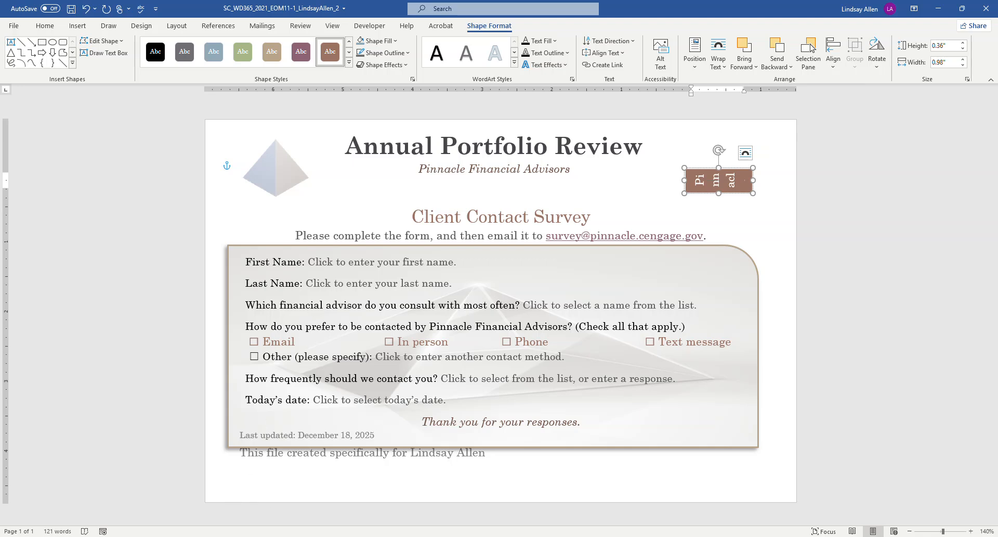
click(271, 515)
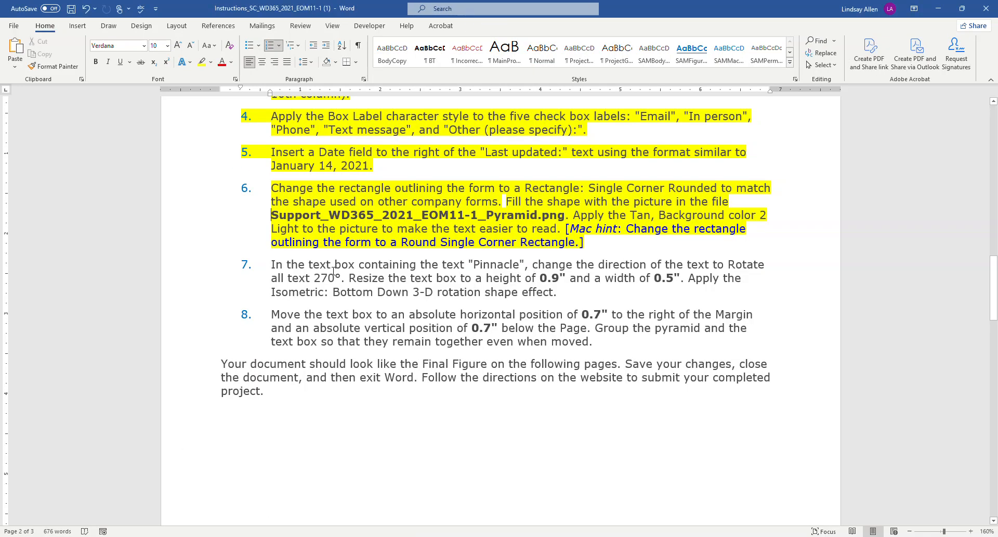
drag(271, 264, 348, 277)
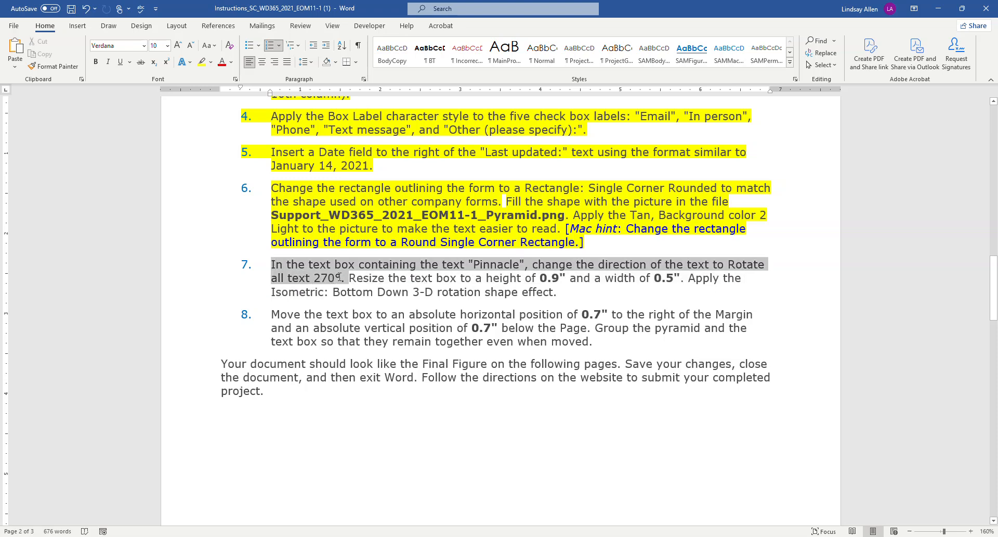
click(202, 66)
click(345, 278)
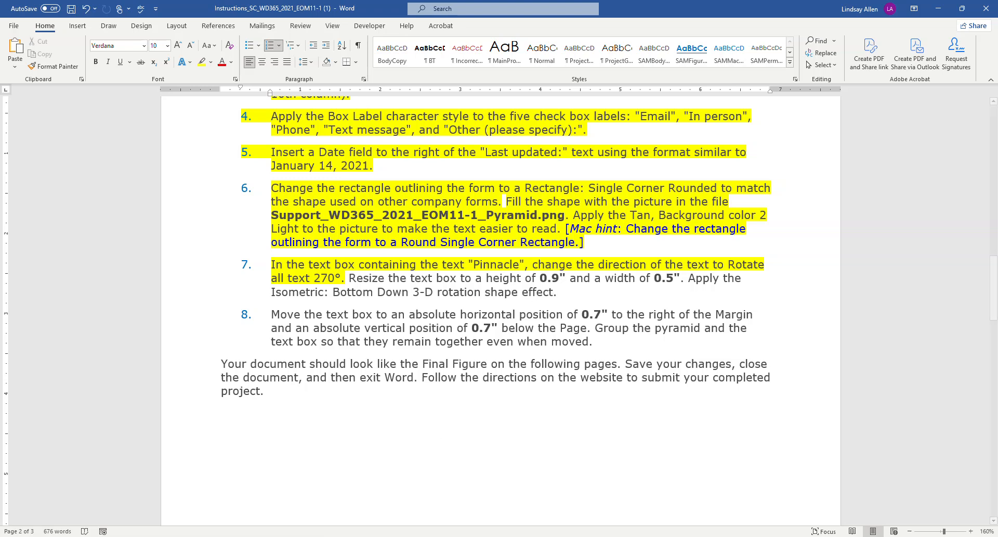
In the survey document, resize the "Pinnacle" text box to a height of 0.9" and a width of 0.5"
mouse_move(276, 529)
click(354, 504)
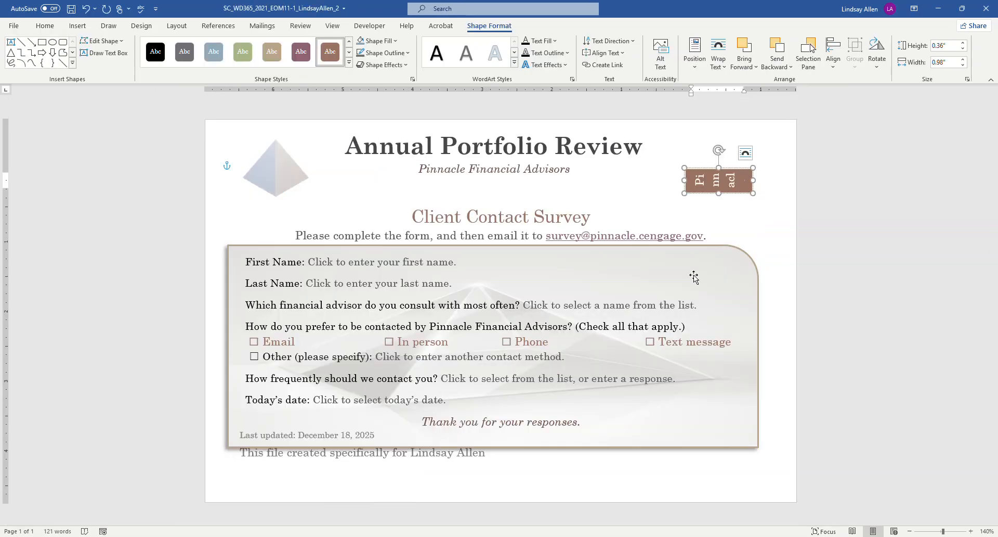
click(942, 47)
text(.9)
key(Tab)
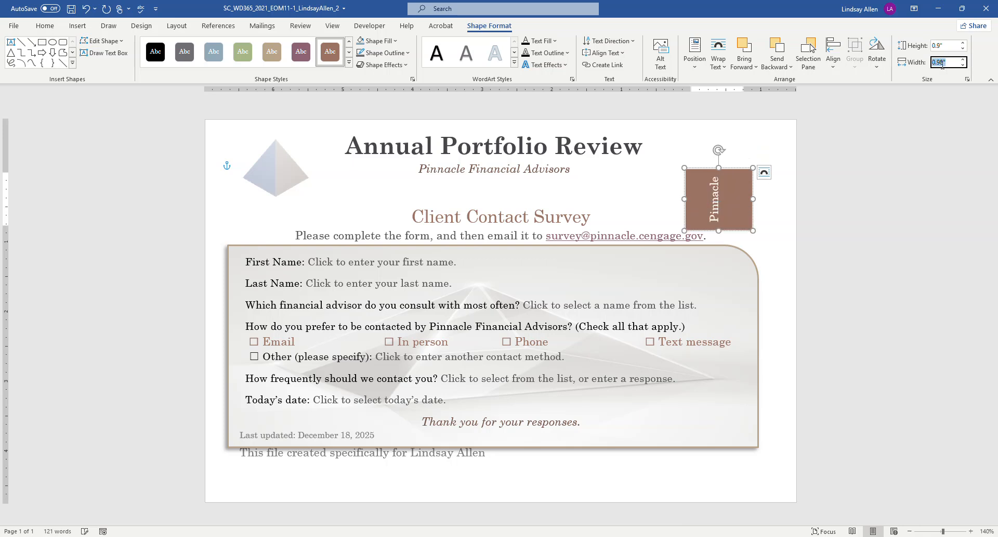
text(.5)
key(Return)
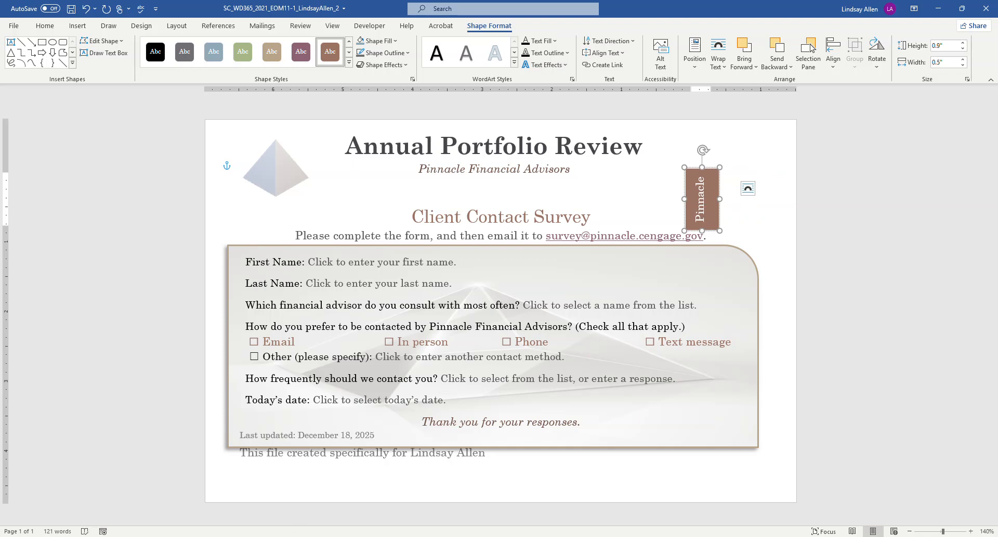
In the instructions document, highlight the resizing sentence of instruction 7 in yellow
mouse_move(316, 535)
click(250, 500)
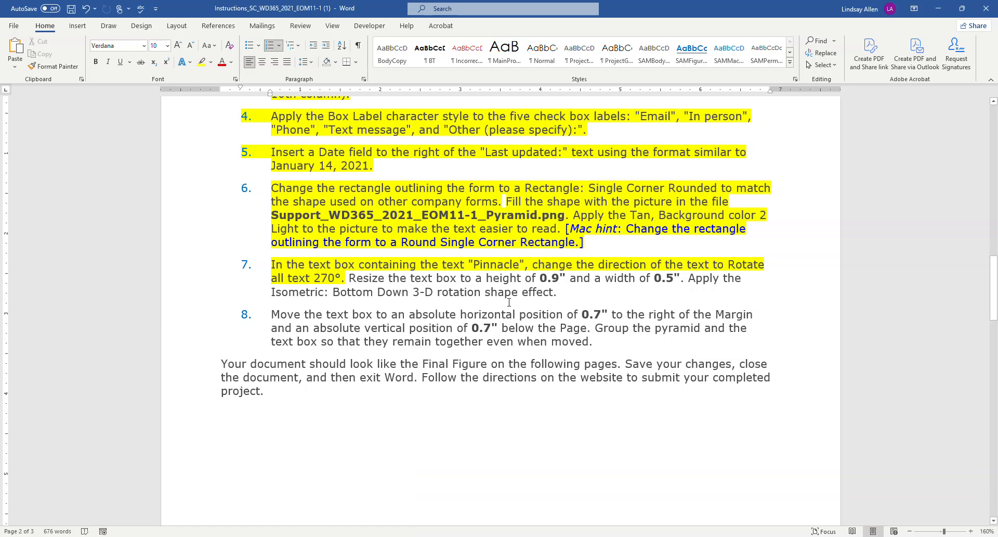
drag(349, 278, 690, 277)
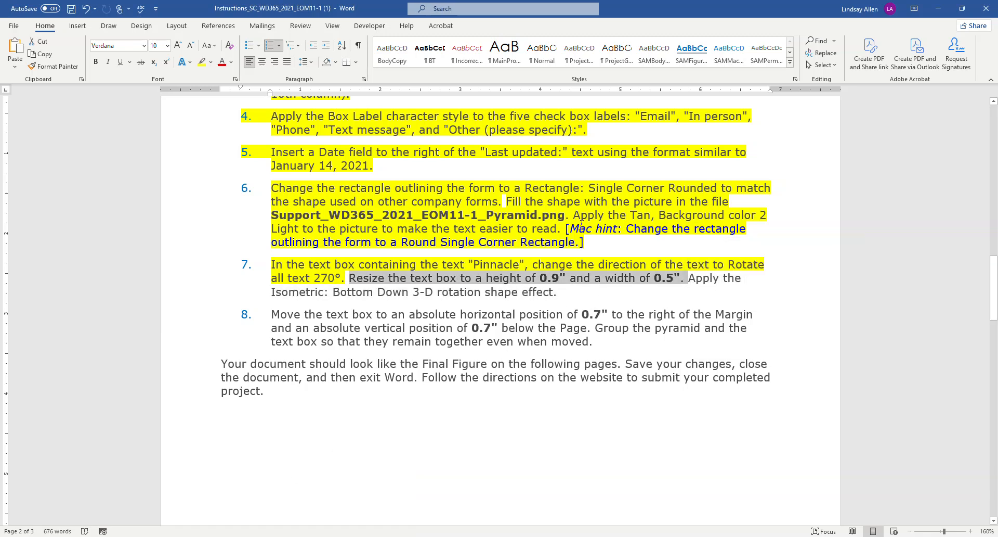
click(201, 62)
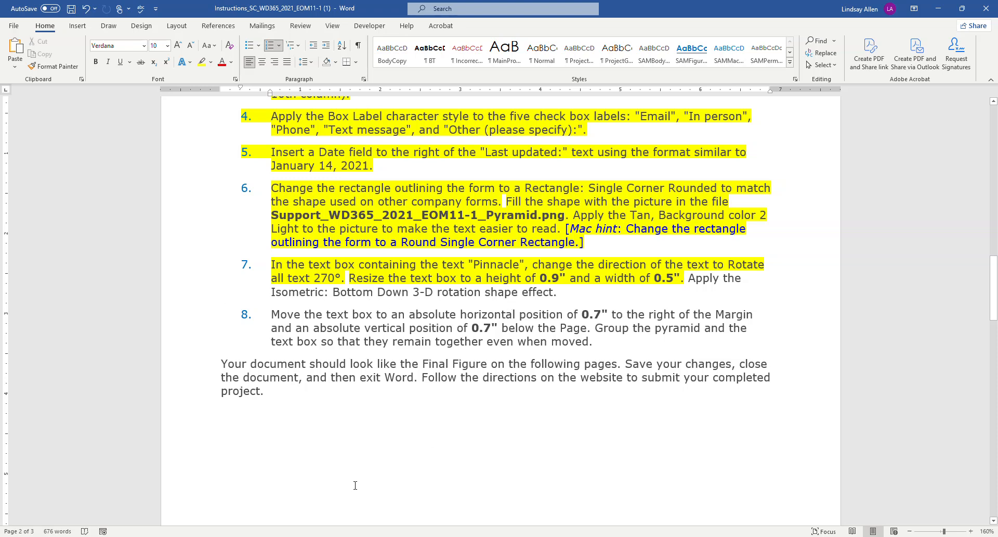
In the survey document, apply the Isometric: Bottom Down 3-D rotation shape effect to the "Pinnacle" text box
mouse_move(294, 536)
click(331, 527)
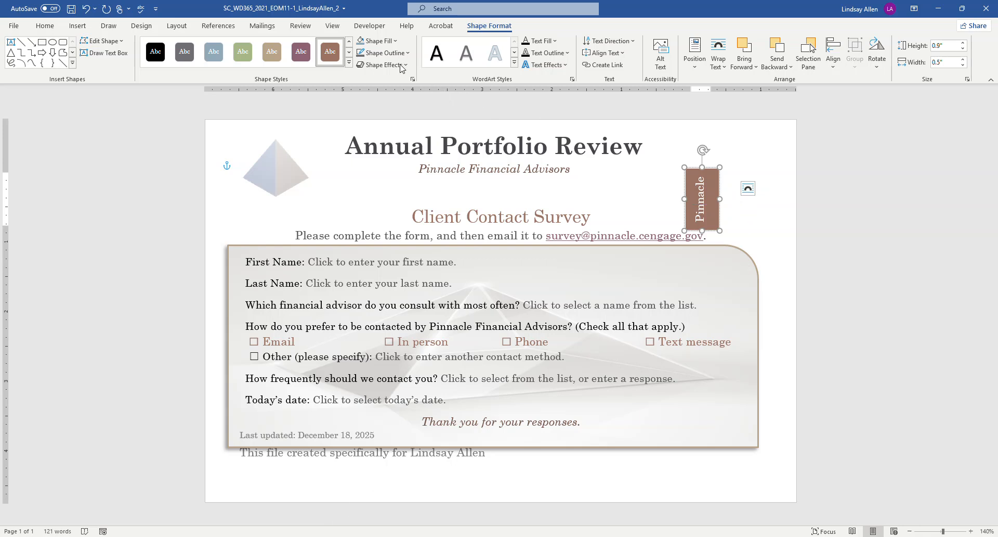
click(386, 66)
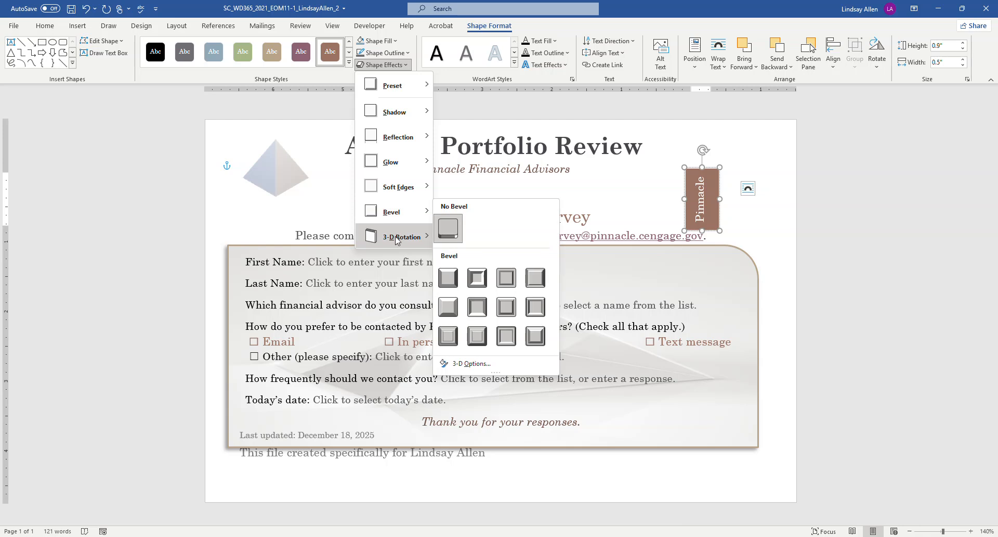
mouse_move(398, 239)
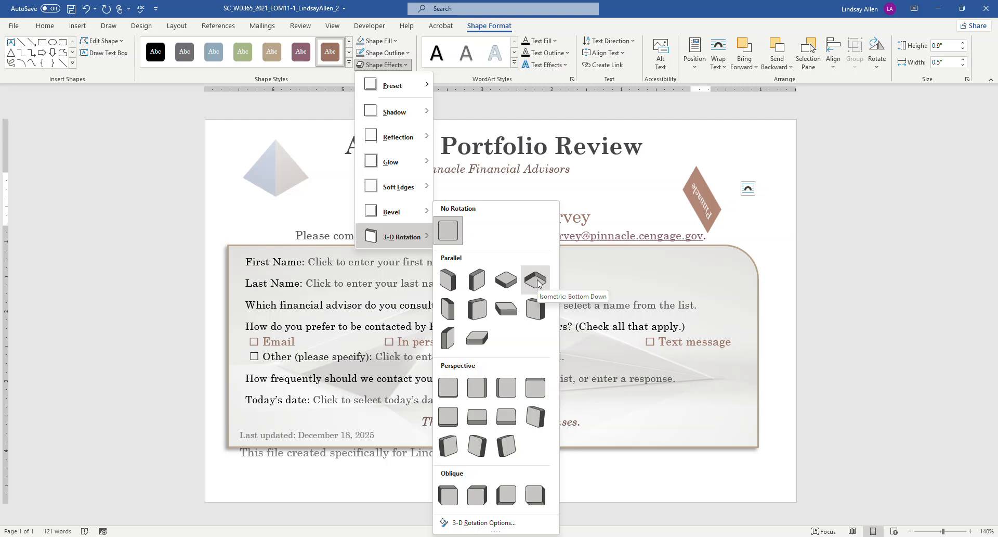
click(538, 282)
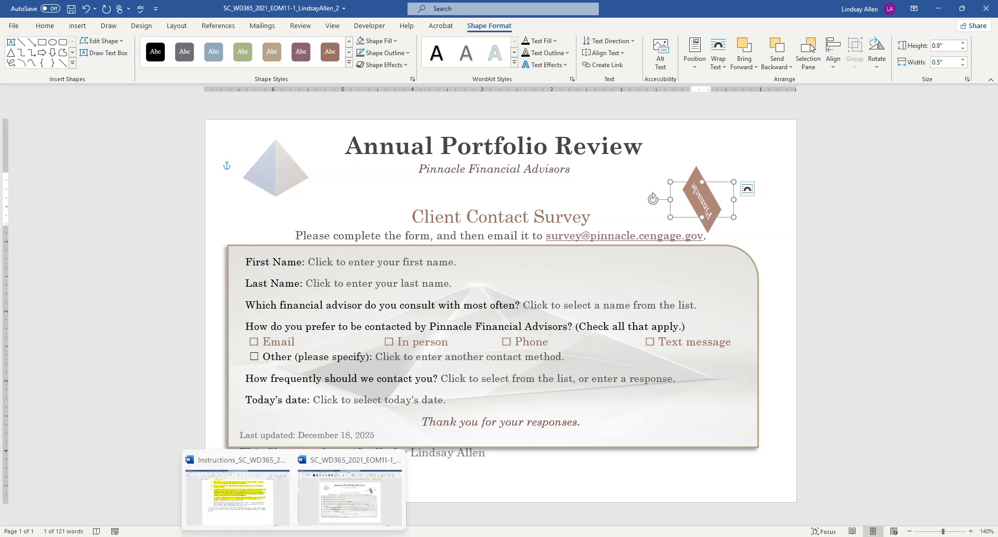
In the instructions document, highlight the last sentence of instruction 7, about the 3-D rotation shape effect, in yellow
click(274, 511)
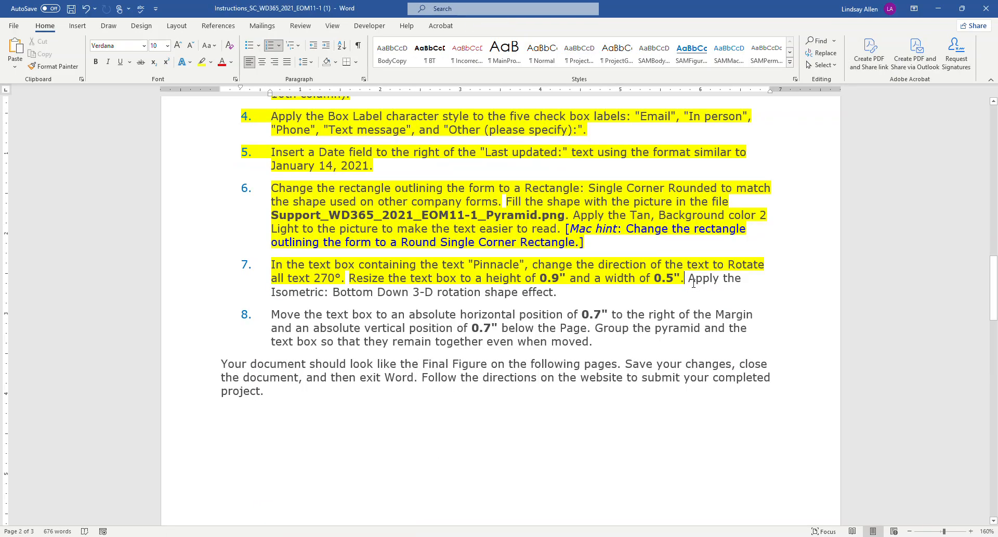
drag(687, 279, 564, 293)
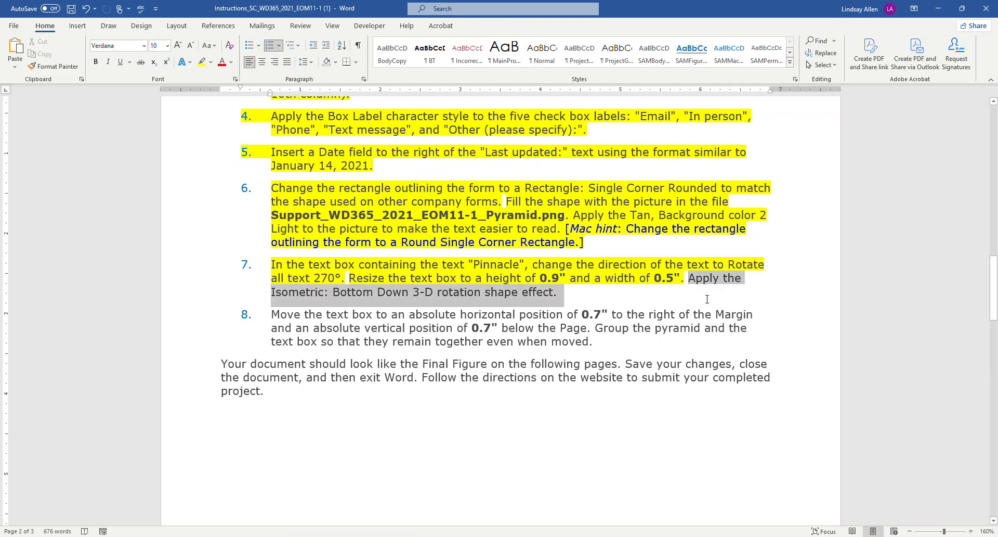
click(201, 62)
click(759, 249)
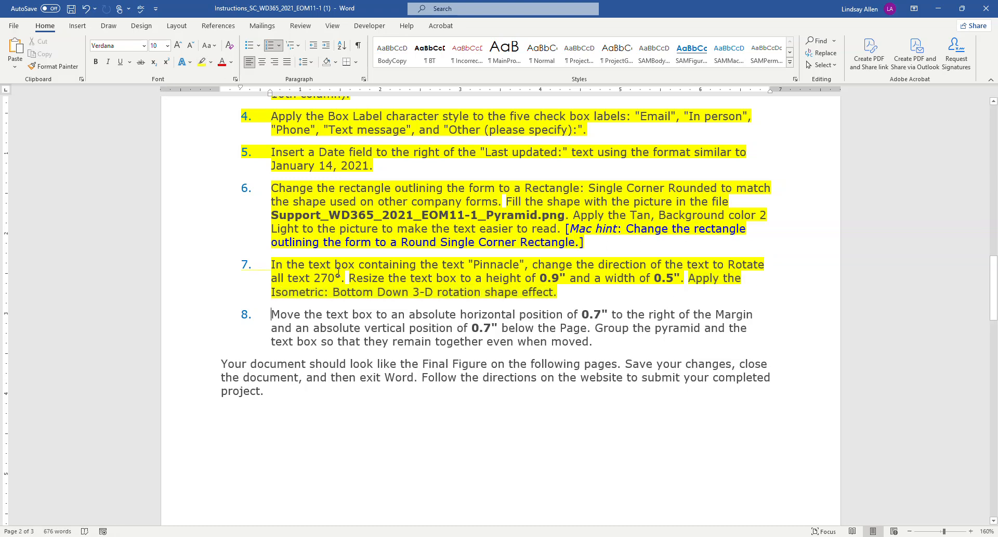
Following instruction 8, set the survey's "Pinnacle" text box to an absolute horizontal position of 0.7" to the right of the Margin
scroll(263, 273, down, 2)
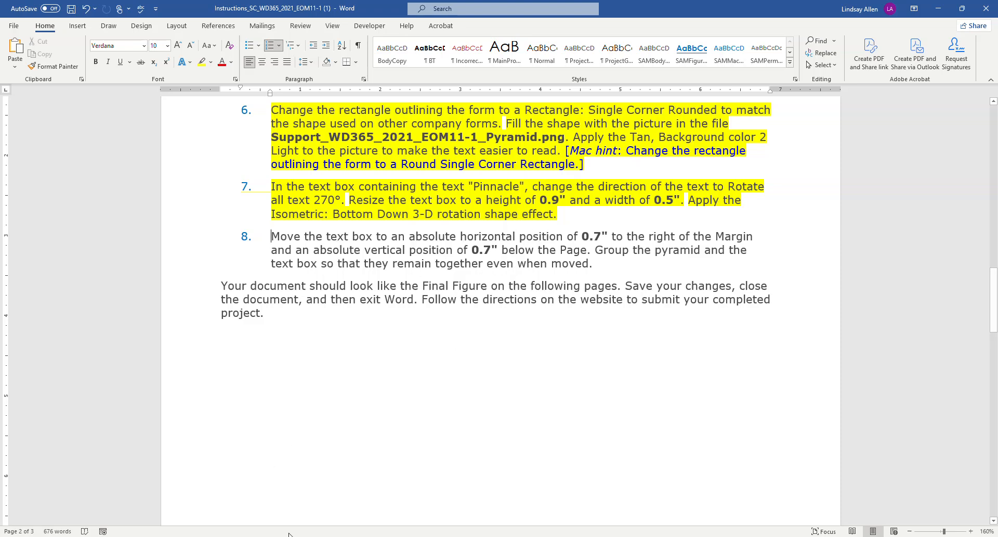
mouse_move(293, 535)
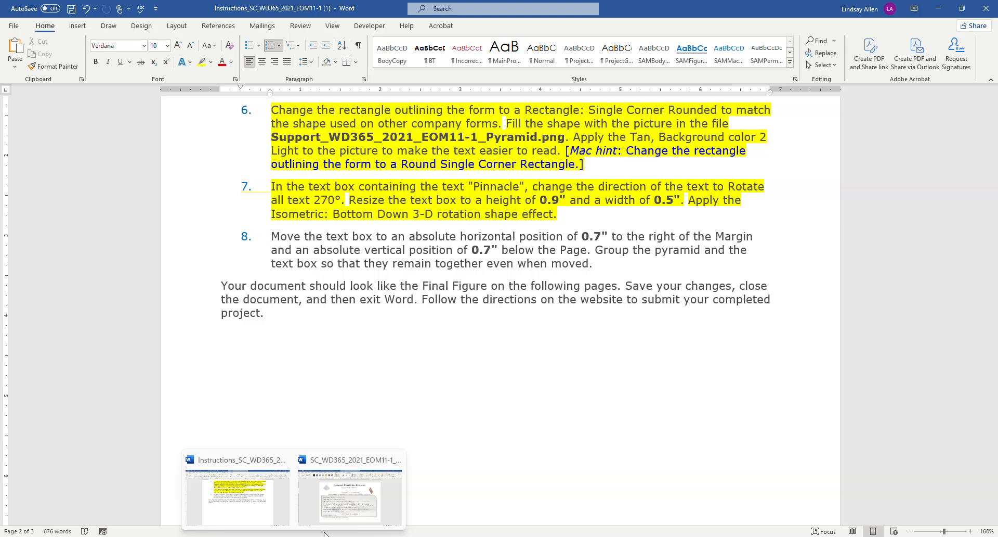
click(327, 524)
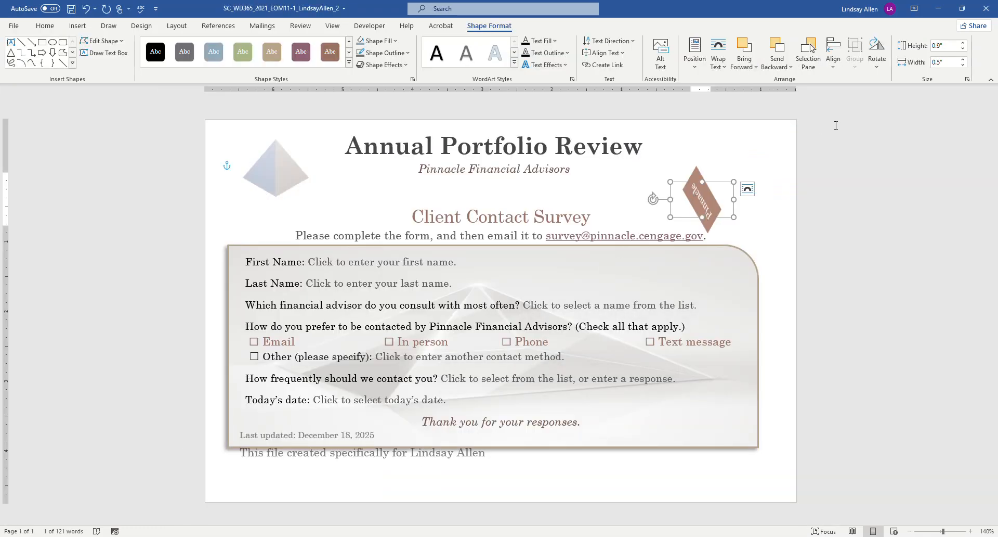
click(967, 80)
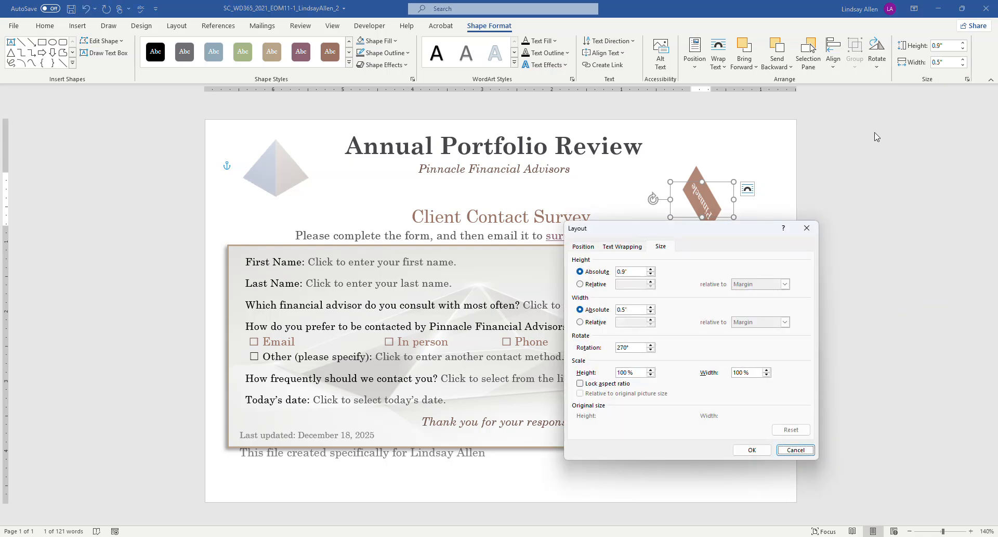
click(584, 246)
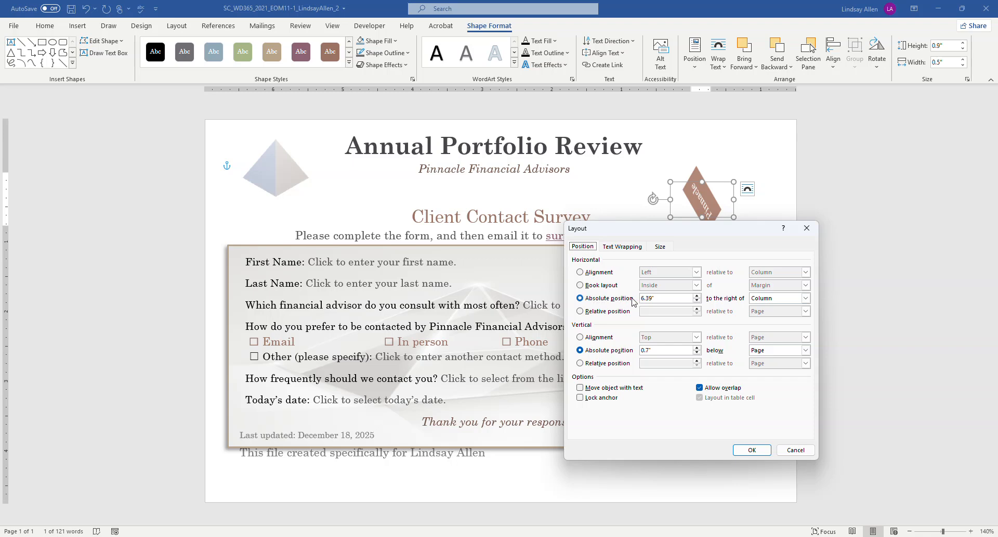
drag(659, 298, 600, 299)
text(7)
key(BackSpace)
text(.7)
click(806, 298)
click(788, 306)
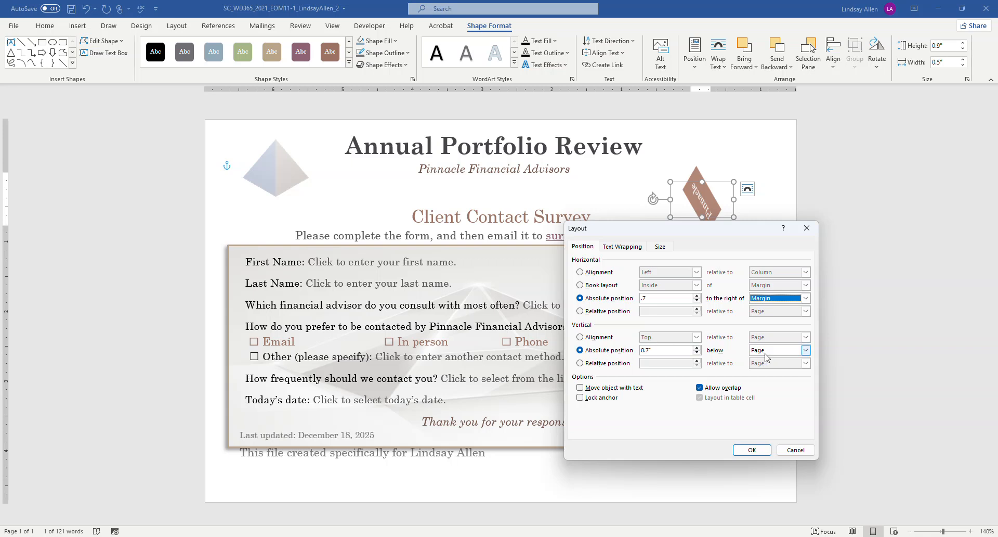
click(750, 450)
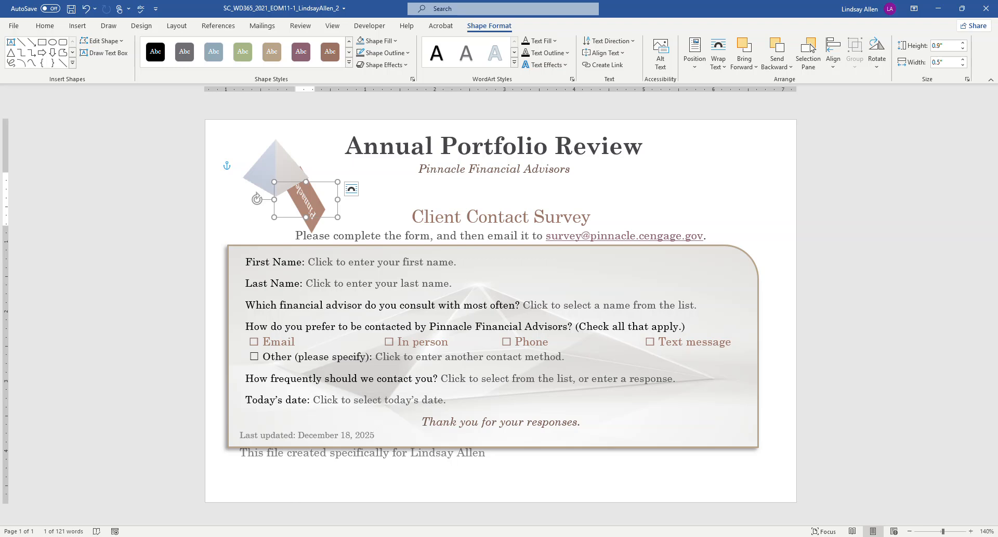
Recheck instruction 8 in the instructions document, and in the survey group the pyramid with the "Pinnacle" text box
mouse_move(294, 535)
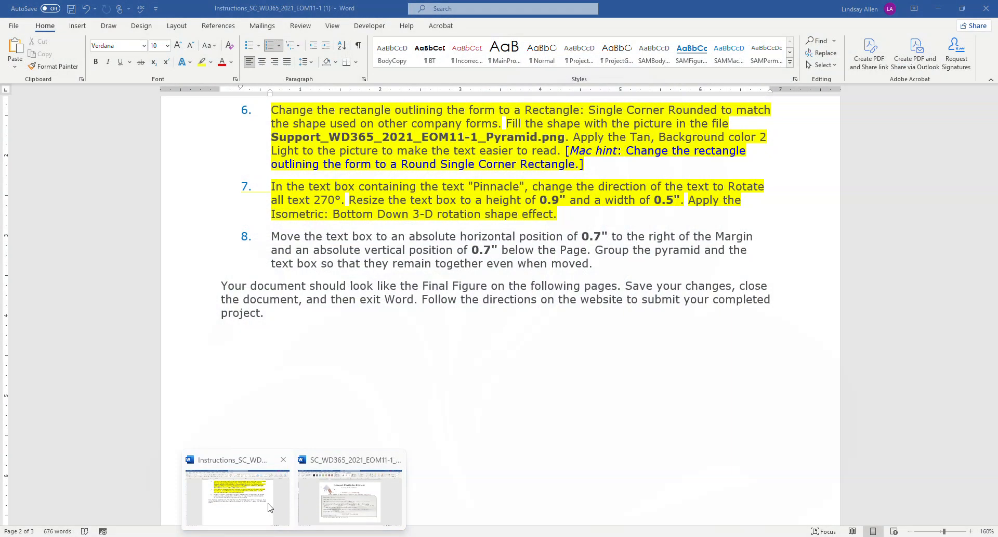
click(267, 517)
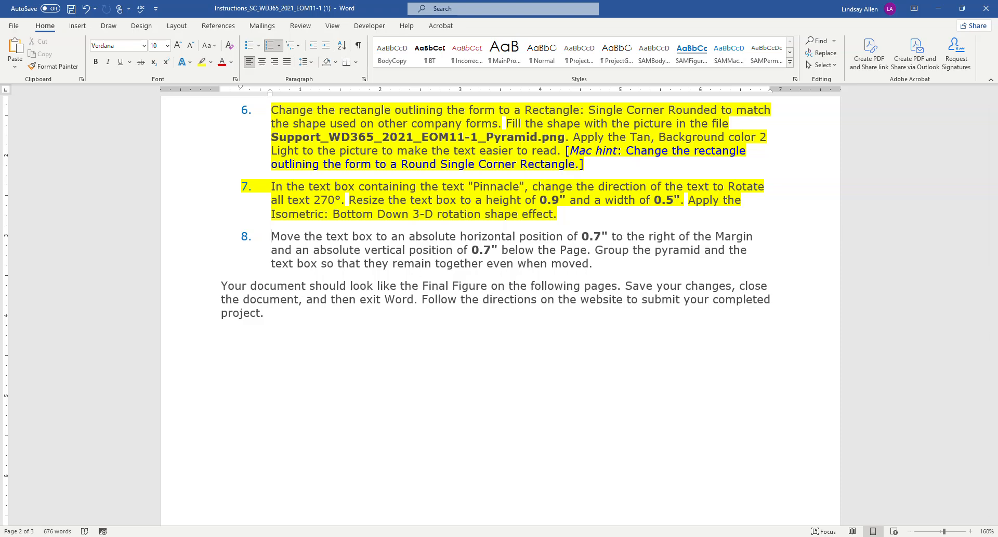
mouse_move(294, 534)
click(346, 507)
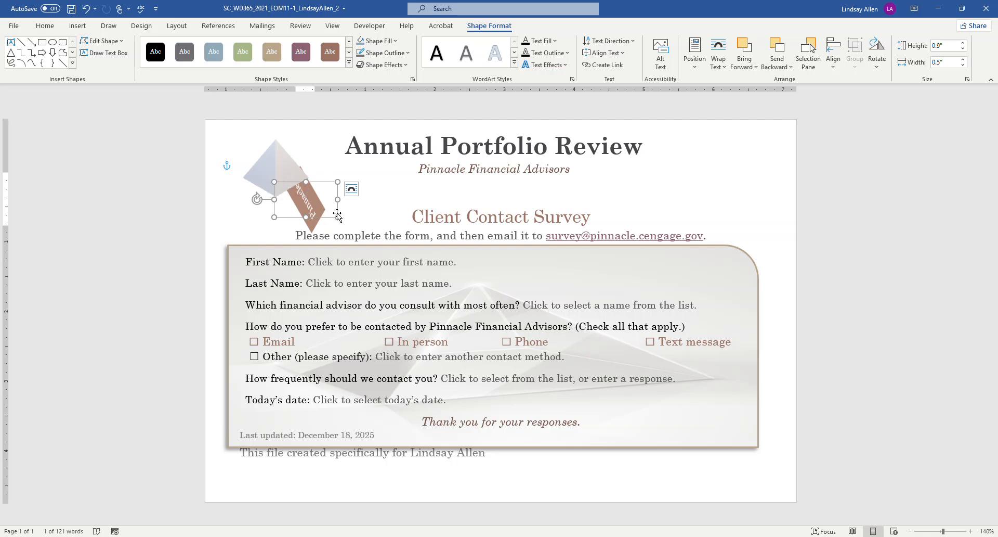
shift+click(273, 159)
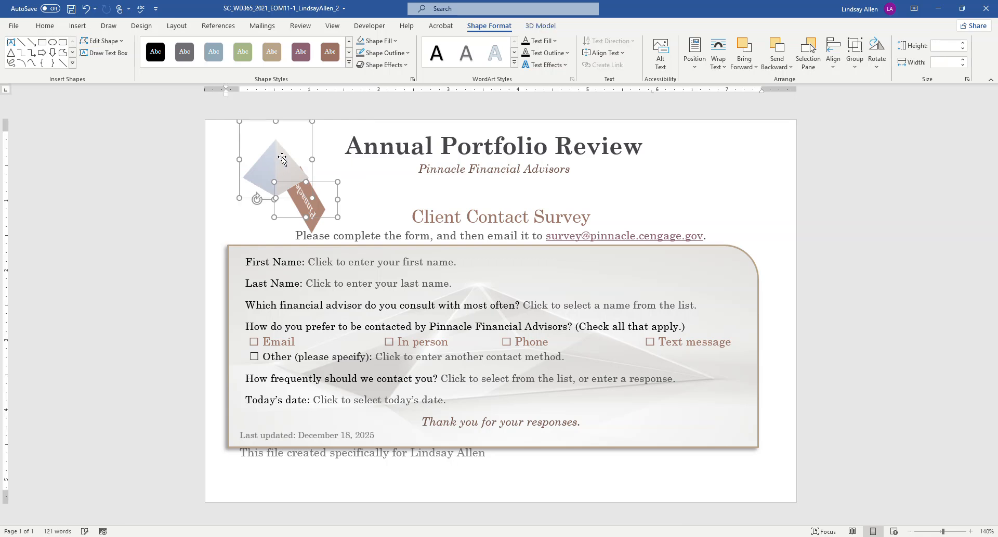
click(859, 62)
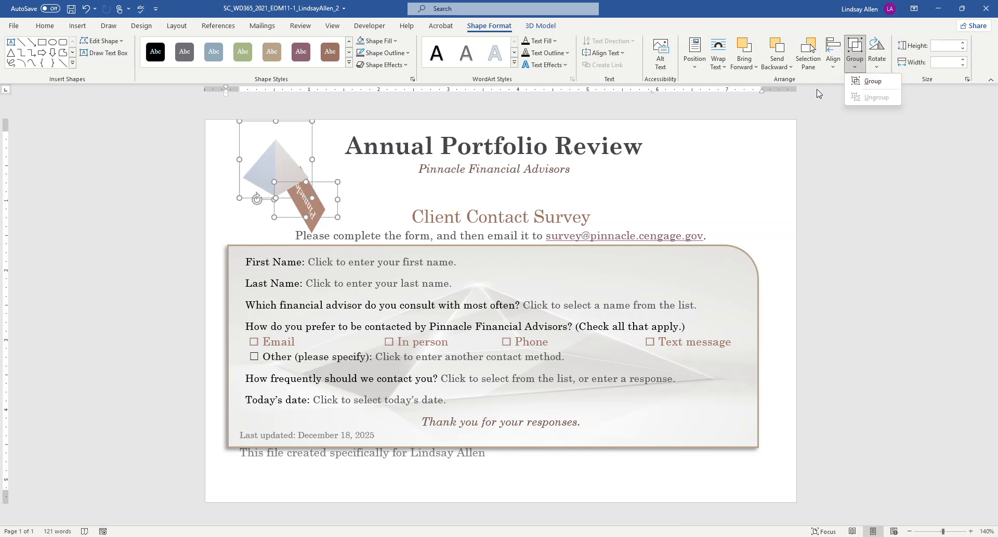
click(873, 81)
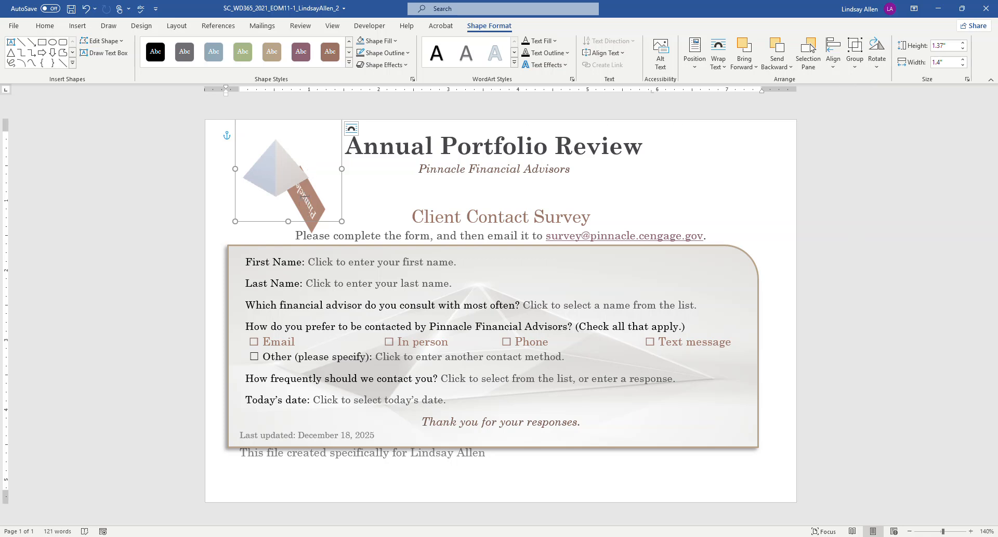
mouse_move(291, 535)
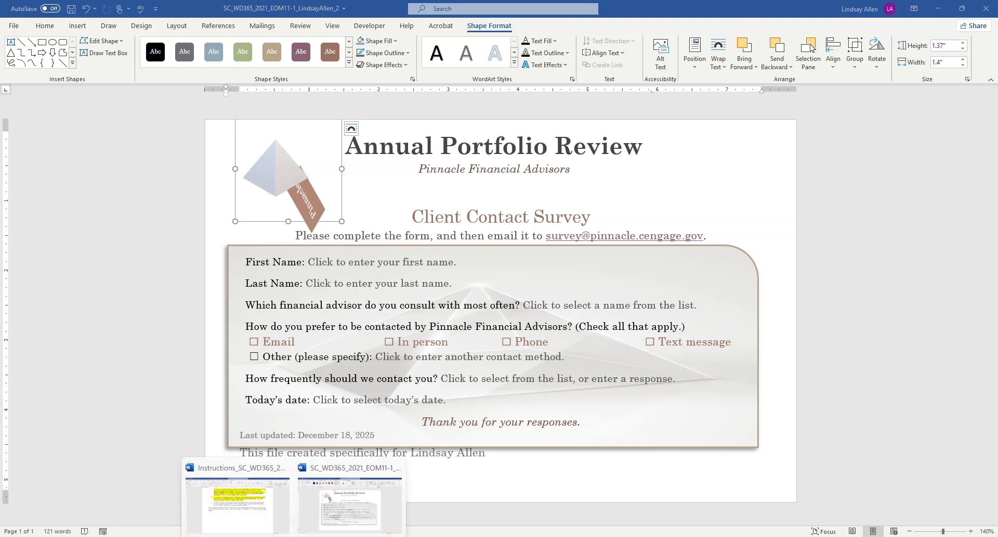
In the instructions document, check the Final Figure and reread instructions 7 and 8 about the "Pinnacle" text box
click(274, 494)
scroll(379, 343, down, 15)
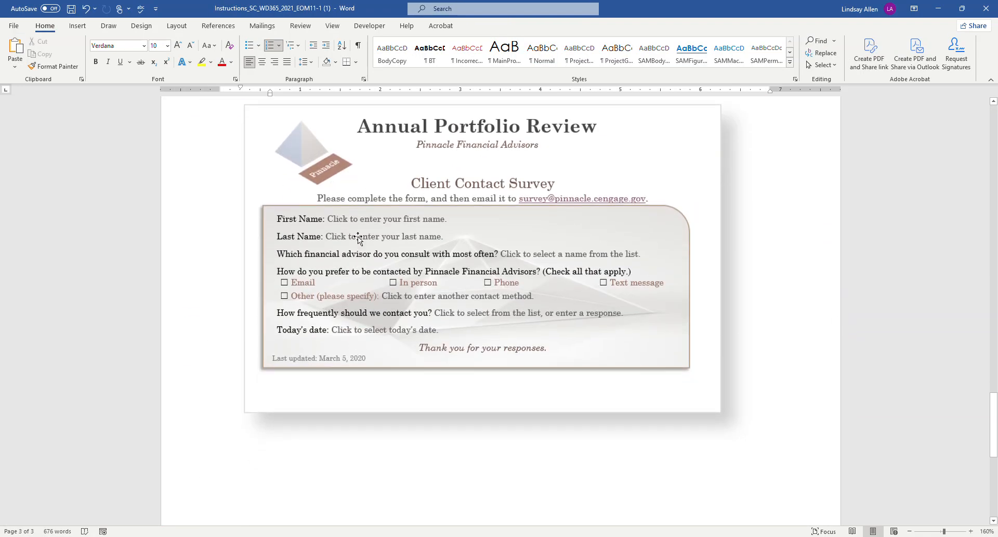
scroll(347, 237, up, 3)
scroll(357, 236, up, 15)
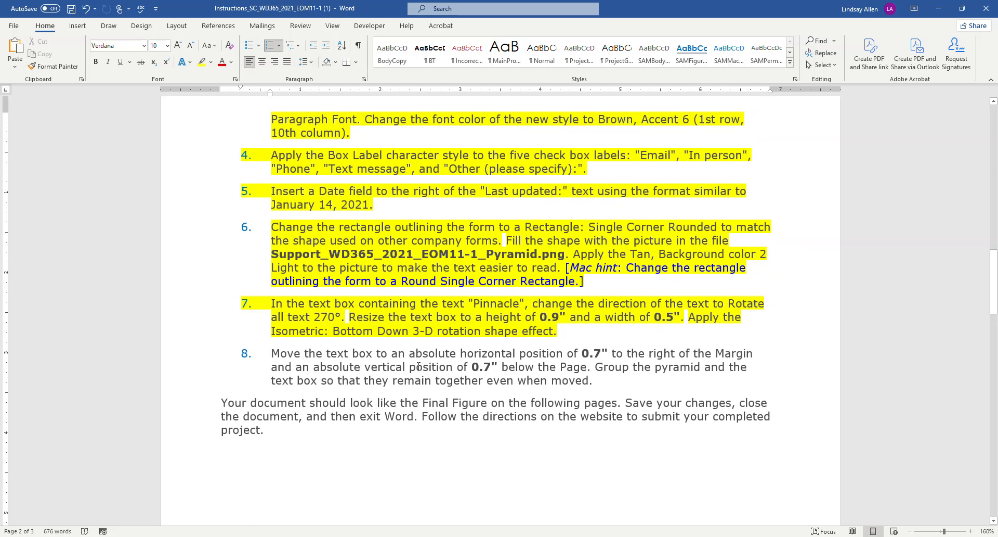
scroll(419, 366, up, 1)
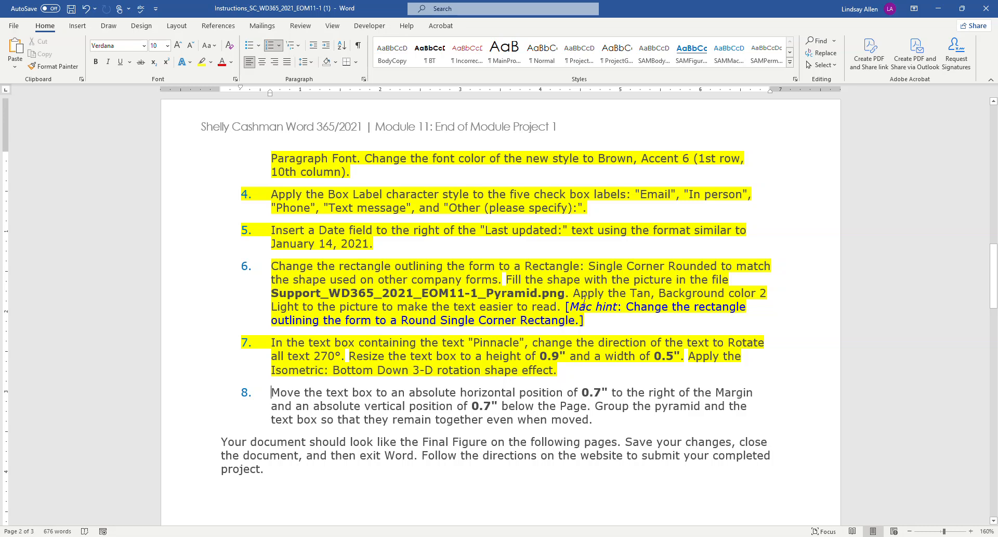
scroll(586, 302, down, 1)
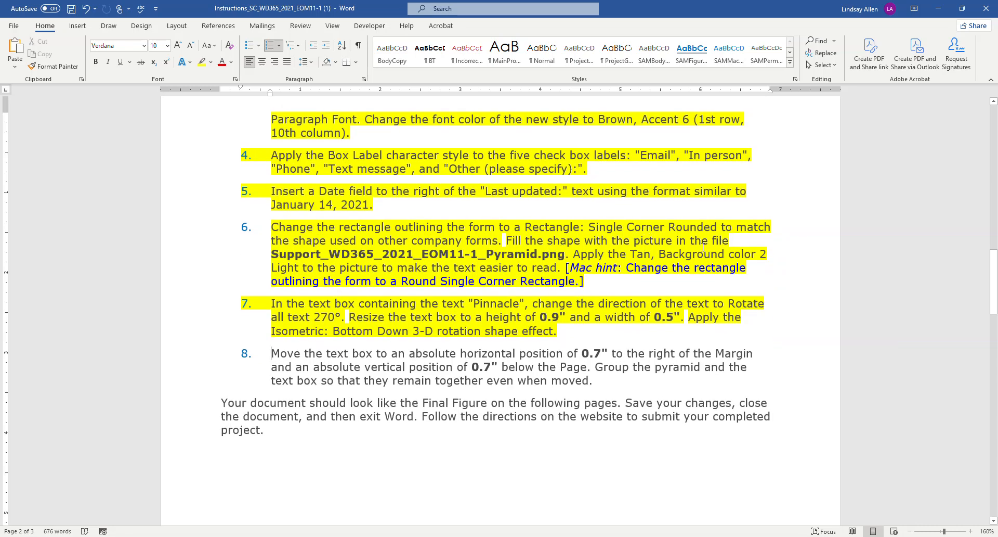
scroll(481, 258, down, 2)
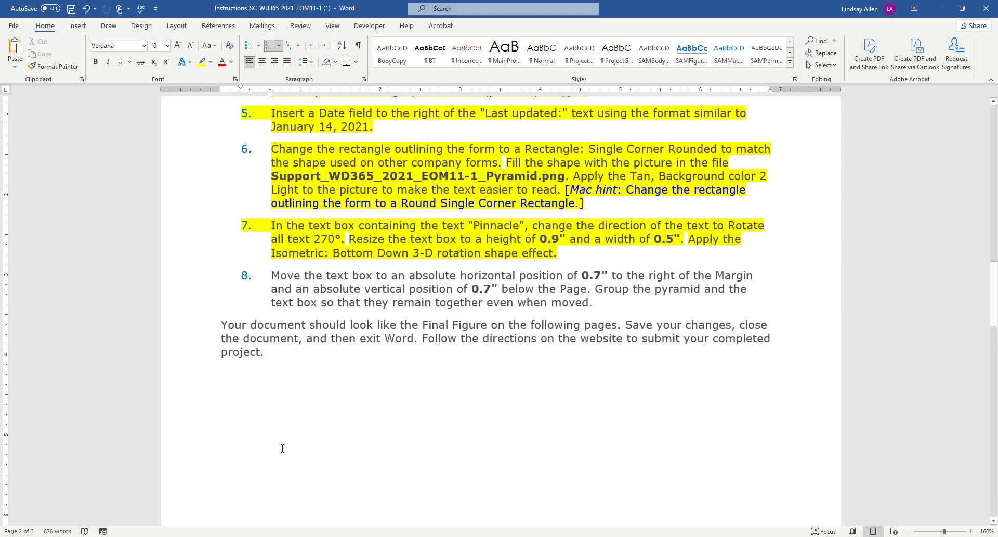
Switch to the survey and reapply the Rotate all text 270° direction to the "Pinnacle" text box
mouse_move(294, 530)
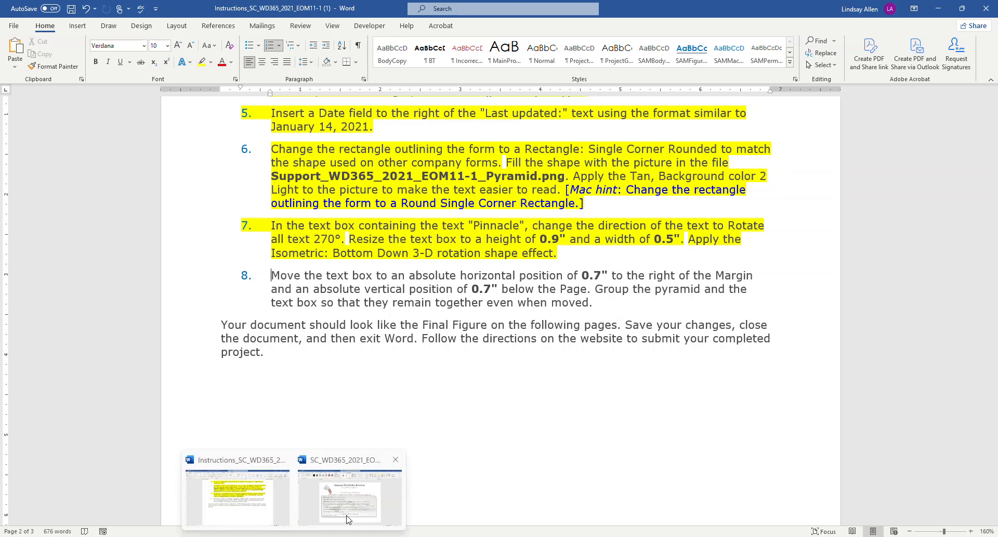
click(338, 492)
click(304, 197)
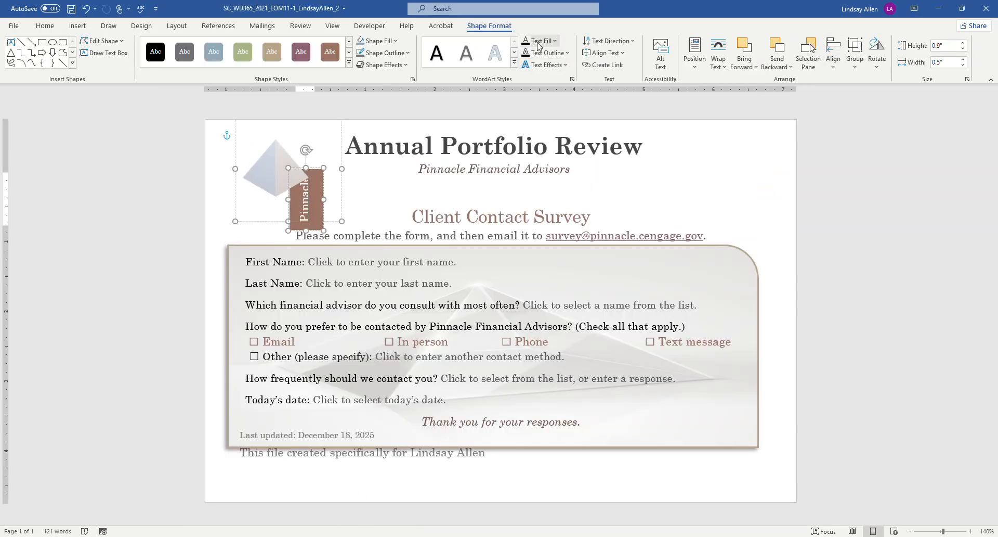
click(609, 41)
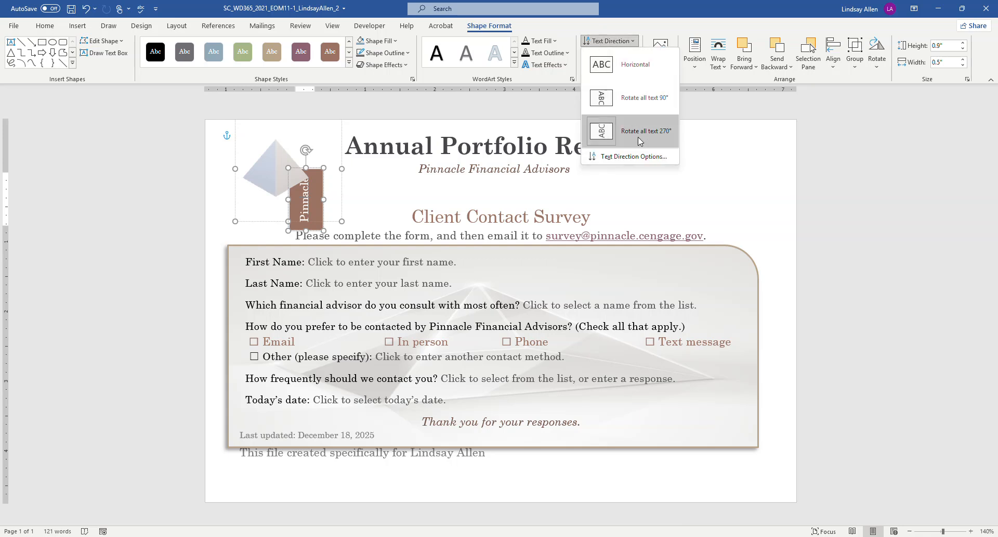
click(657, 132)
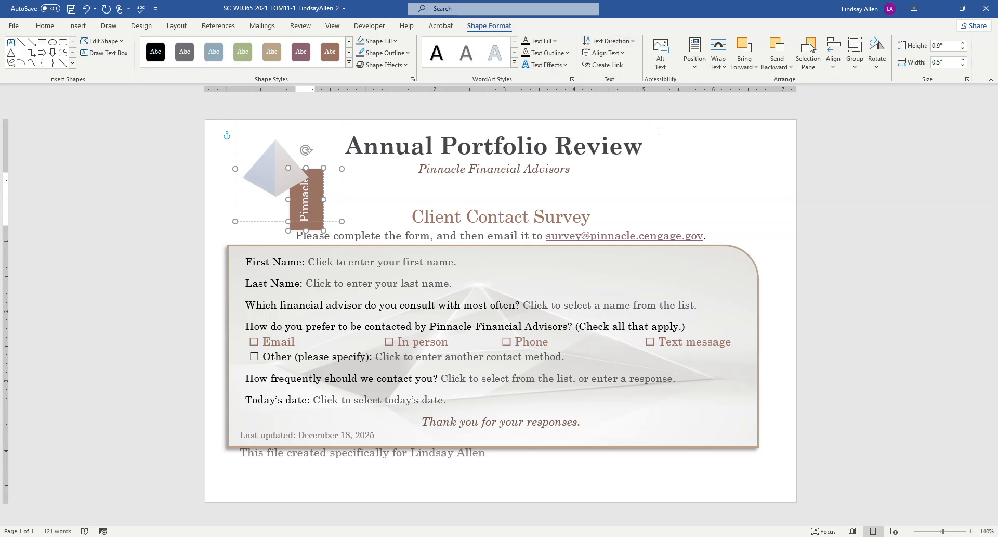
Compare the "Pinnacle" text box's size and 3-D effect requirements in instruction 7 with the survey document
mouse_move(295, 535)
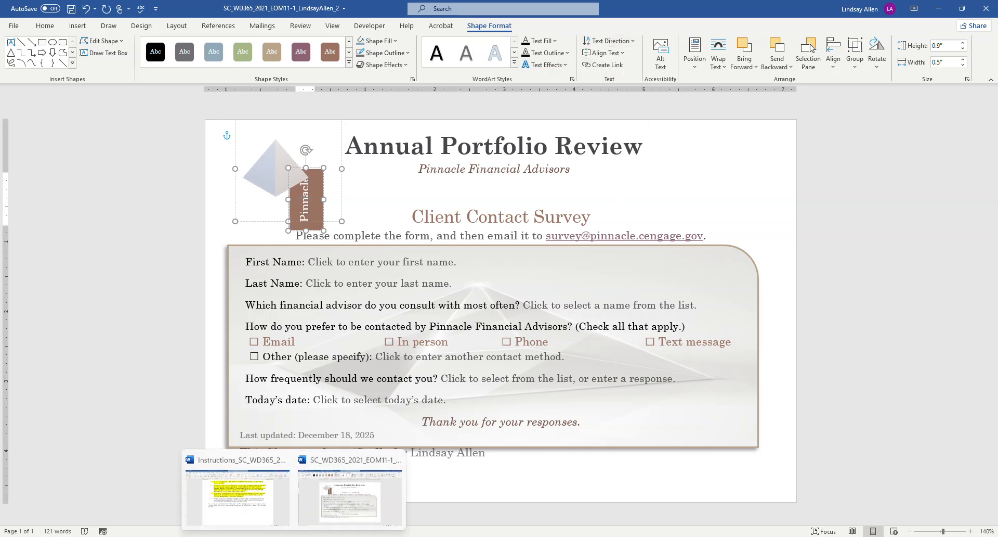
click(258, 513)
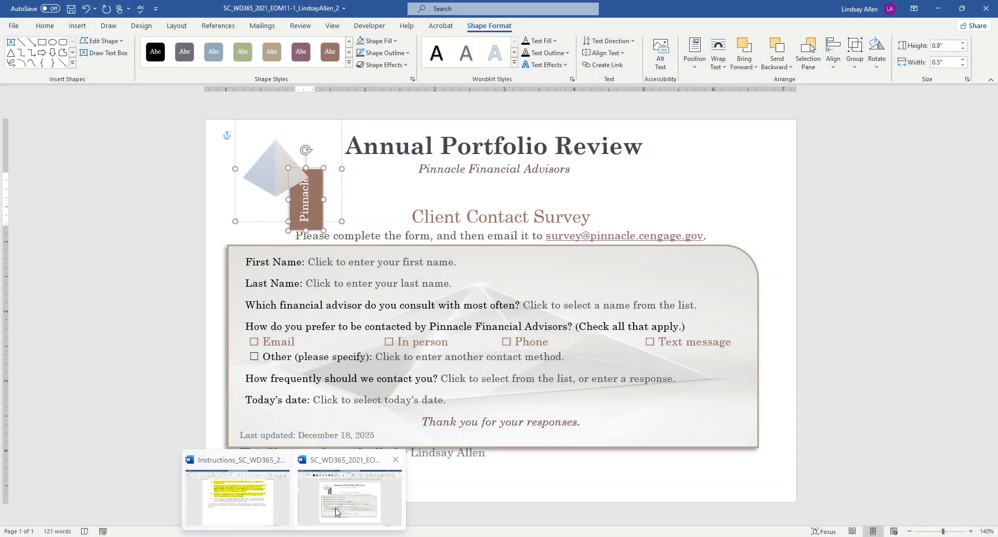
click(335, 509)
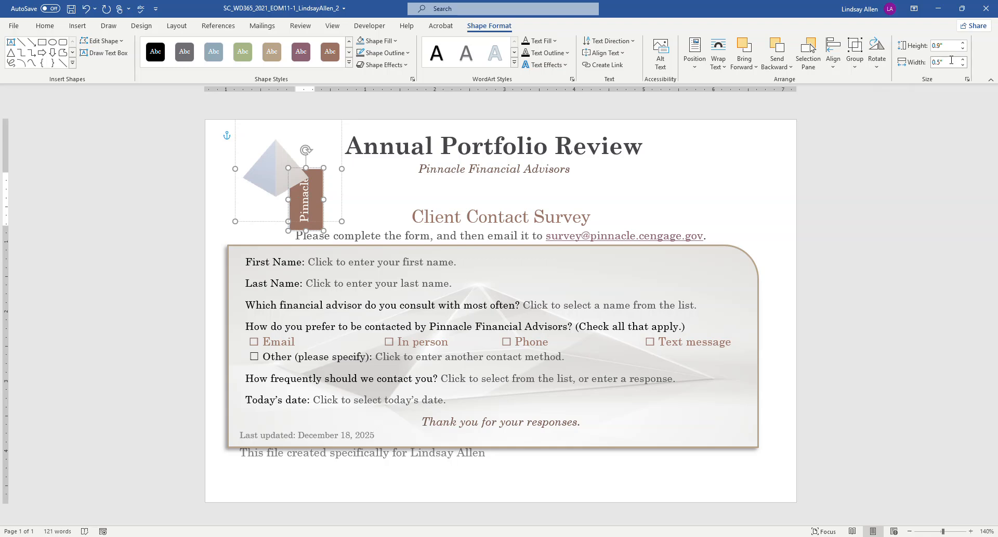
mouse_move(294, 536)
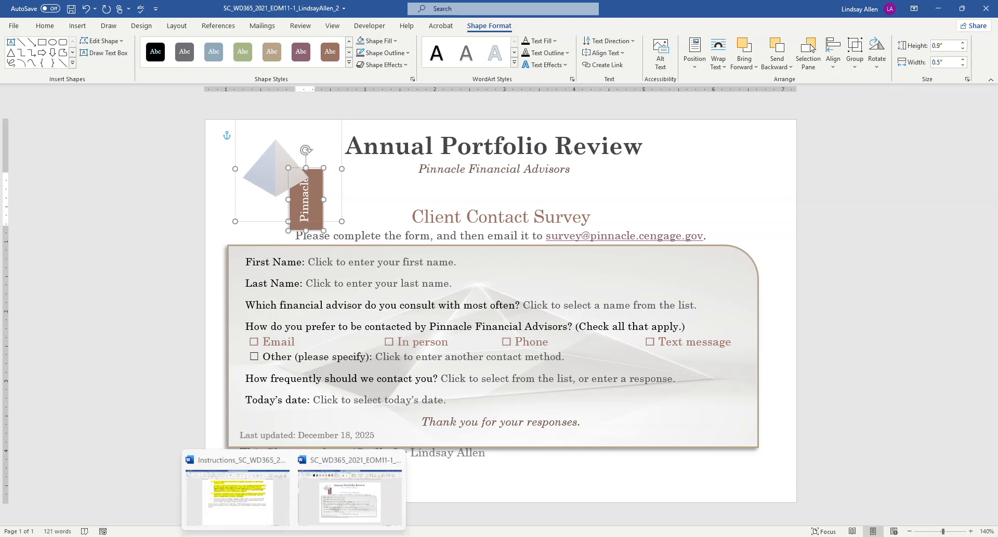
click(253, 522)
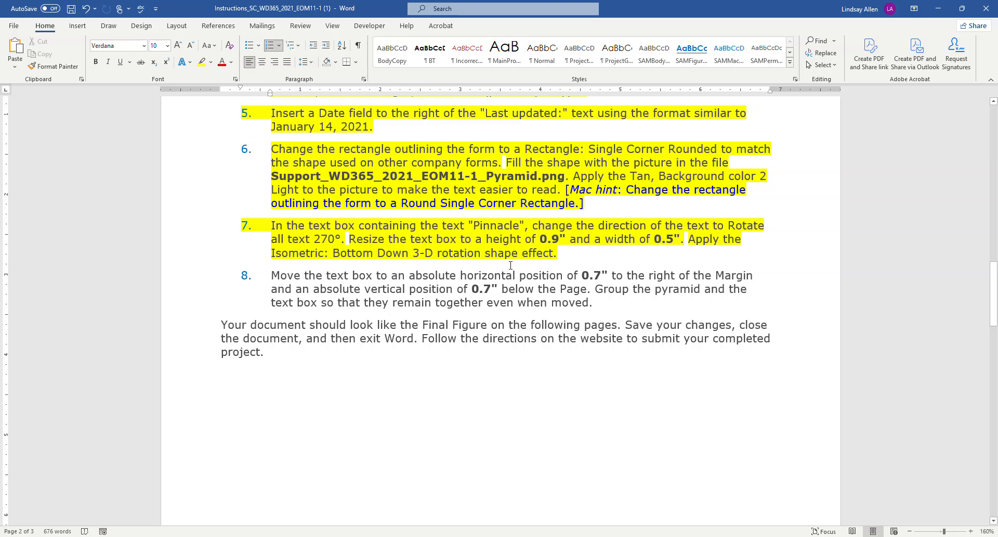
mouse_move(294, 536)
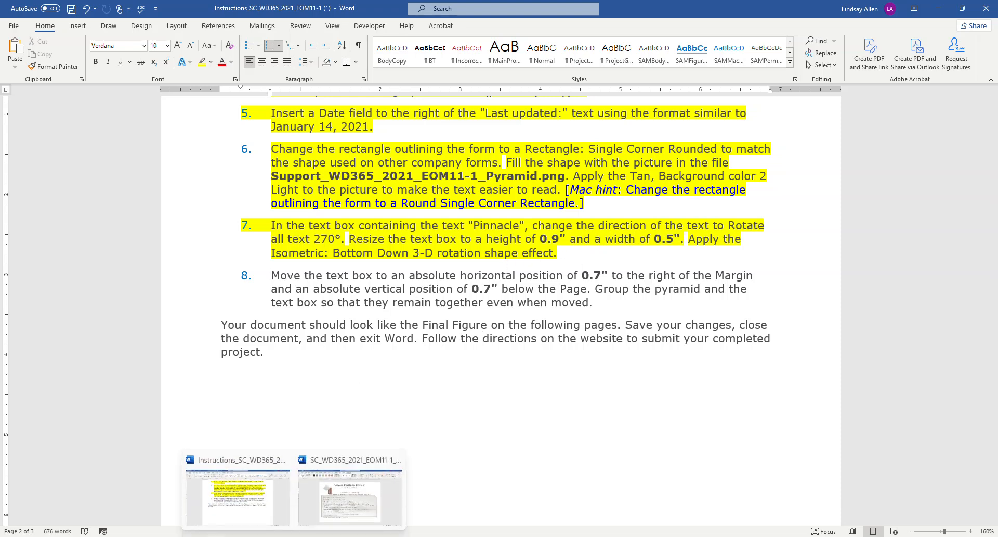
click(347, 504)
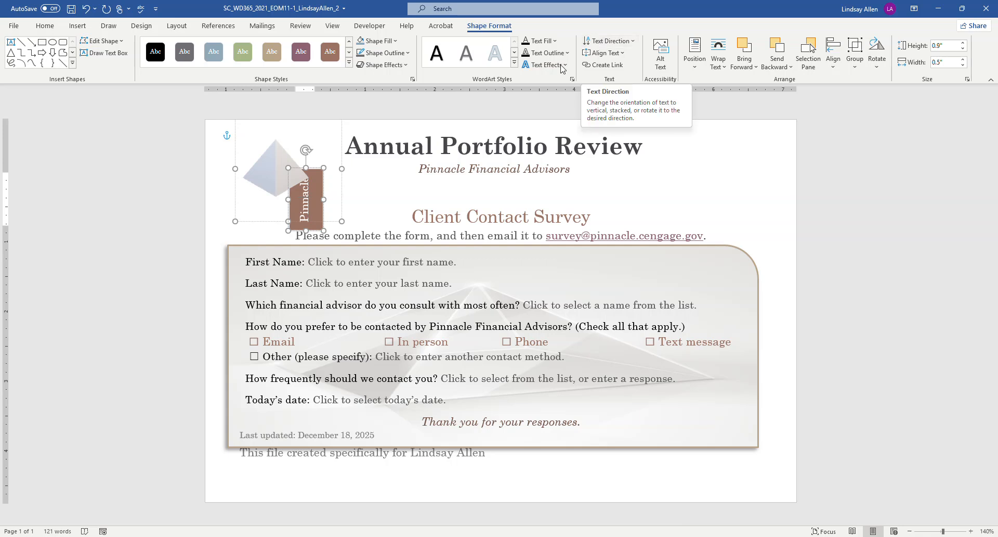
click(369, 216)
click(308, 203)
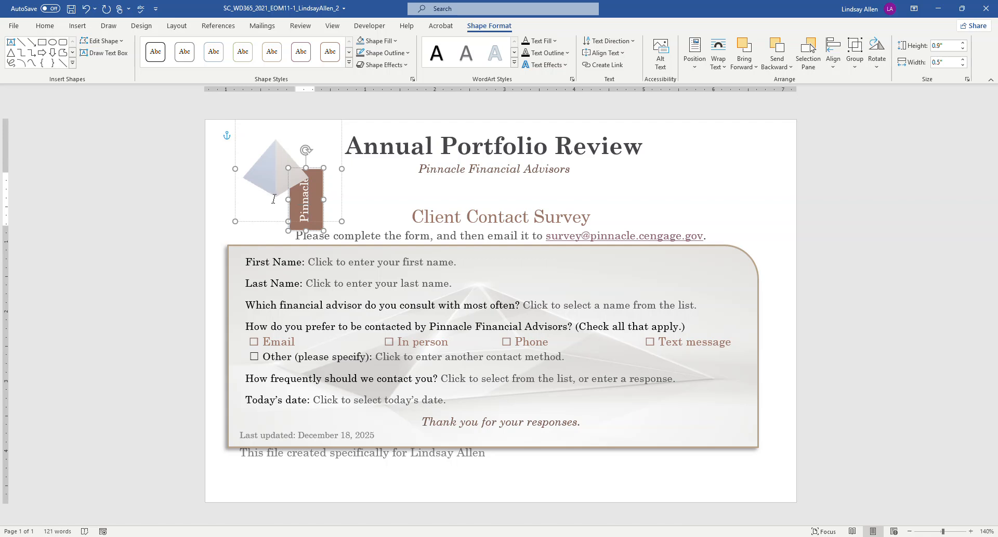
click(853, 223)
click(307, 208)
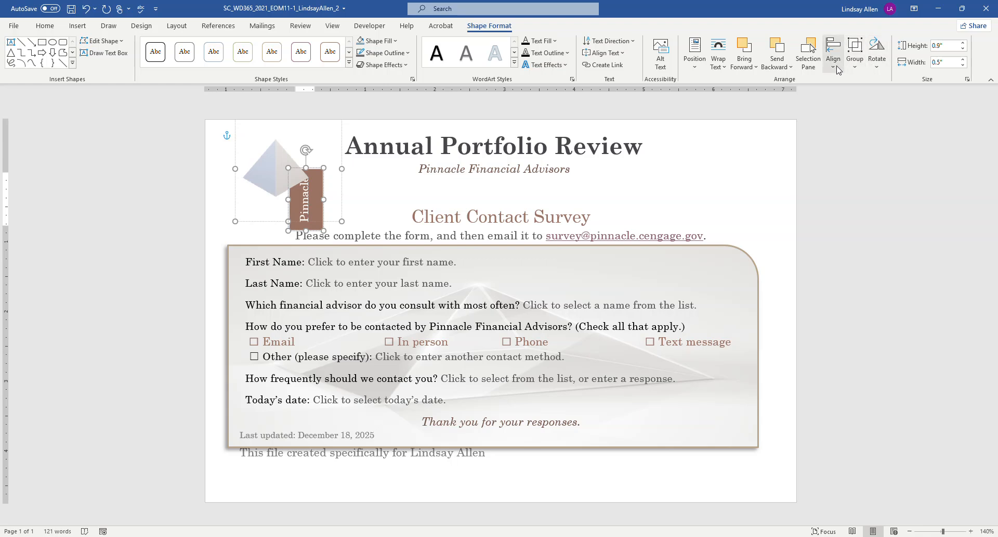
click(365, 212)
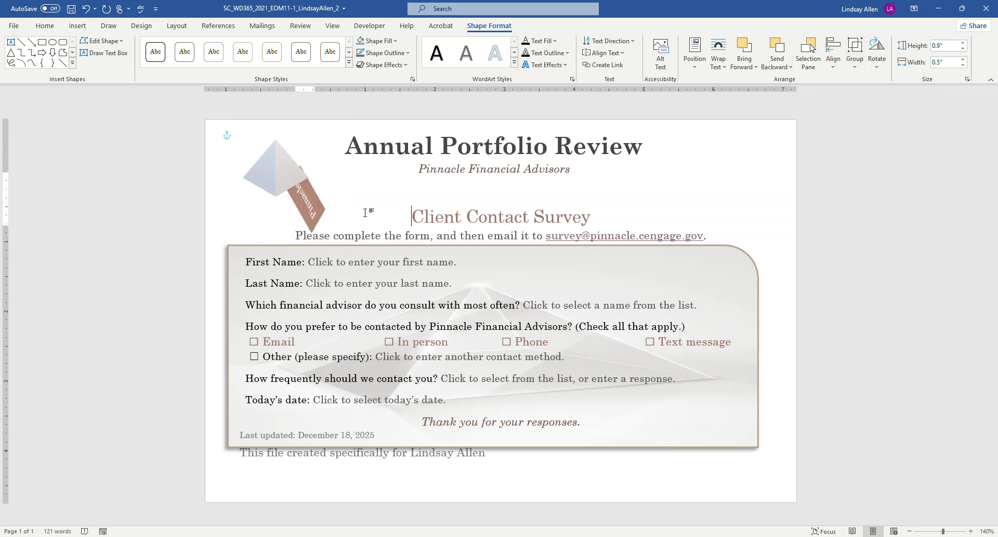
Compare the survey's logo orientation with the Final Figure, and reread instruction 7 in the instructions document
mouse_move(294, 536)
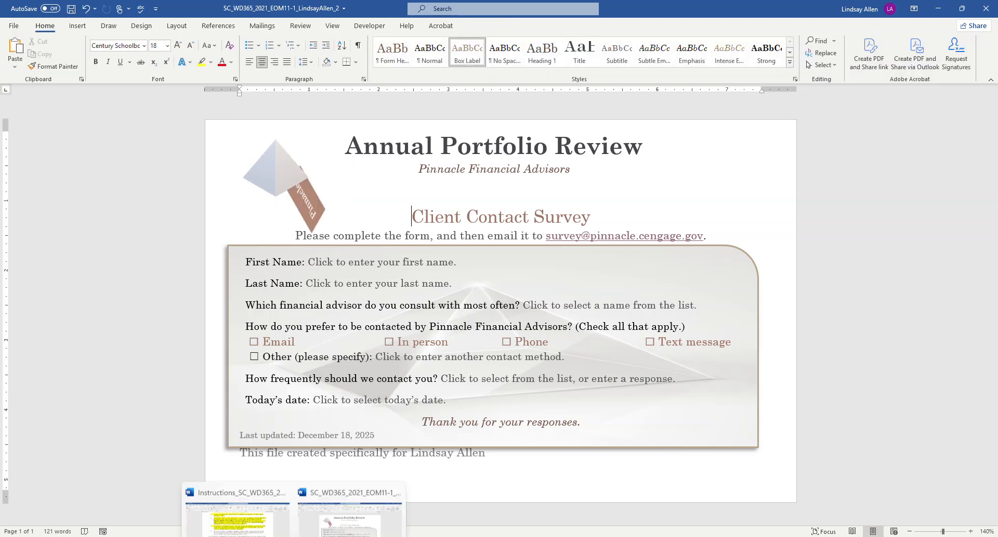
click(231, 496)
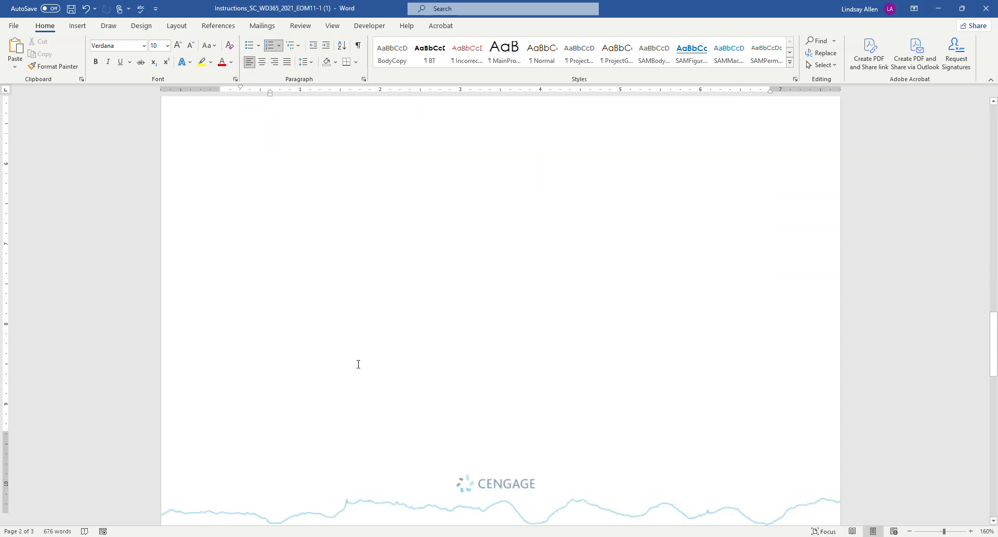
scroll(358, 364, down, 8)
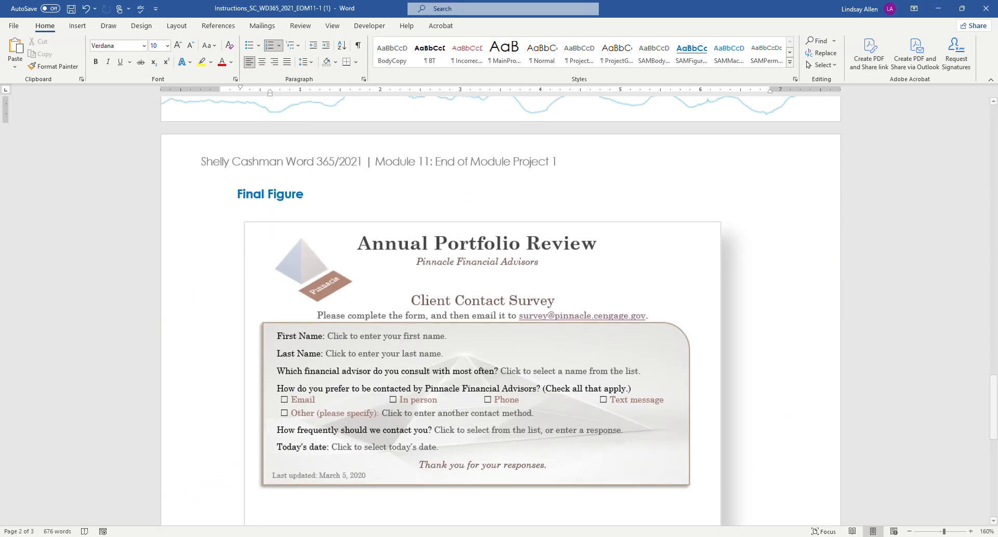
mouse_move(312, 533)
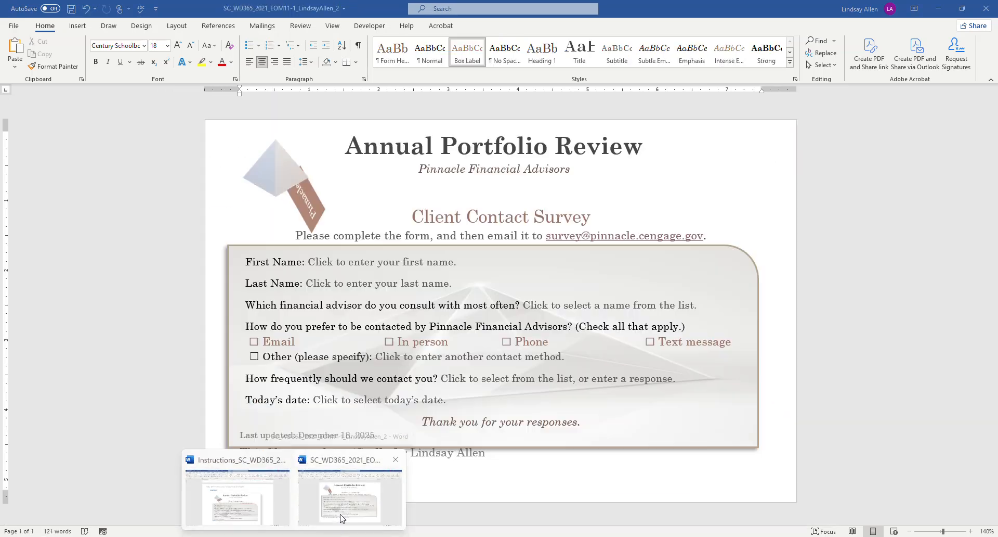
click(338, 512)
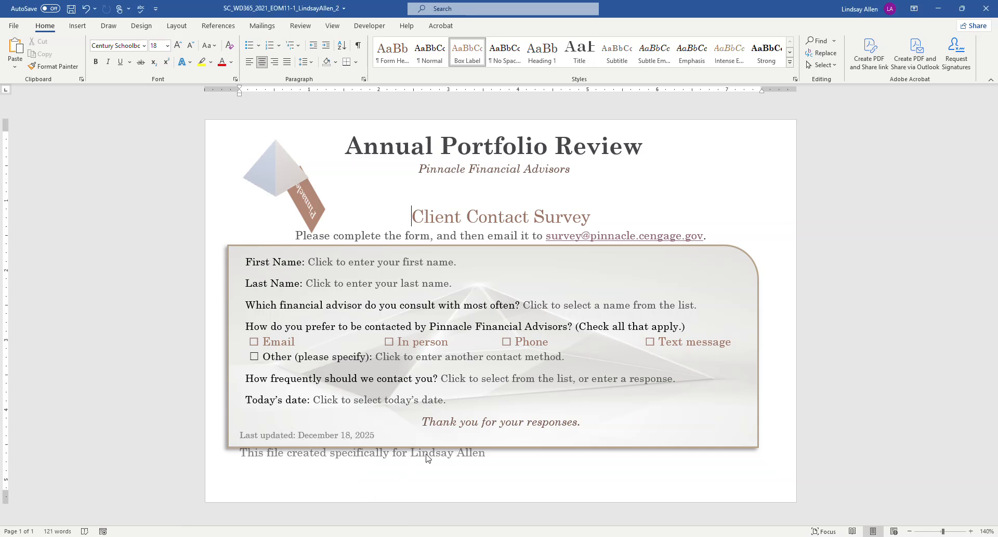
mouse_move(312, 533)
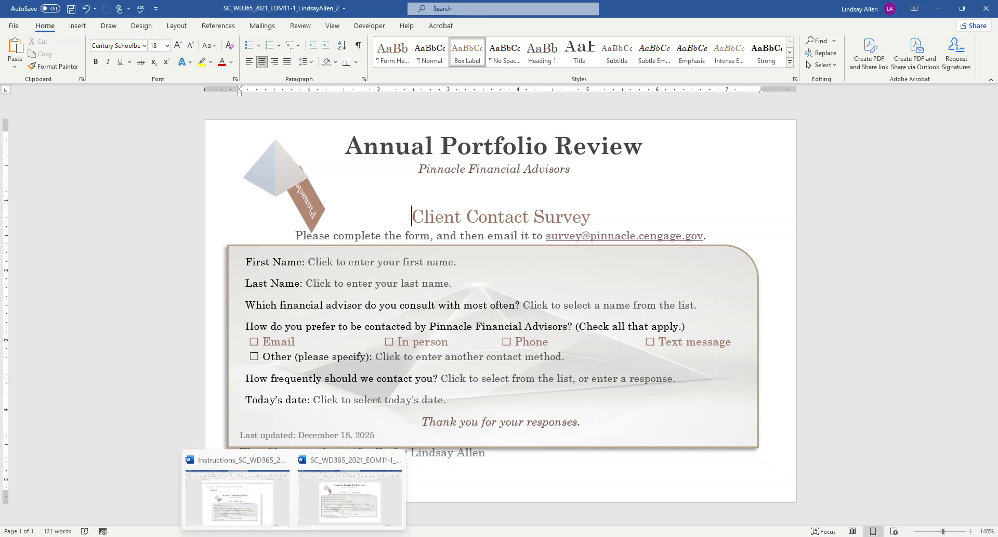
click(254, 525)
scroll(465, 427, up, 10)
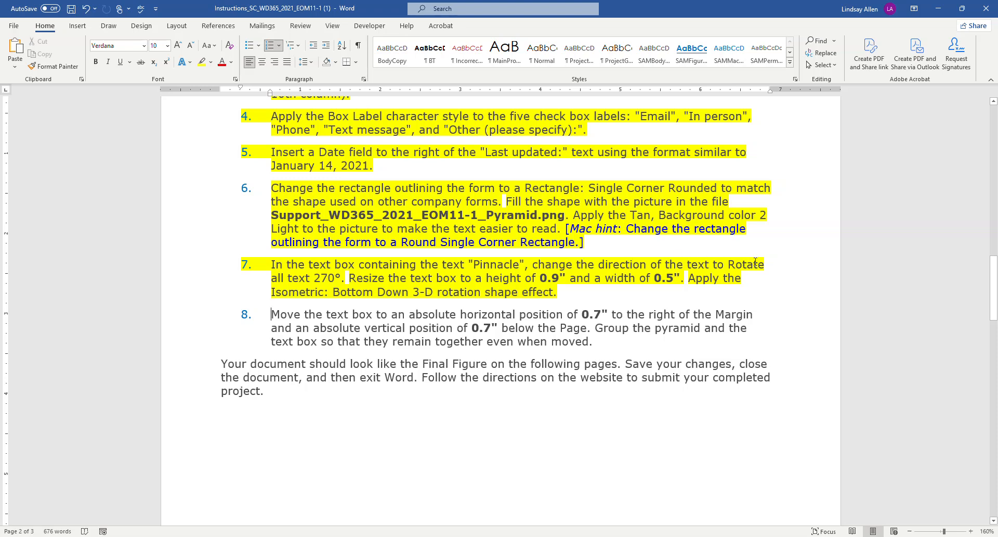
Switch to the survey and ungroup the pyramid and the "Pinnacle" text box
mouse_move(312, 533)
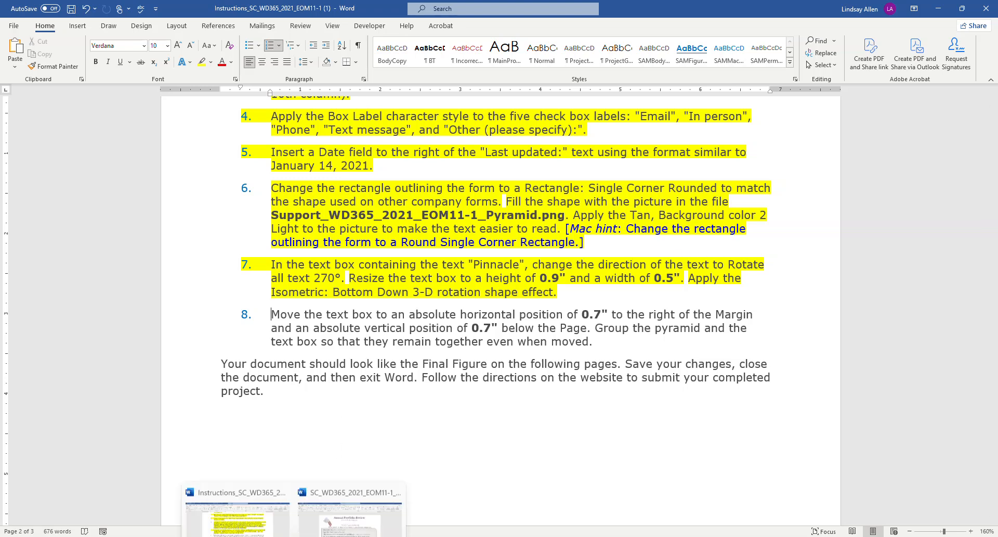
click(359, 495)
click(306, 219)
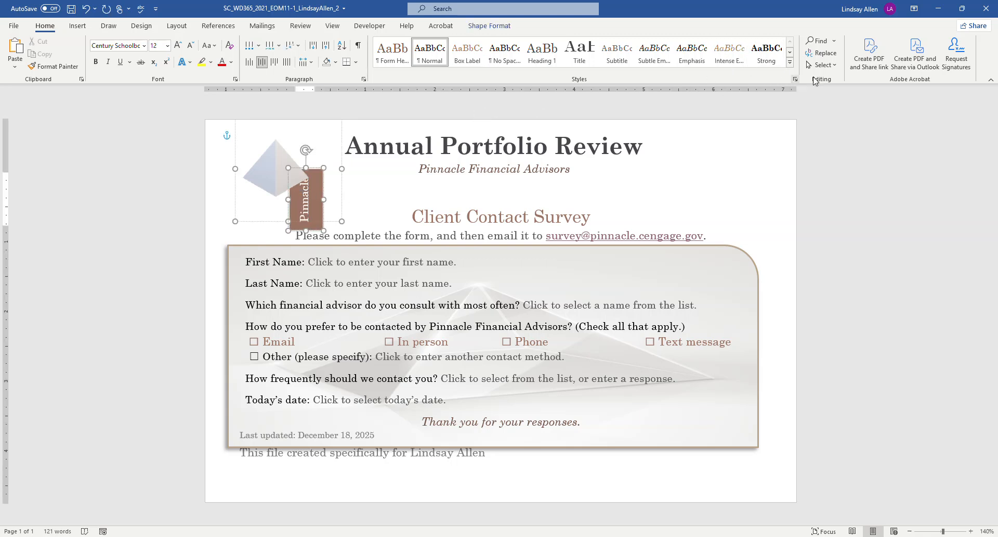
click(489, 25)
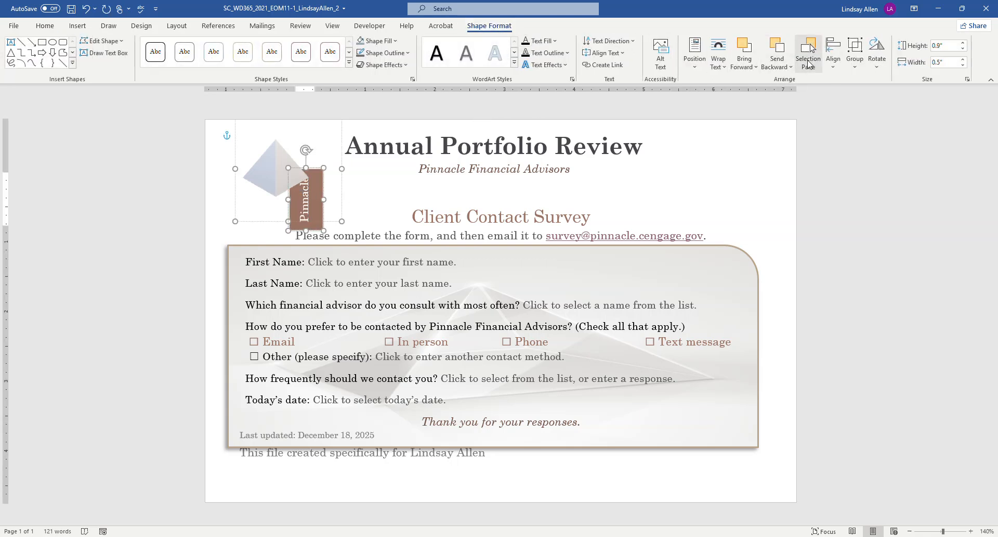
click(855, 63)
click(875, 98)
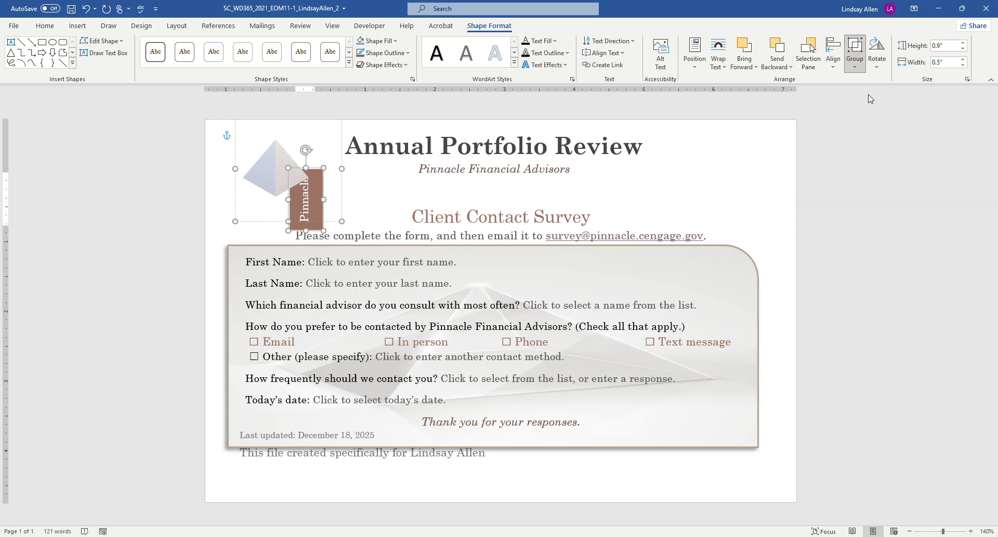
click(371, 195)
Reduce the "Pinnacle" text box's rotation angle in its layout settings so its orientation matches the Final Figure
click(312, 198)
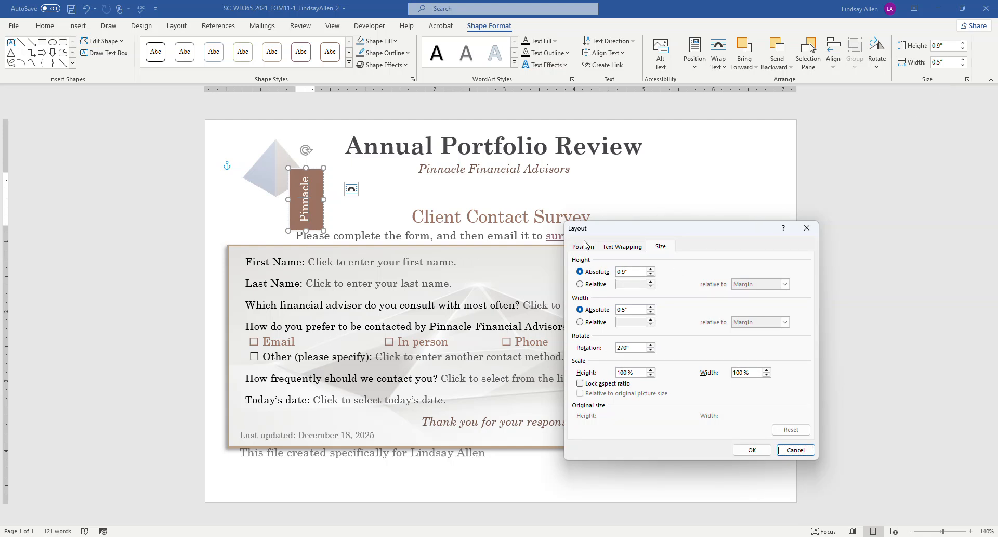
click(651, 349)
click(651, 350)
click(650, 349)
click(651, 349)
click(651, 349)
click(651, 349)
click(650, 350)
click(650, 349)
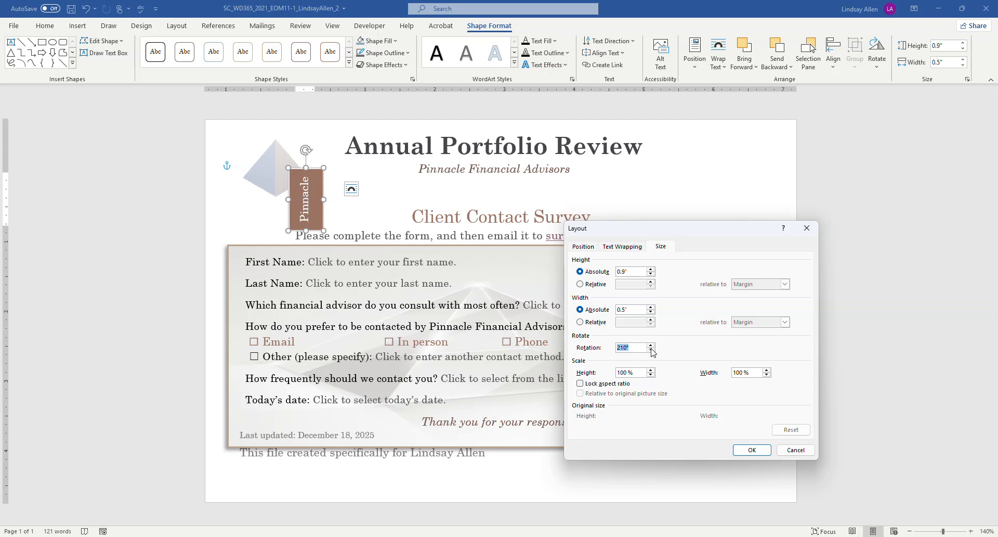
drag(650, 350, 650, 349)
drag(651, 349, 651, 350)
click(651, 349)
click(651, 349)
click(651, 349)
click(651, 350)
click(651, 349)
click(651, 349)
click(650, 350)
click(651, 350)
click(651, 350)
drag(651, 351, 650, 350)
click(651, 344)
click(752, 450)
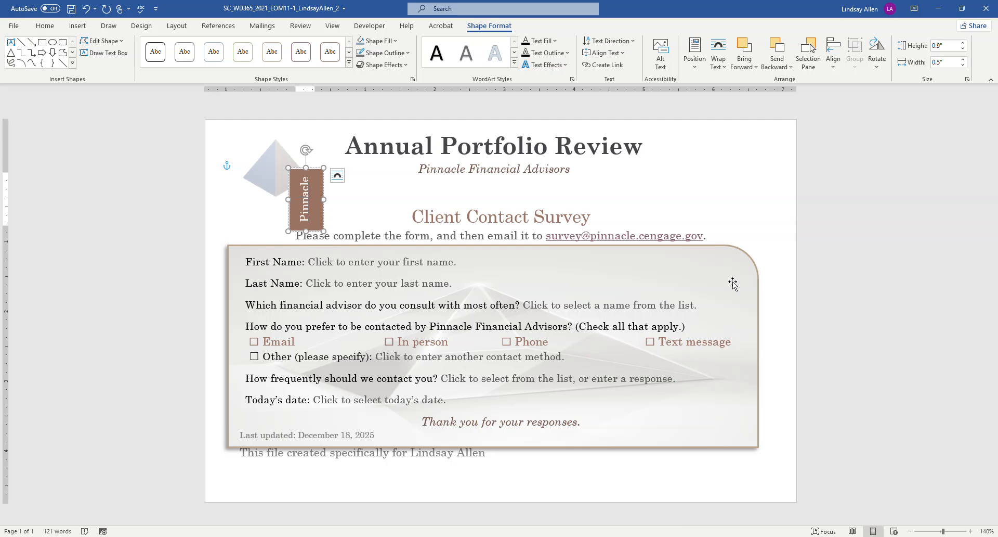
click(699, 198)
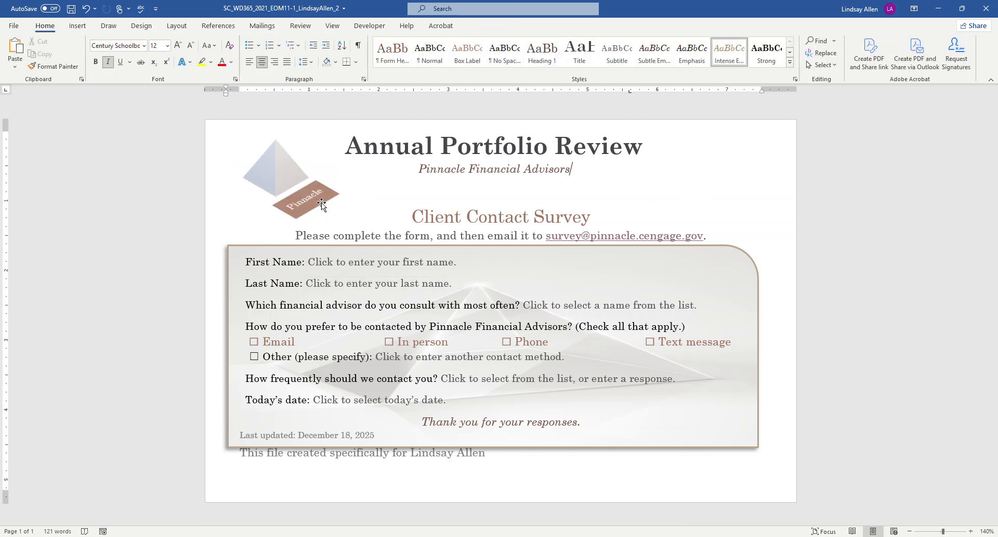
Group the pyramid 3-D model with the "Pinnacle" text box again, and leave the group deselected
click(322, 205)
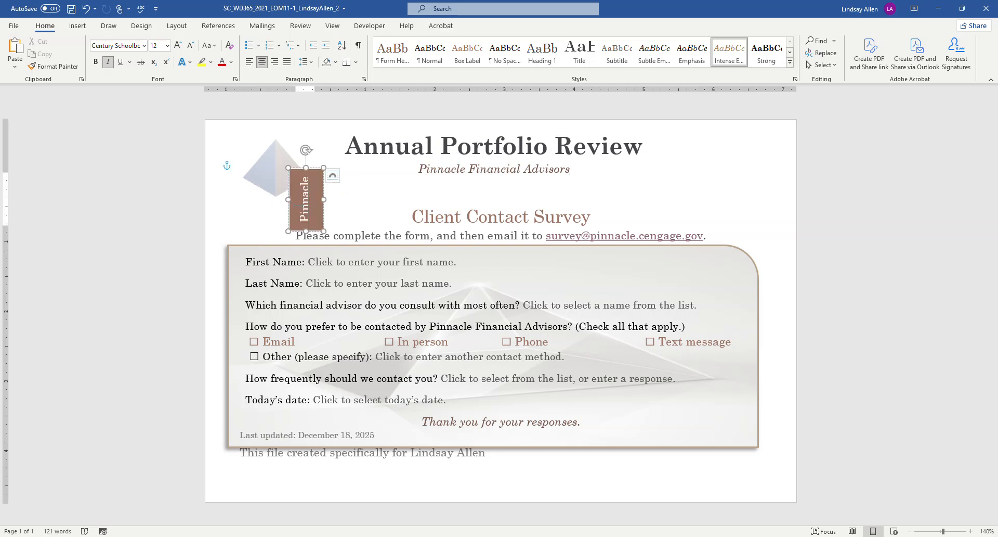
click(281, 179)
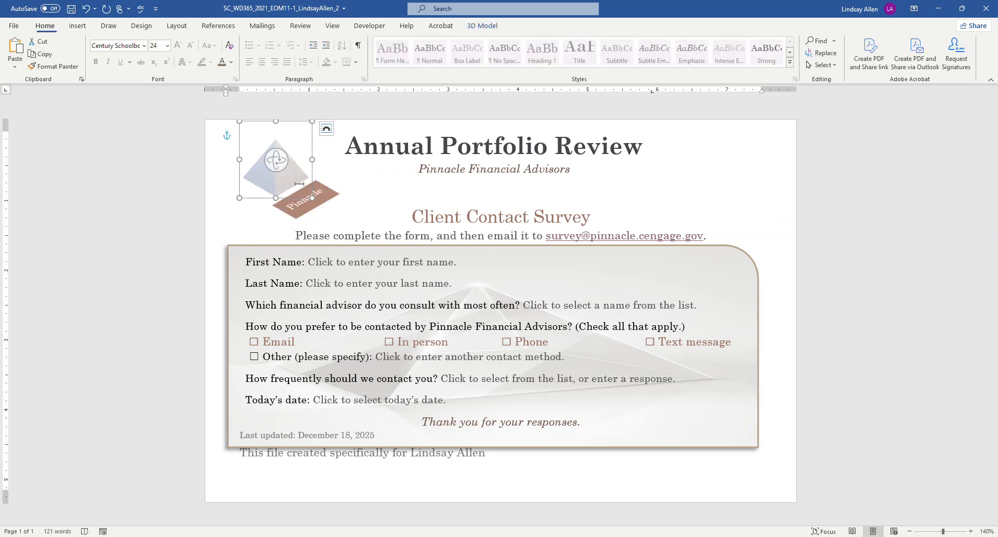
shift+click(325, 205)
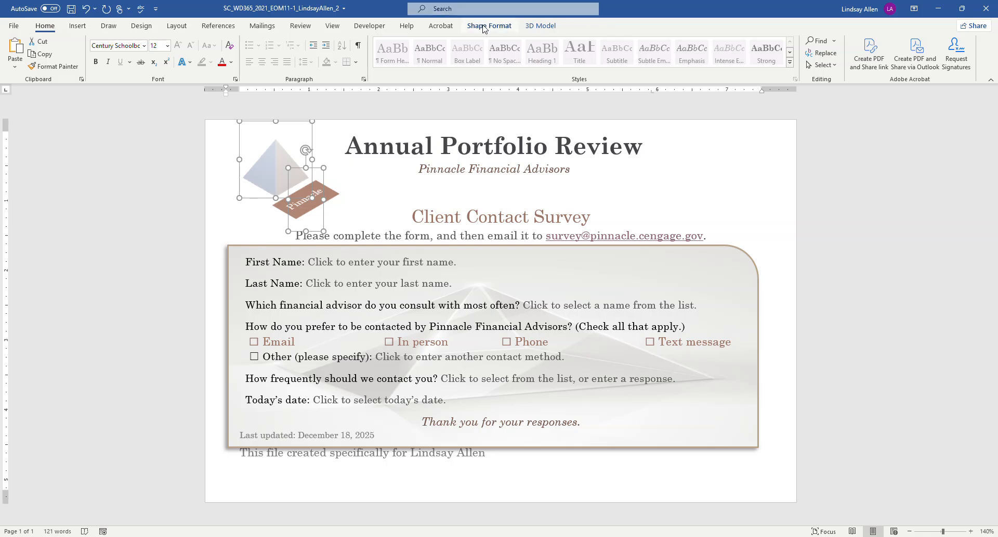
click(503, 27)
click(854, 58)
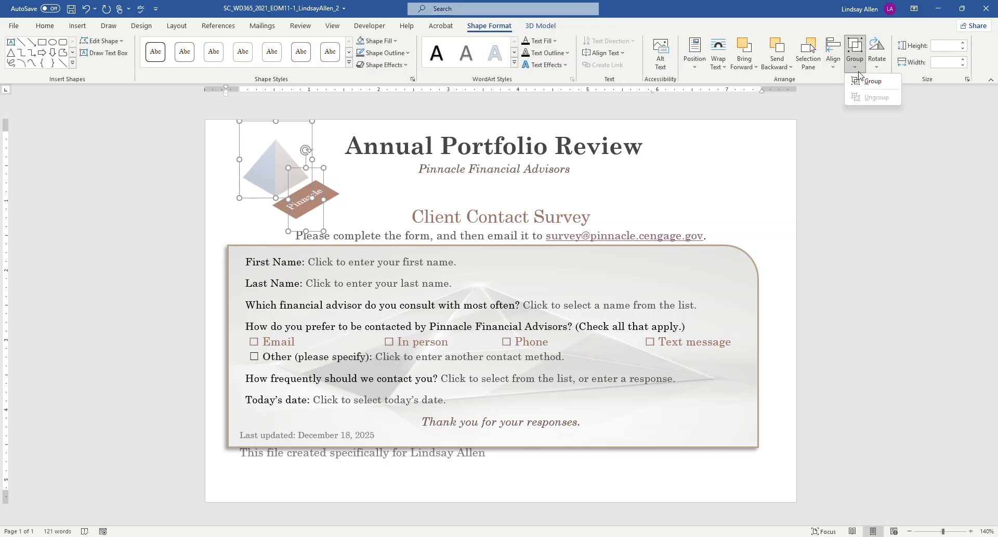
click(864, 94)
click(675, 177)
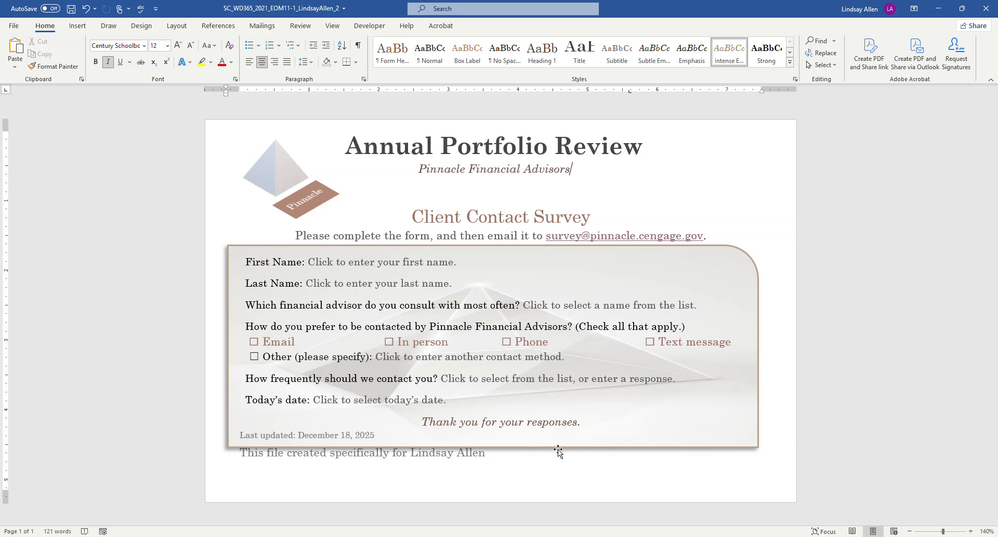
click(513, 494)
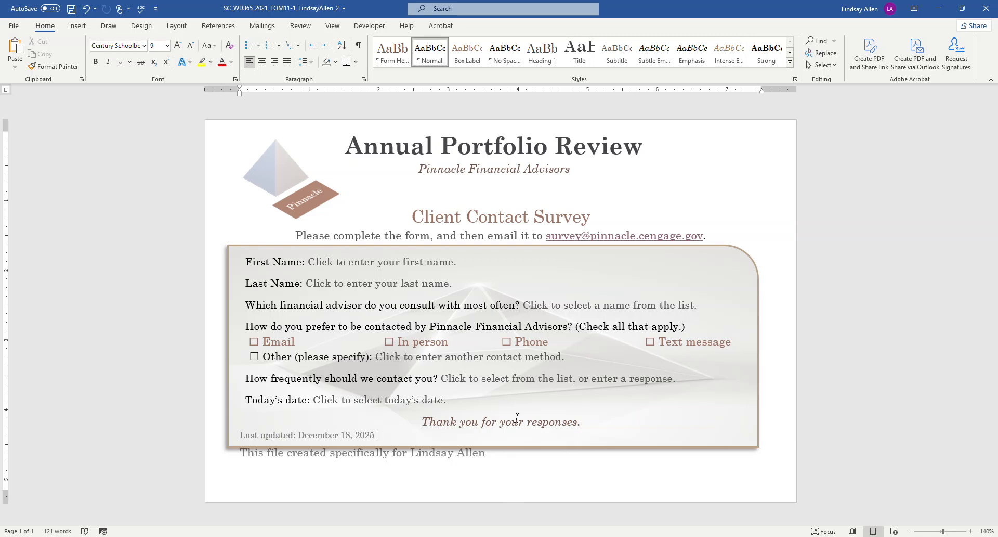